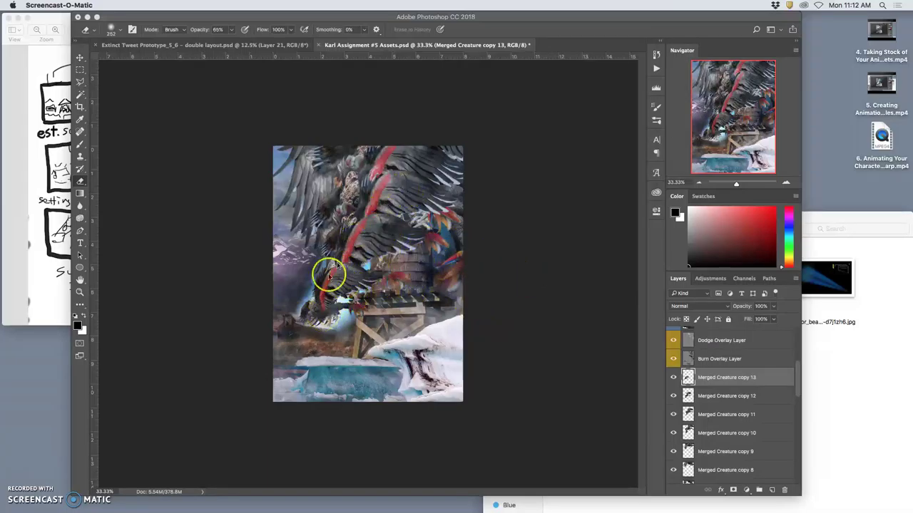
# - Toggle Merged Creature copy 13 off and on to compare the frame
pyautogui.click(673, 377)
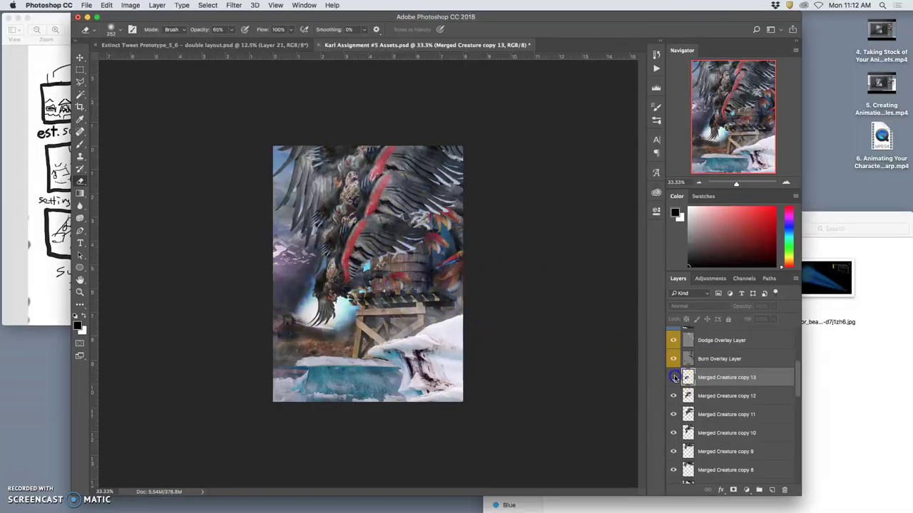
pyautogui.click(673, 377)
pyautogui.click(673, 377)
pyautogui.click(673, 378)
# - Duplicate copy 13 as Merged Creature copy 14 and scale it down to about 83%
pyautogui.click(708, 382)
pyautogui.moveTo(709, 381)
pyautogui.mouseDown()
pyautogui.moveTo(776, 376)
pyautogui.moveTo(742, 378)
pyautogui.mouseUp()
pyautogui.press('super+t')
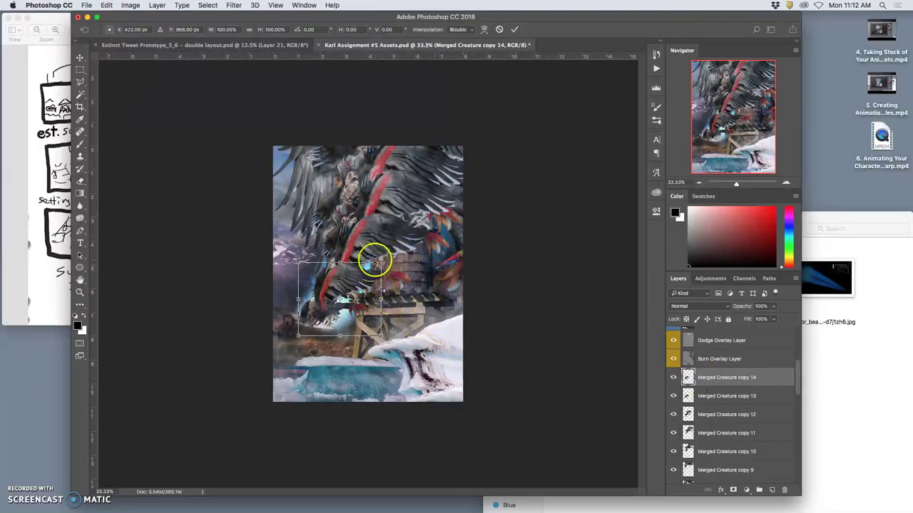
pyautogui.moveTo(381, 264); pyautogui.dragTo(353, 284)
pyautogui.press('Return')
# - Erase the foggy patch near the cabin and move copy 14 onto the tower scaffold
pyautogui.press('super+1')
pyautogui.press('e')
pyautogui.scroll(-2, 249, 473)
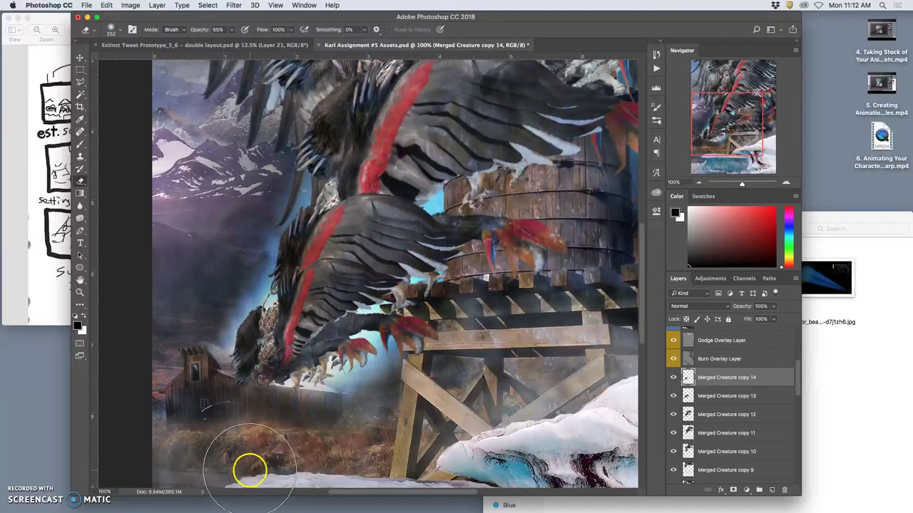
pyautogui.moveTo(257, 436)
pyautogui.mouseDown()
pyautogui.moveTo(238, 430)
pyautogui.moveTo(251, 424)
pyautogui.moveTo(214, 397)
pyautogui.moveTo(231, 407)
pyautogui.mouseUp()
pyautogui.click(79, 57)
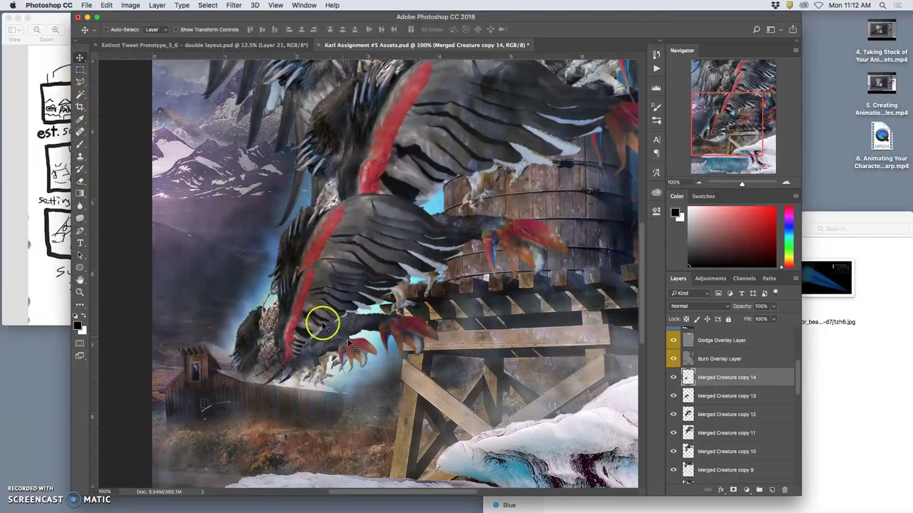
pyautogui.moveTo(310, 336); pyautogui.dragTo(316, 378)
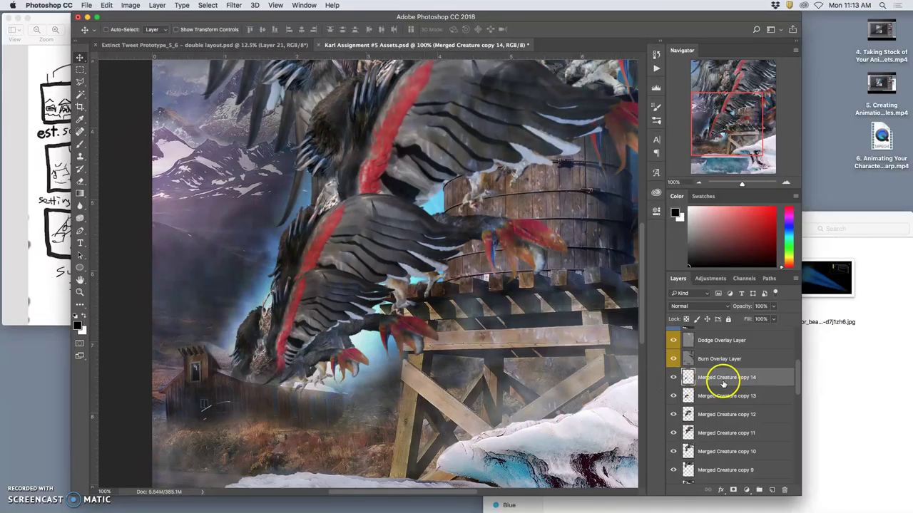
# - Group Merged Creature copies 6–12 into Group 1 and begin renaming it
pyautogui.scroll(-1, 717, 383)
pyautogui.scroll(-5, 717, 399)
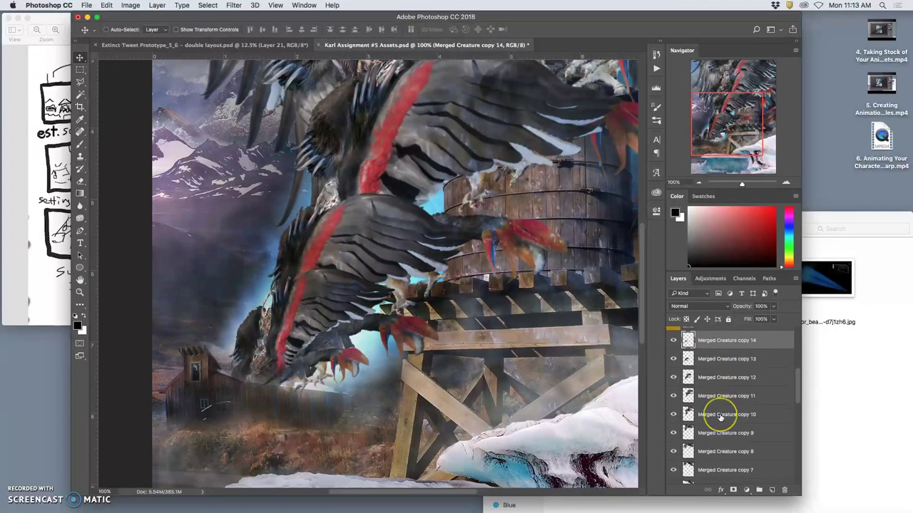
pyautogui.moveTo(721, 436); pyautogui.dragTo(761, 492)
pyautogui.keyDown('shift'); pyautogui.click(719, 457); pyautogui.keyUp('shift')
pyautogui.moveTo(728, 412); pyautogui.dragTo(709, 346)
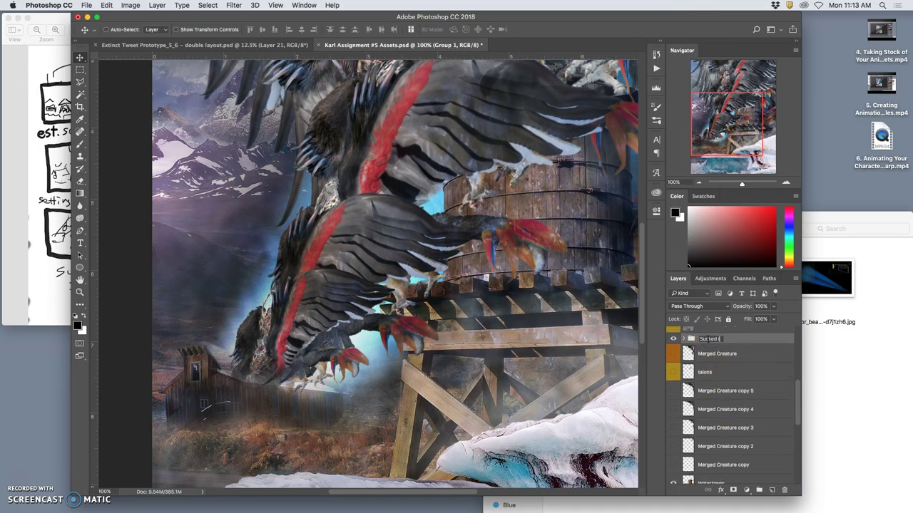
# - Name the group 'Sucked In', give it a green label, and save Karl Assignment #5 Assets.psd
pyautogui.press('Return')
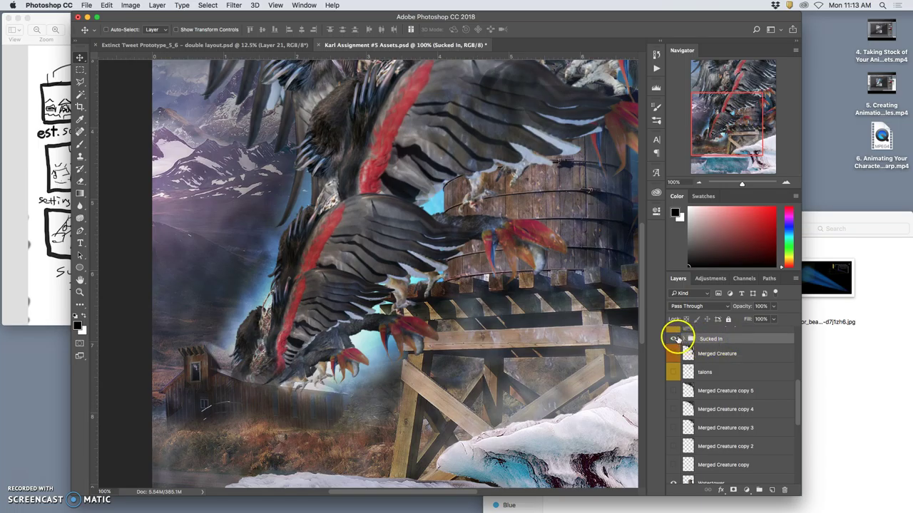
pyautogui.rightClick(679, 337)
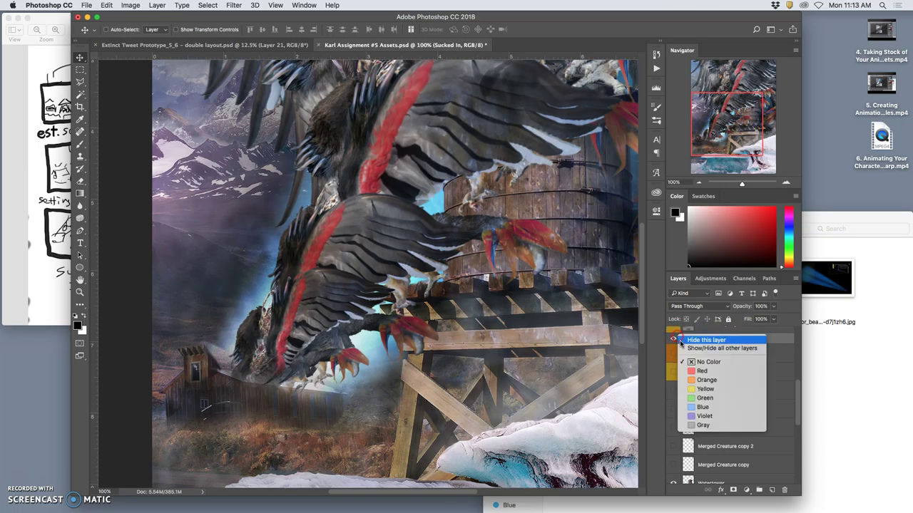
pyautogui.click(703, 398)
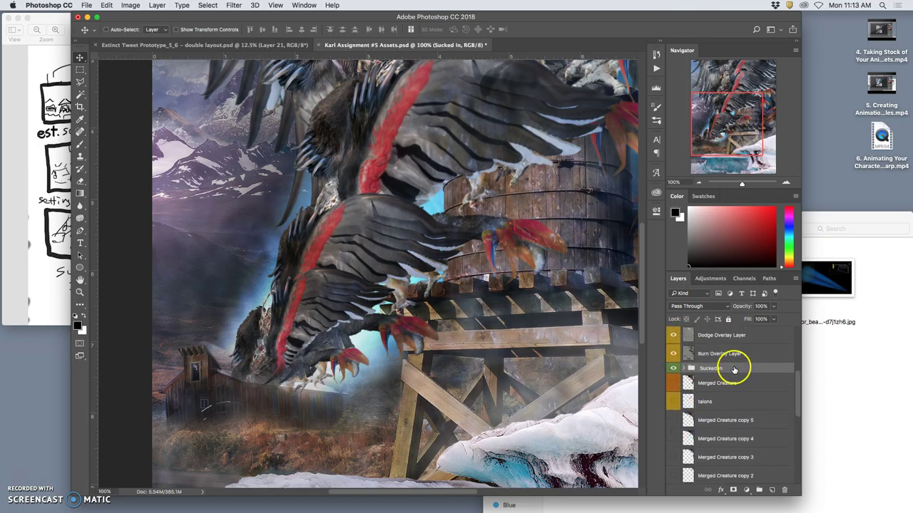
pyautogui.scroll(-3, 591, 347)
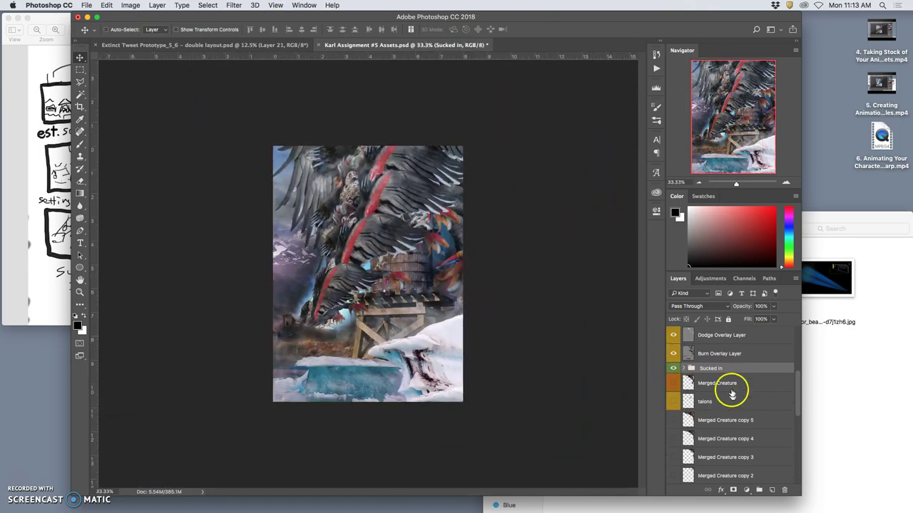
pyautogui.press('super+s')
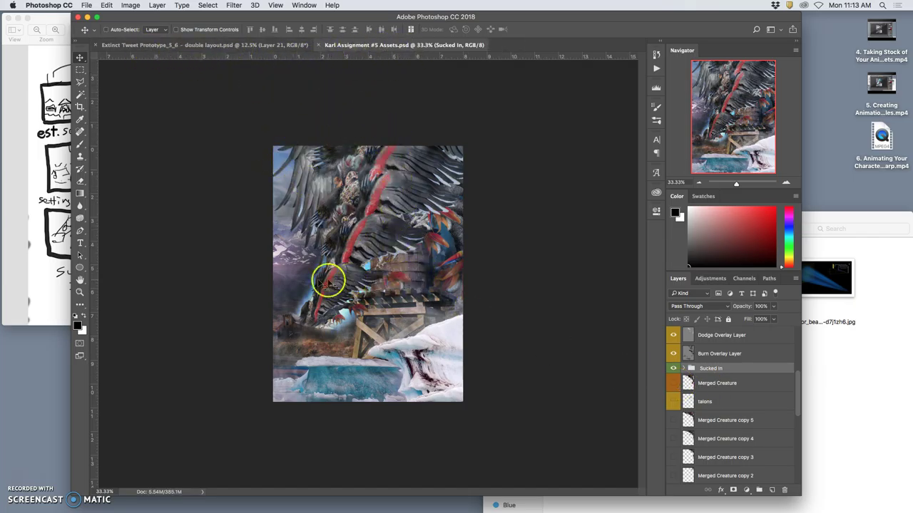
# - Bring the Karl Assignment 5 Storyboard sketch.jpg window to the front in Preview
pyautogui.click(48, 289)
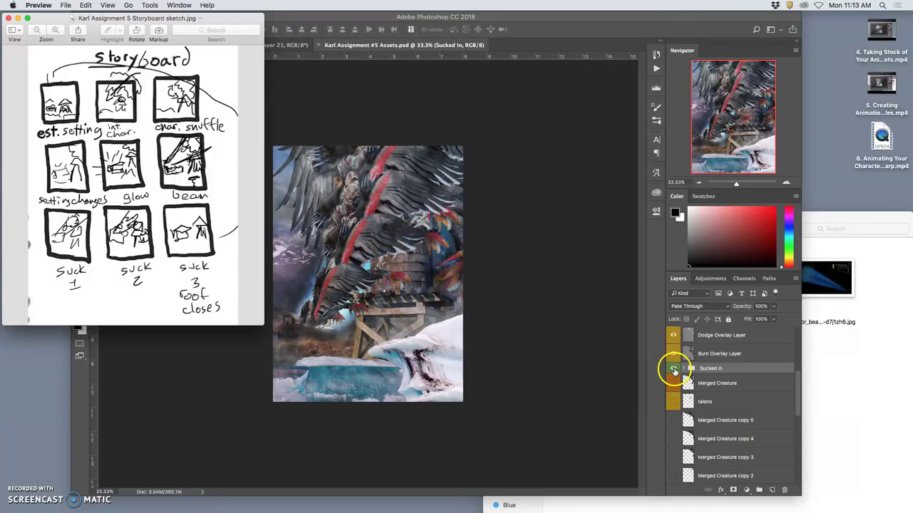
# - Back in Photoshop, hide the Sucked In group
pyautogui.click(673, 371)
pyautogui.scroll(2, 676, 375)
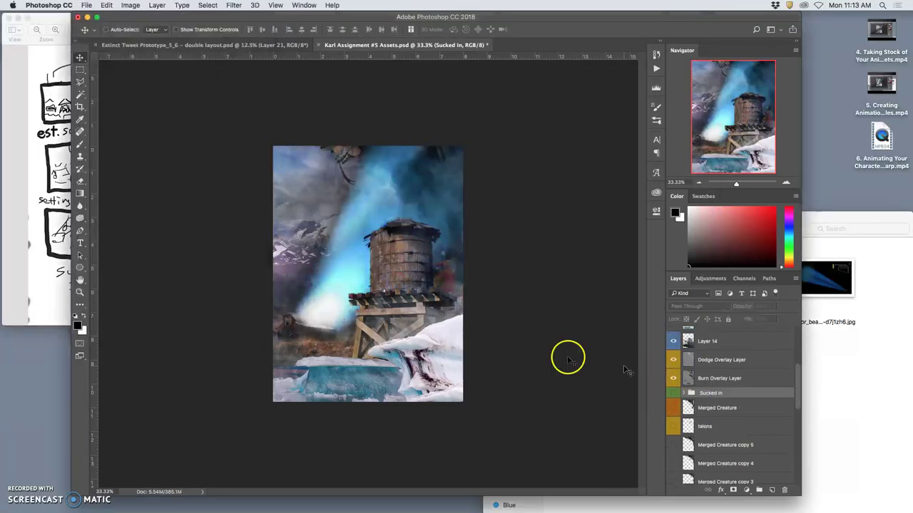
pyautogui.scroll(6, 671, 355)
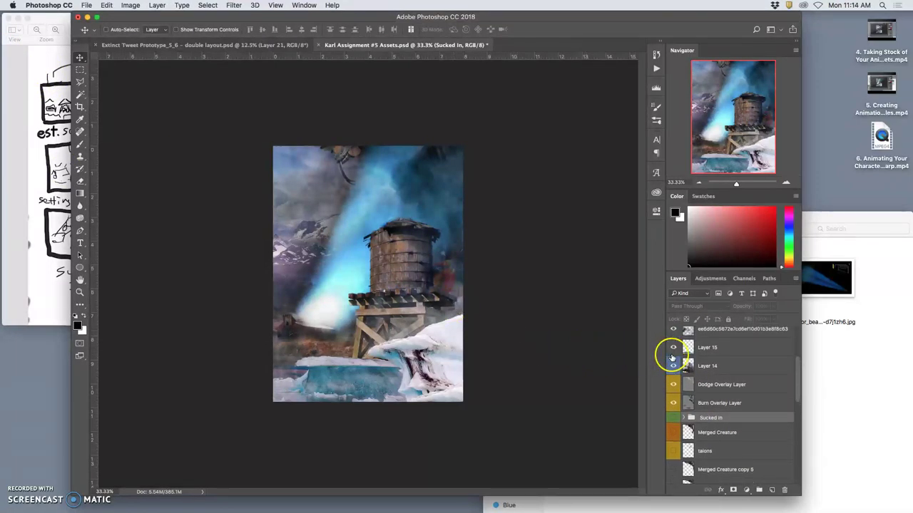
pyautogui.scroll(-6, 672, 358)
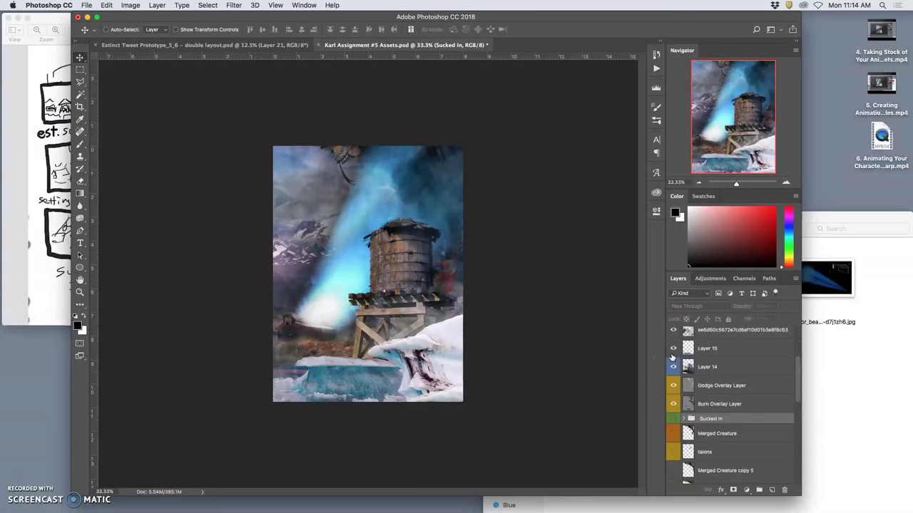
pyautogui.scroll(-7, 671, 358)
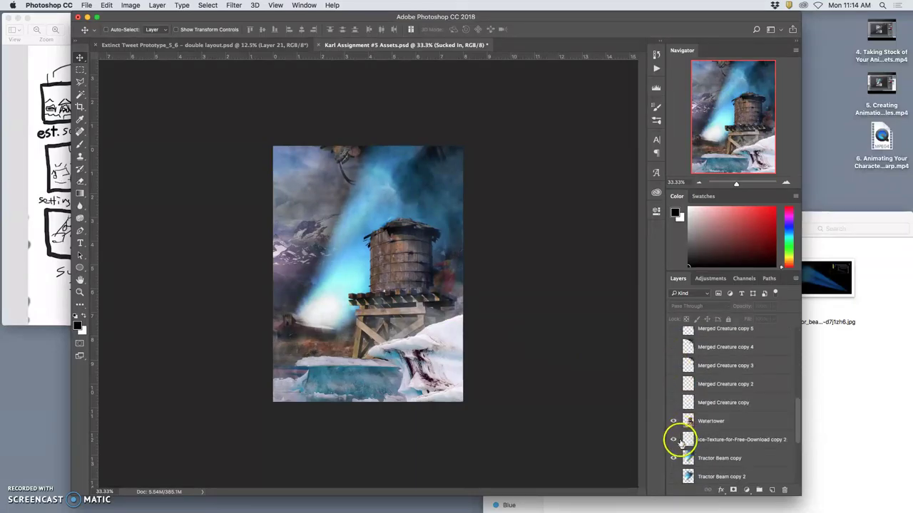
# - Hide Tractor Beam copy, Final Combined Layer copy 2, Church Roof and Internal Glow, then recheck the storyboard
pyautogui.click(674, 442)
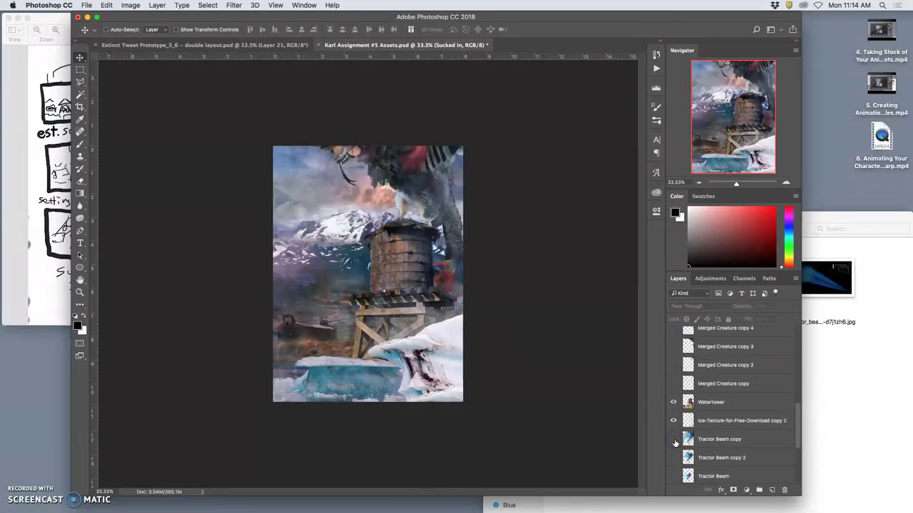
pyautogui.scroll(-3, 675, 443)
pyautogui.click(674, 440)
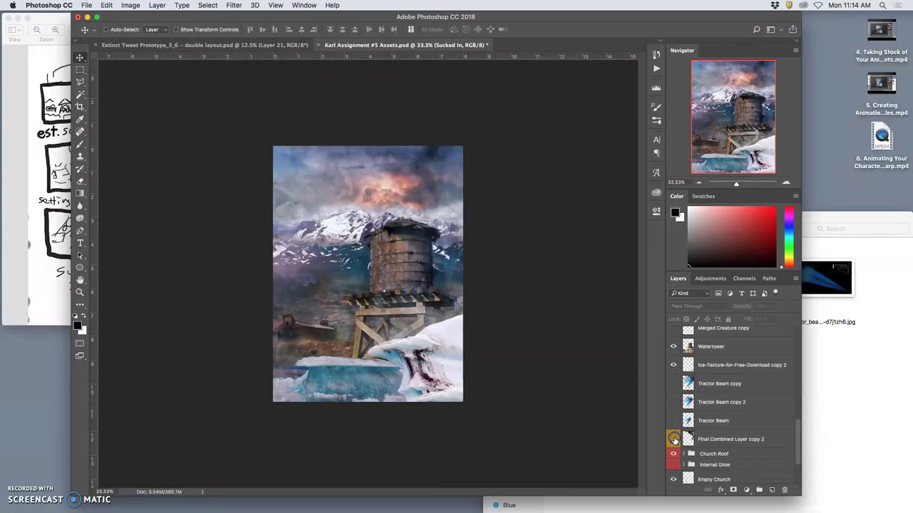
pyautogui.scroll(-3, 675, 441)
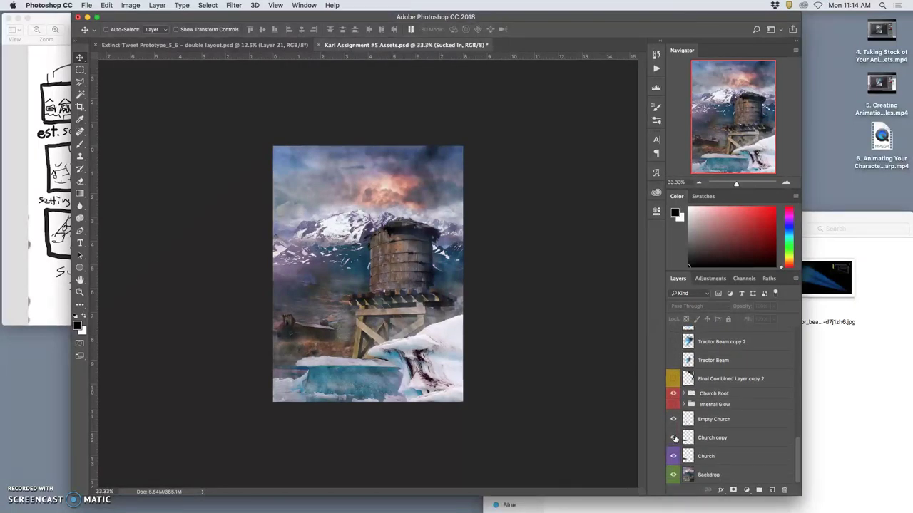
pyautogui.click(674, 399)
pyautogui.moveTo(674, 401); pyautogui.dragTo(673, 396)
pyautogui.click(47, 130)
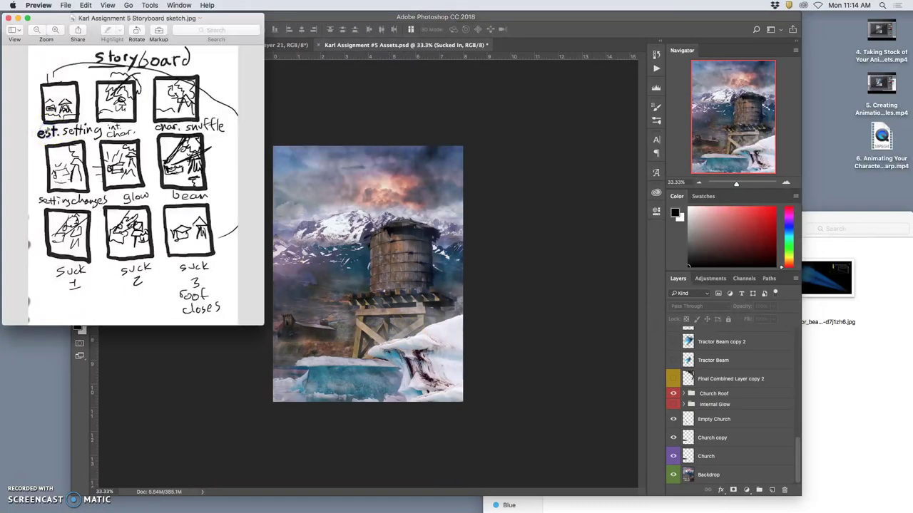
pyautogui.click(384, 188)
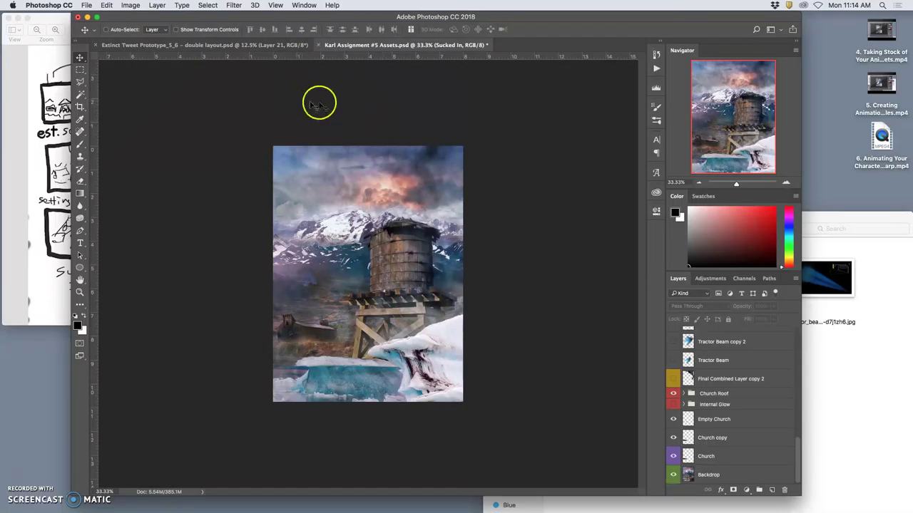
# - Check the canvas is 8 × 10.767 inches without changing it, then start a new document
pyautogui.click(131, 6)
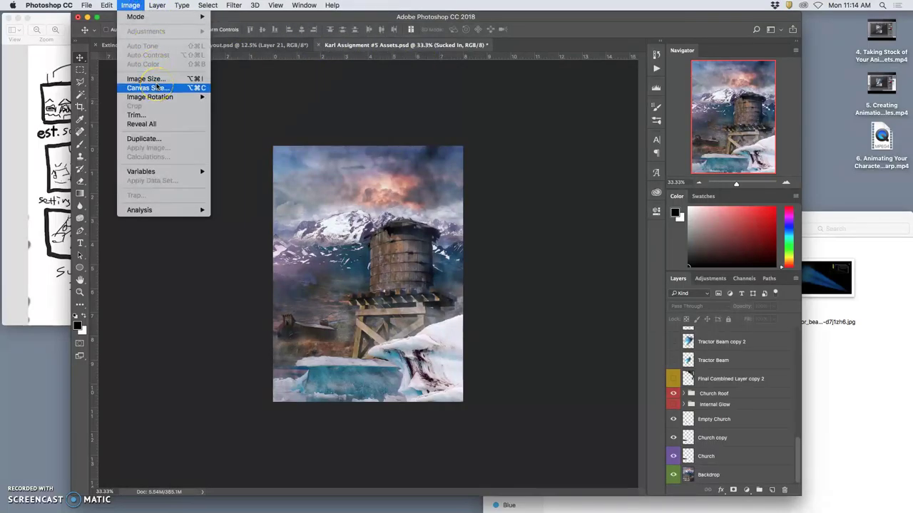
pyautogui.click(157, 87)
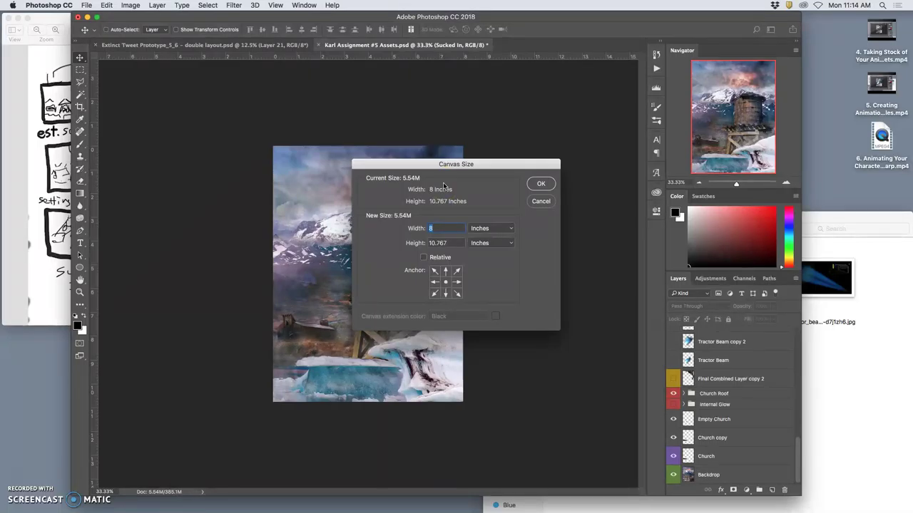
pyautogui.press('Escape')
pyautogui.click(106, 5)
pyautogui.click(220, 72)
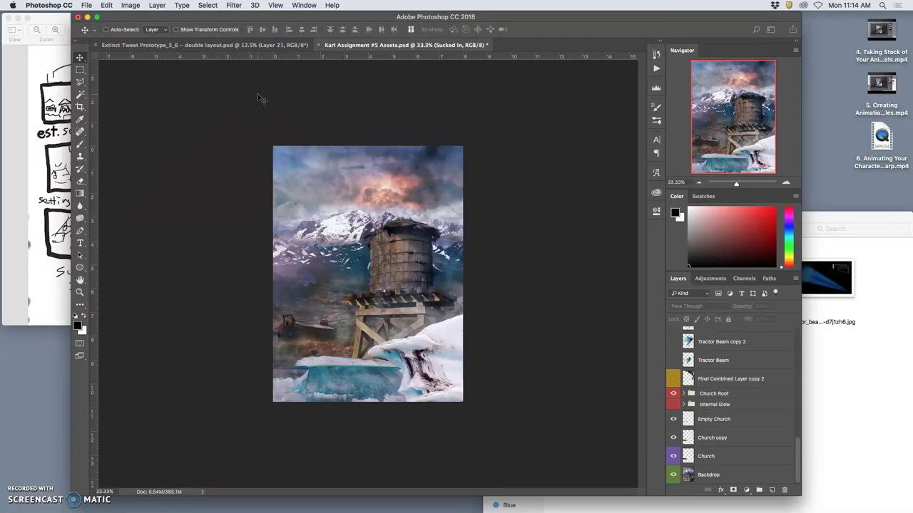
pyautogui.press('super+n')
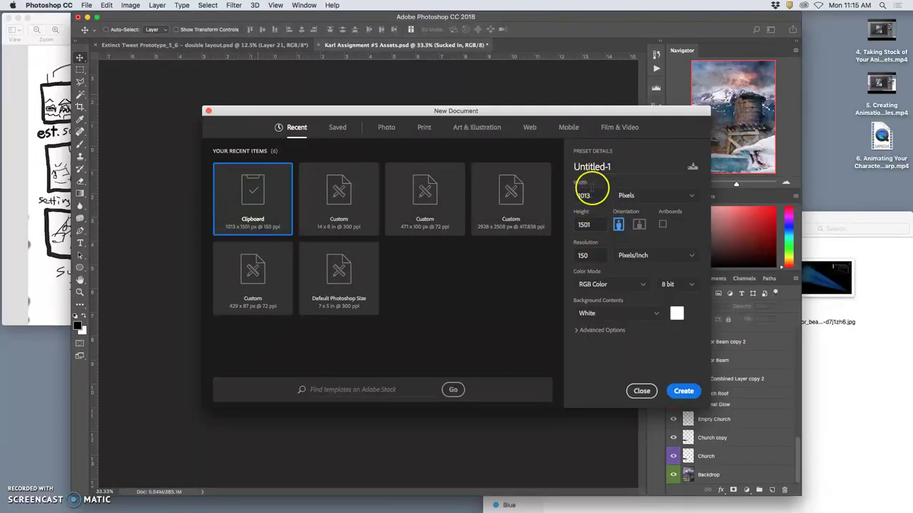
# - Create a white document named 'Karl Assignment #5 Stage' with width set to 8 inches
pyautogui.click(589, 167)
pyautogui.tripleClick(589, 167)
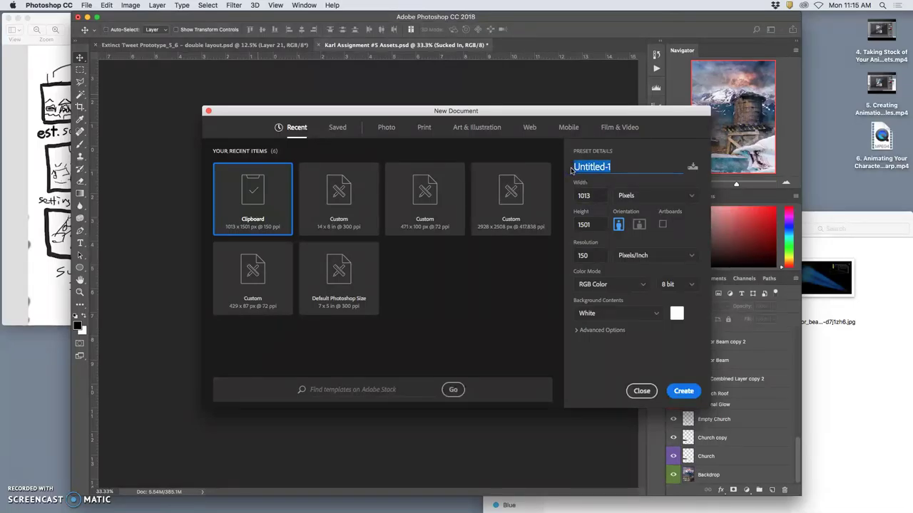
pyautogui.write('Karl Assignment #5 Stage')
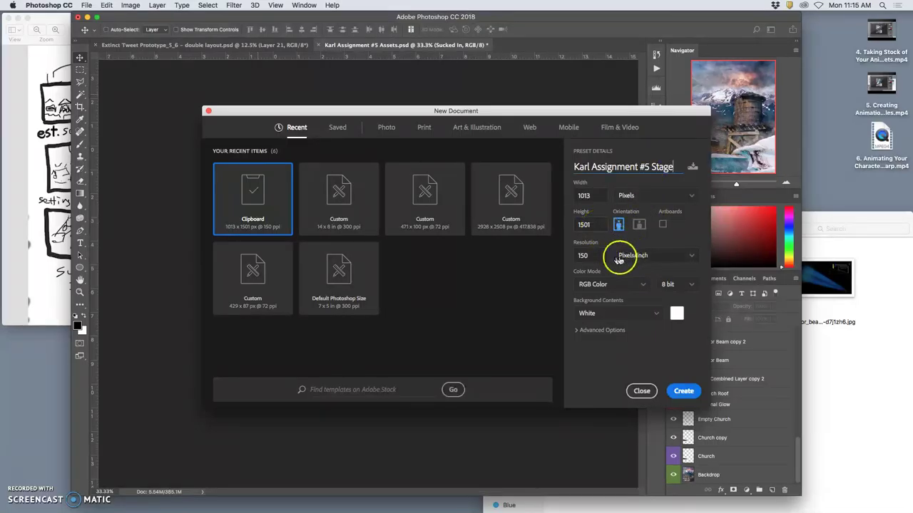
pyautogui.click(627, 196)
pyautogui.click(628, 228)
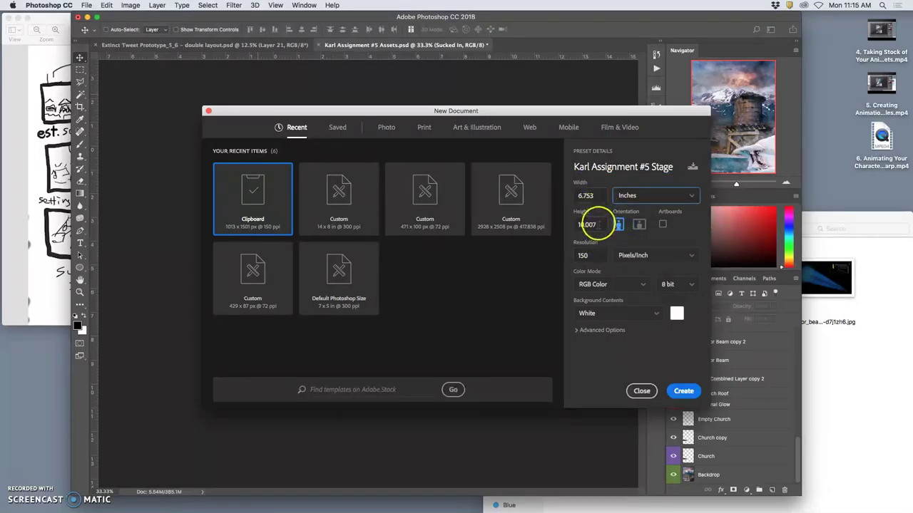
pyautogui.click(580, 197)
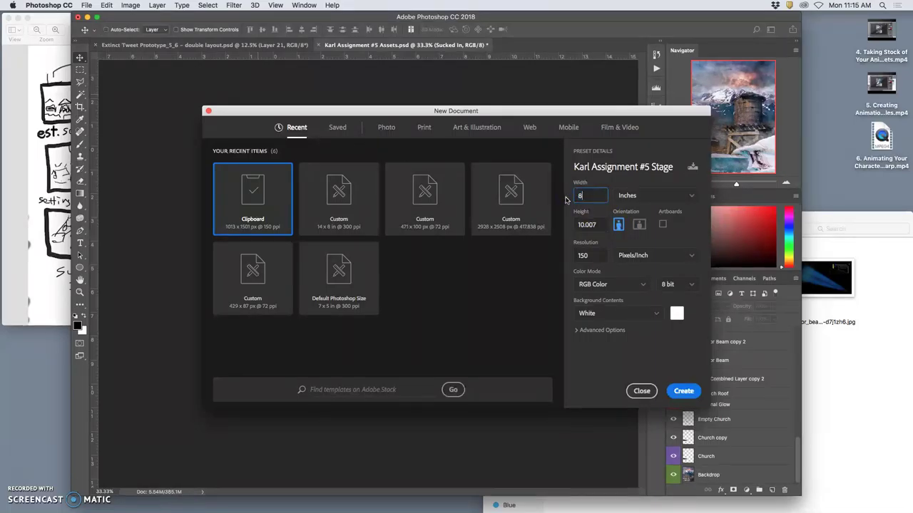
pyautogui.write('8')
pyautogui.click(575, 225)
pyautogui.click(685, 391)
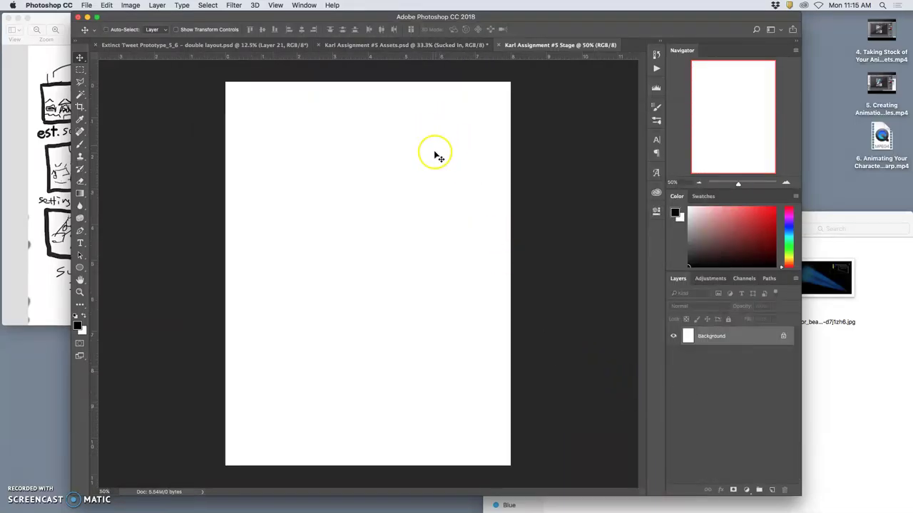
# - Switch to the Assets document, select the foreground ice layer, and save
pyautogui.click(428, 45)
pyautogui.moveTo(372, 338); pyautogui.dragTo(366, 289)
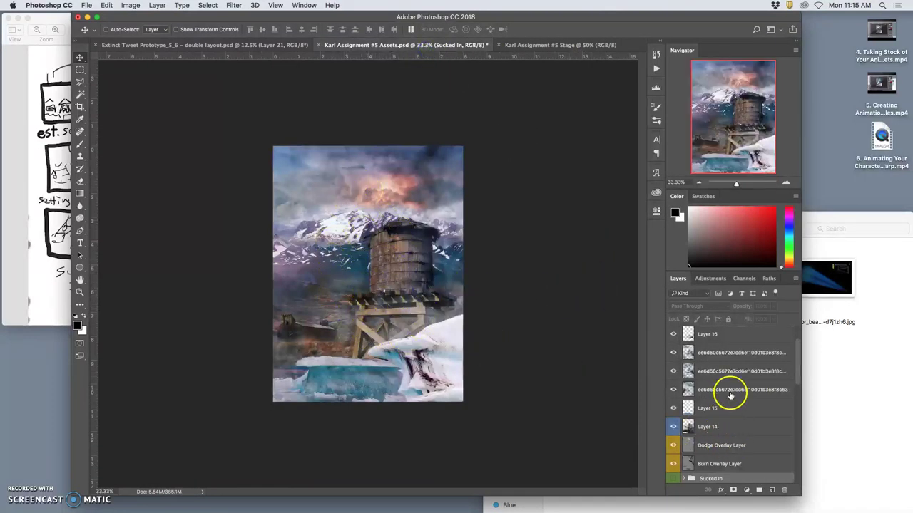
pyautogui.scroll(2, 729, 392)
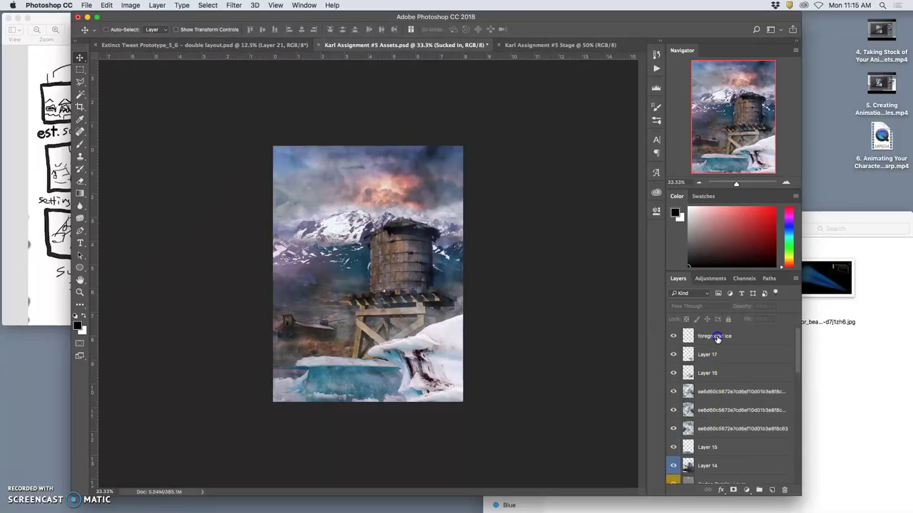
pyautogui.click(717, 336)
pyautogui.press('super+s')
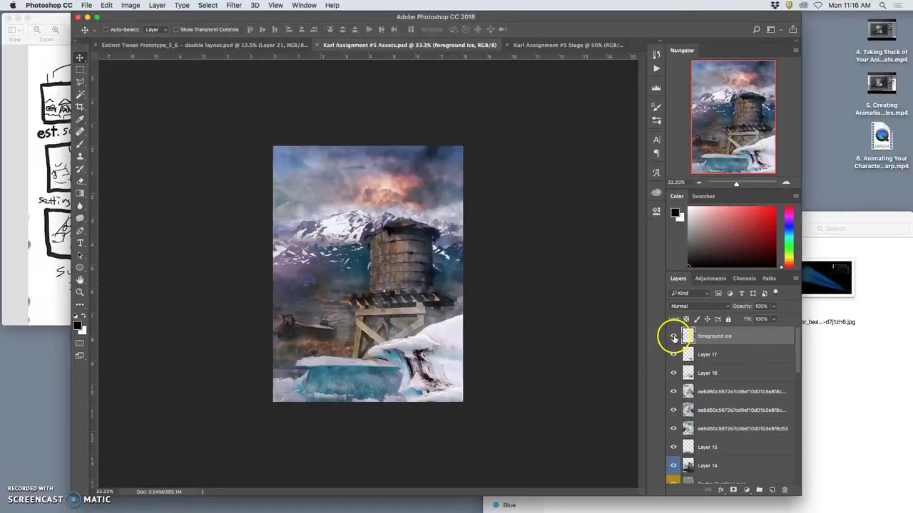
# - Toggle the foreground ice layer's visibility to compare, then reselect it
pyautogui.click(673, 337)
pyautogui.click(673, 336)
pyautogui.click(674, 337)
pyautogui.click(673, 337)
pyautogui.click(674, 336)
pyautogui.click(673, 337)
pyautogui.click(723, 338)
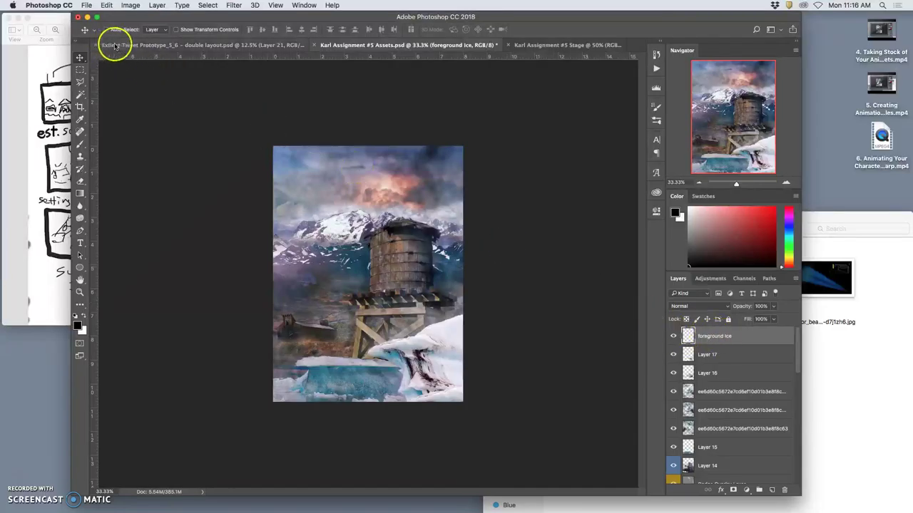
# - Merge all visible layers into a new Layer 18 and select the whole canvas
pyautogui.click(156, 5)
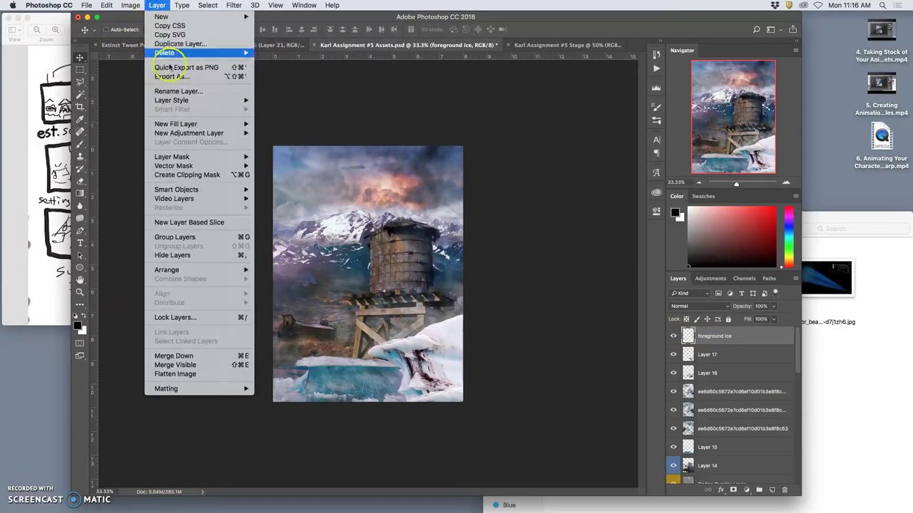
pyautogui.keyDown('alt'); pyautogui.click(214, 365); pyautogui.keyUp('alt')
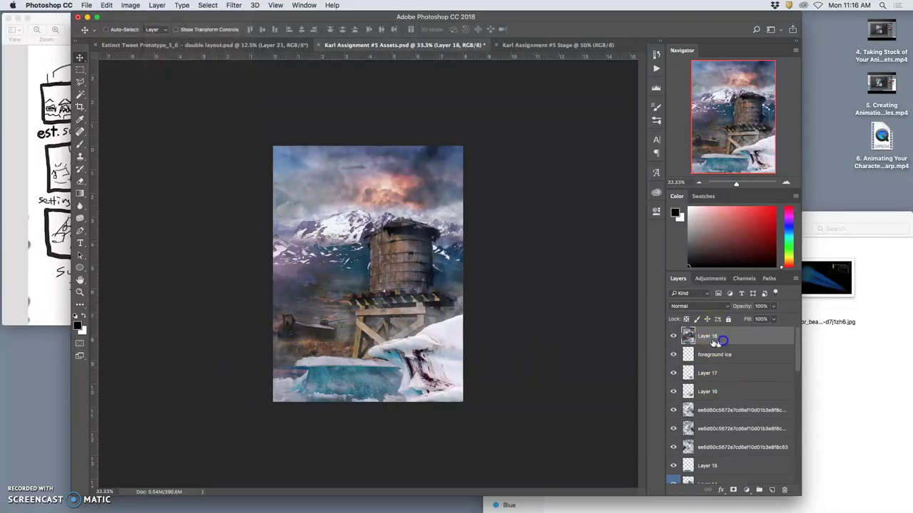
pyautogui.click(674, 336)
pyautogui.click(706, 339)
pyautogui.press('super+a')
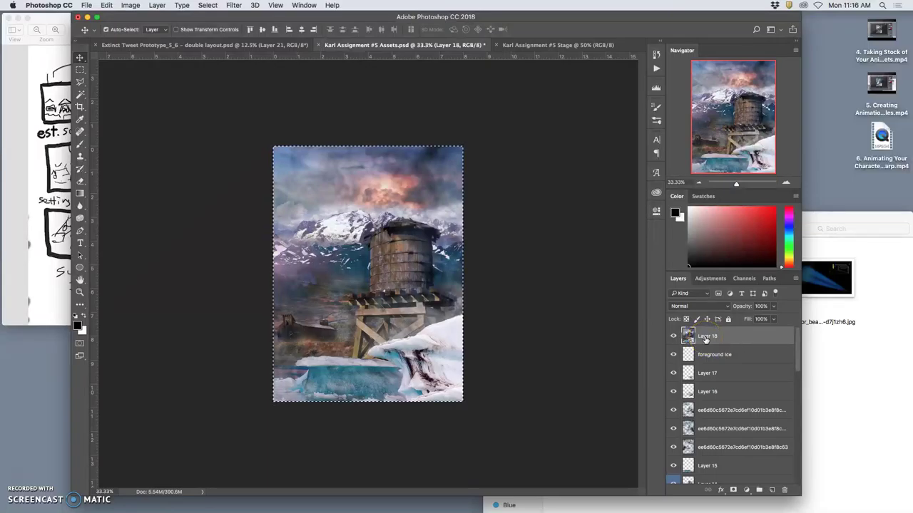
# - Paste the merged scene into the Stage document, then reselect Layer 18 in Assets
pyautogui.click(547, 47)
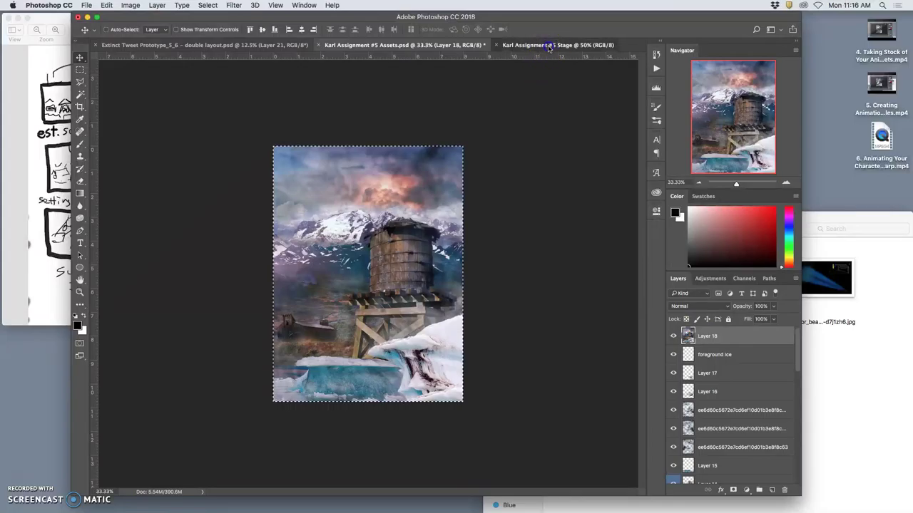
pyautogui.press('super+v')
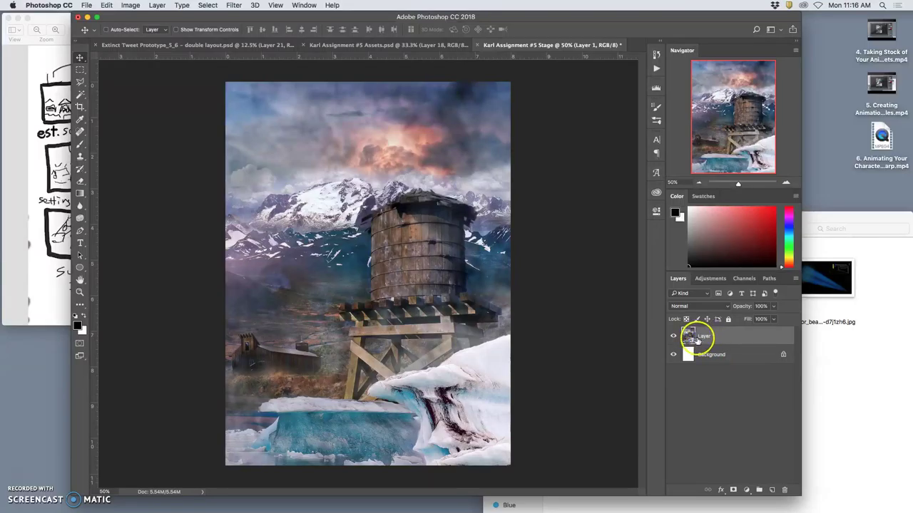
pyautogui.click(373, 45)
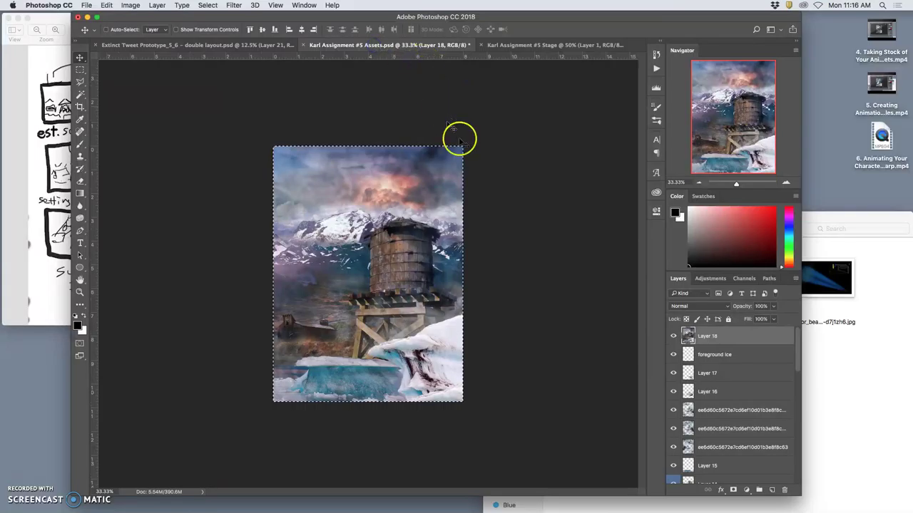
pyautogui.moveTo(724, 395); pyautogui.dragTo(724, 341)
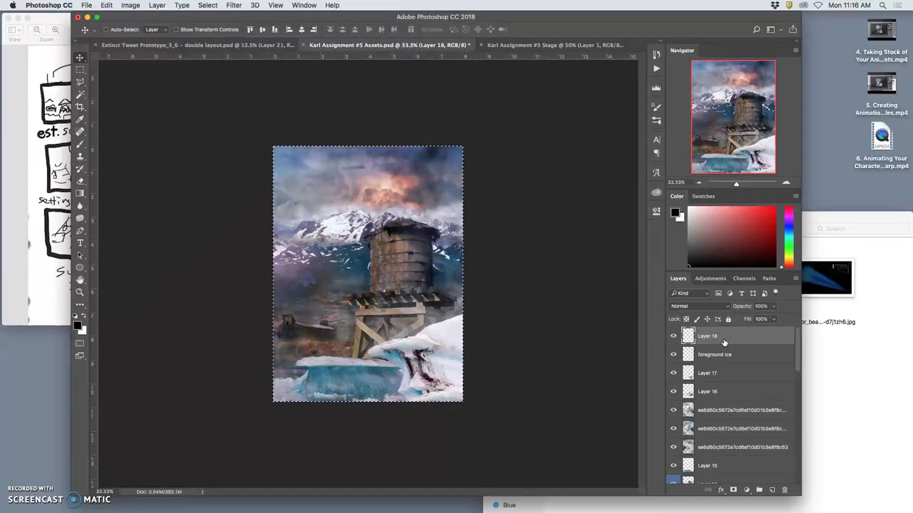
# - Delete the temporary merged Layer 18 and glance at the storyboard sketch
pyautogui.press('super+d')
pyautogui.press('BackSpace')
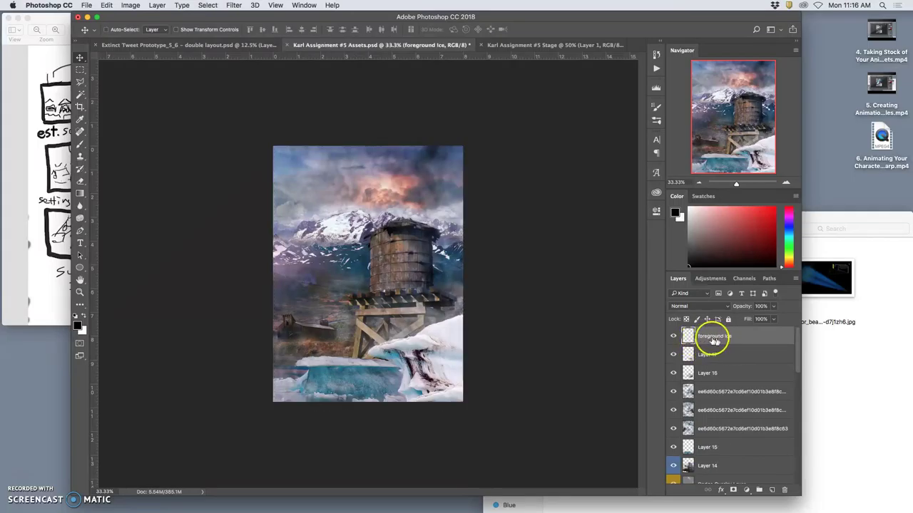
pyautogui.click(61, 140)
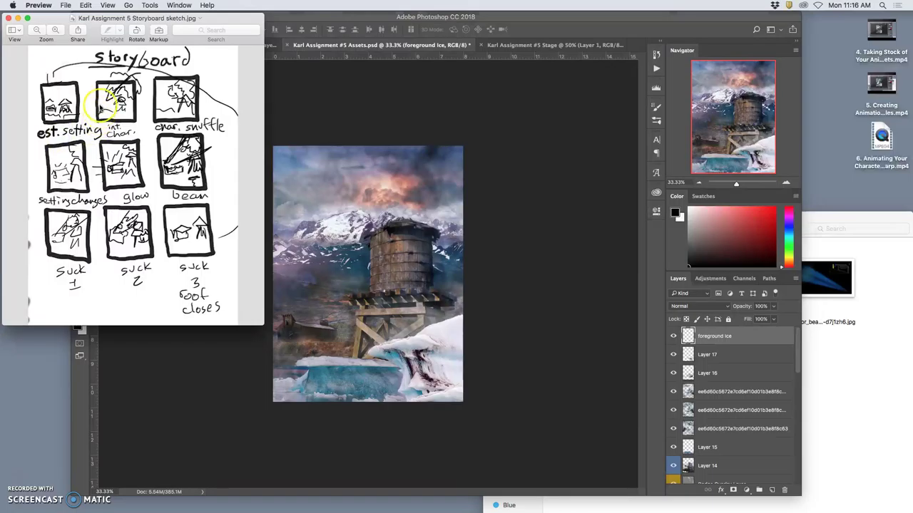
pyautogui.click(503, 274)
pyautogui.scroll(-2, 745, 438)
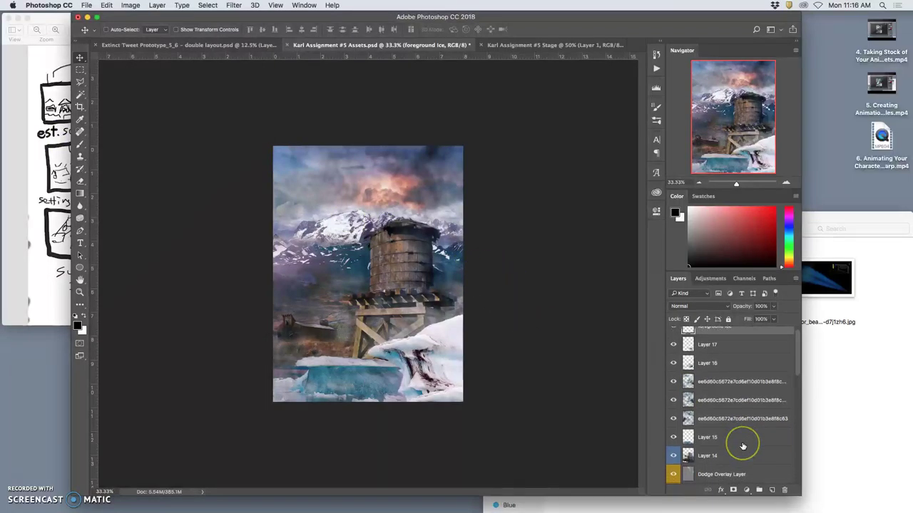
pyautogui.scroll(2, 707, 378)
# - Toggle Layer 17 and the top texture copy off and on to compare
pyautogui.click(708, 356)
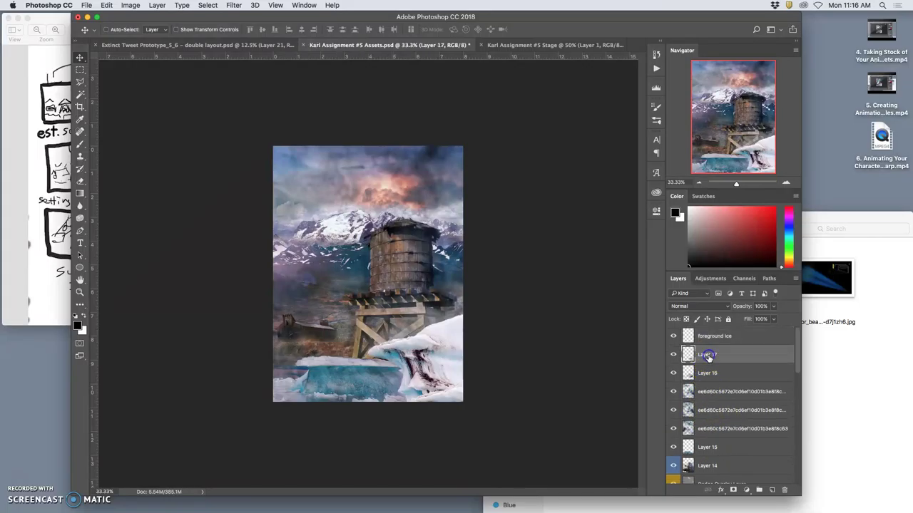
pyautogui.click(673, 354)
pyautogui.click(673, 354)
pyautogui.click(673, 391)
pyautogui.click(673, 391)
# - Raise the top texture copy's opacity to 32% and lower the second copy's to 23%
pyautogui.click(713, 392)
pyautogui.click(773, 306)
pyautogui.moveTo(763, 320); pyautogui.dragTo(765, 320)
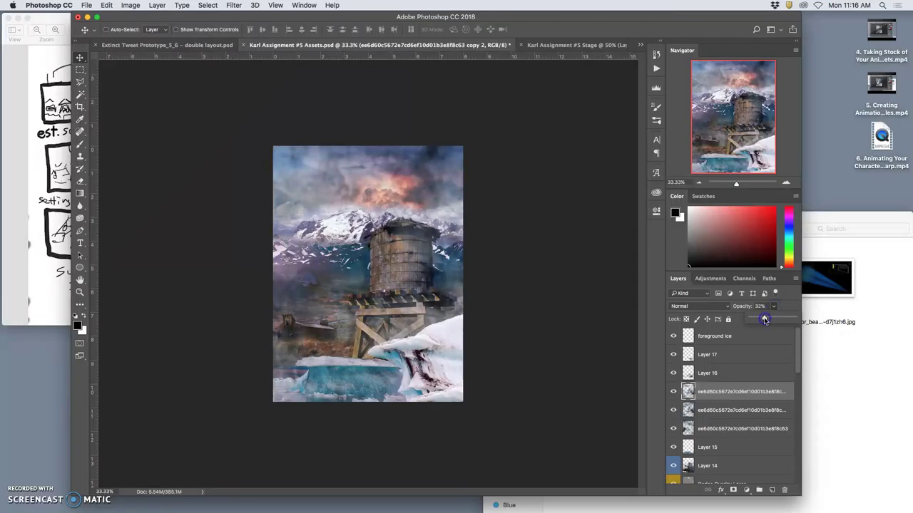
pyautogui.click(727, 412)
pyautogui.click(775, 308)
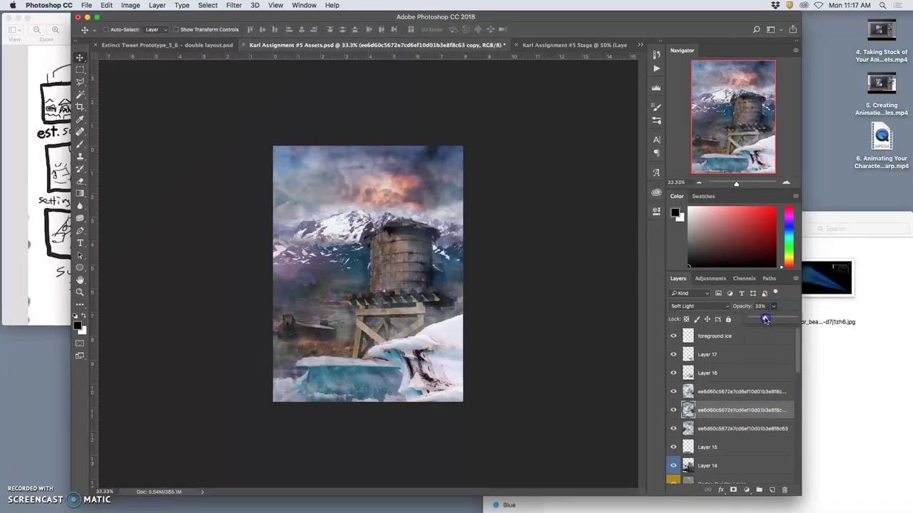
pyautogui.click(744, 411)
# - Warp the second texture copy, stretching its corner out and bowing it left
pyautogui.hotkey('ctrl', 't')
pyautogui.rightClick(390, 301)
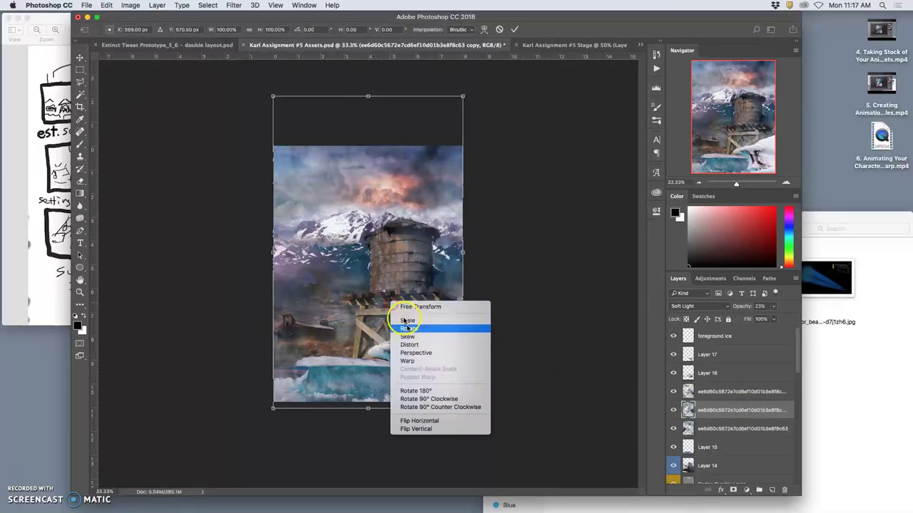
pyautogui.click(412, 363)
pyautogui.moveTo(463, 305); pyautogui.dragTo(474, 312)
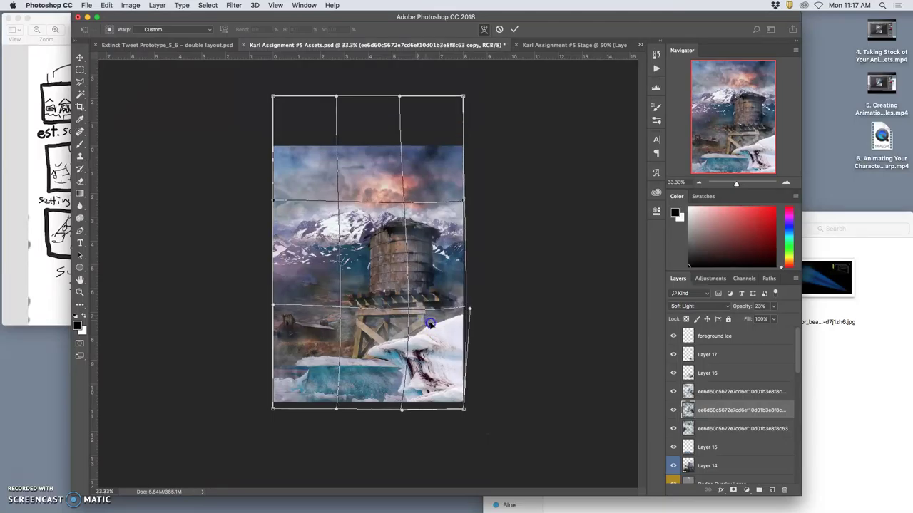
pyautogui.moveTo(356, 299); pyautogui.dragTo(302, 283)
pyautogui.press('Return')
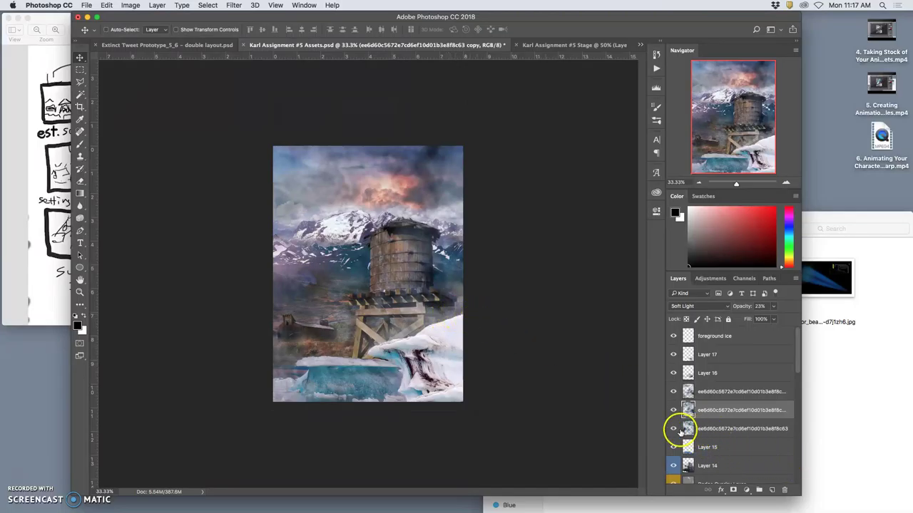
# - Raise the third texture copy's opacity to 54% and compare Layer 14's lighting
pyautogui.click(706, 428)
pyautogui.click(773, 306)
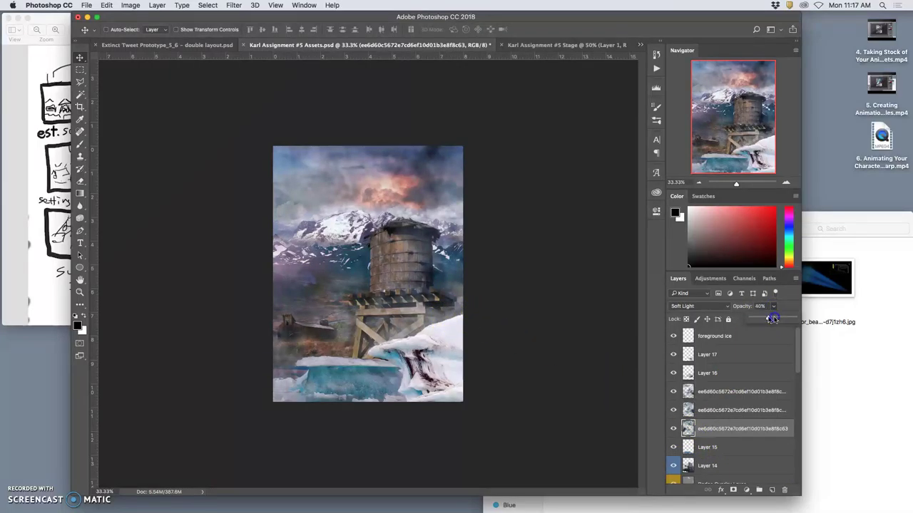
pyautogui.moveTo(778, 319); pyautogui.dragTo(780, 320)
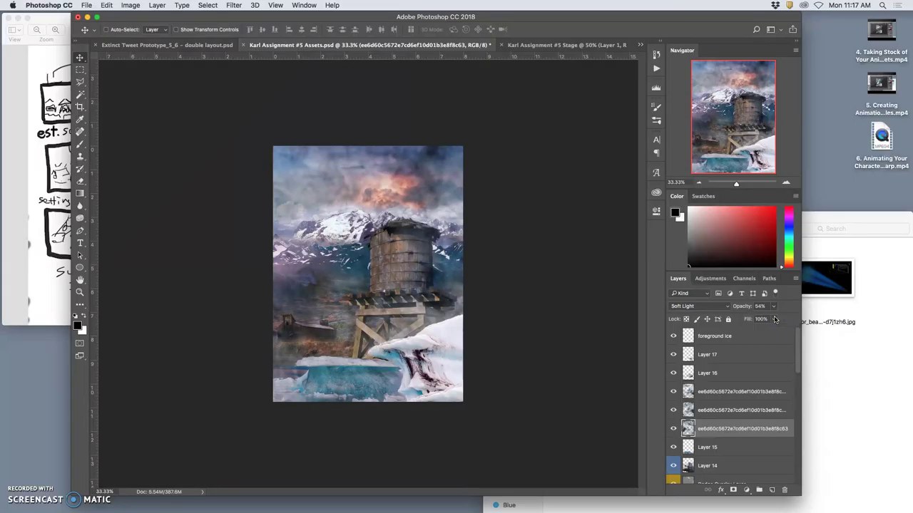
pyautogui.scroll(-4, 748, 440)
pyautogui.click(673, 386)
pyautogui.click(673, 386)
pyautogui.scroll(4, 729, 391)
pyautogui.click(710, 340)
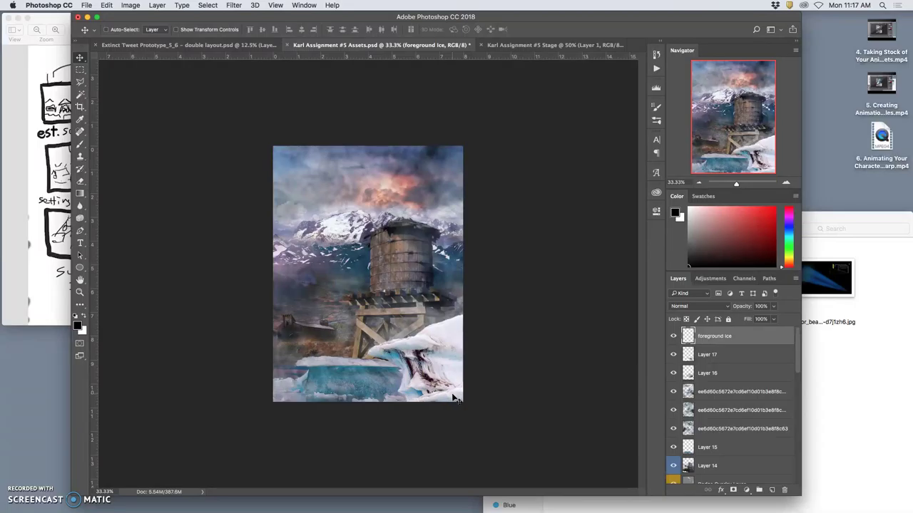
# - Toggle Layer 17 and Layer 16 off and on to compare the ice
pyautogui.click(707, 356)
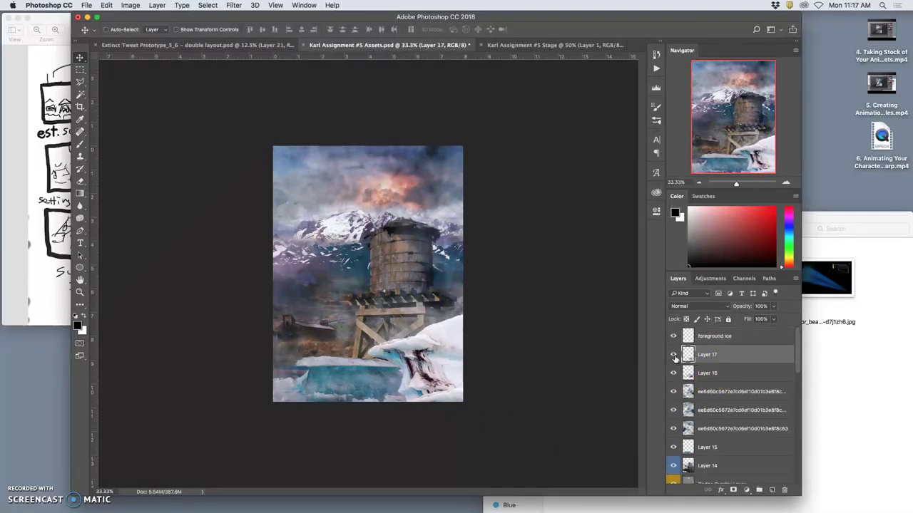
pyautogui.click(674, 355)
pyautogui.click(673, 355)
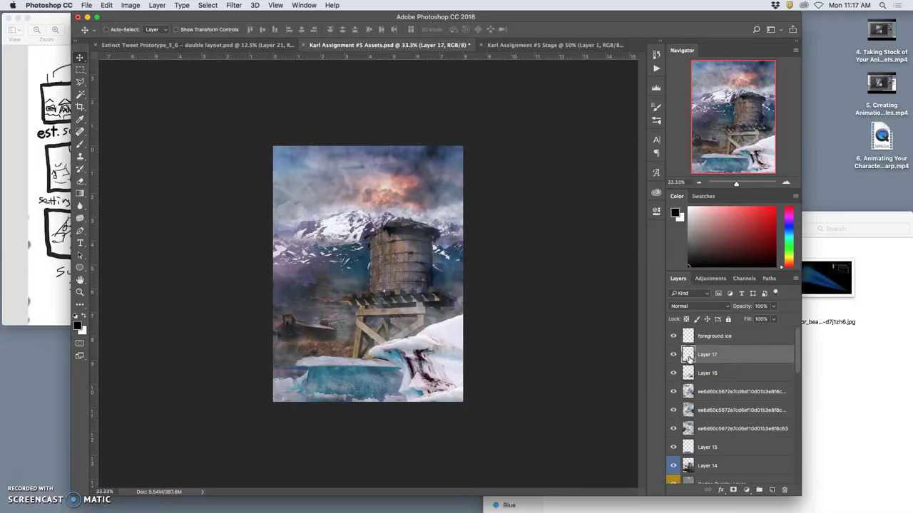
pyautogui.click(706, 374)
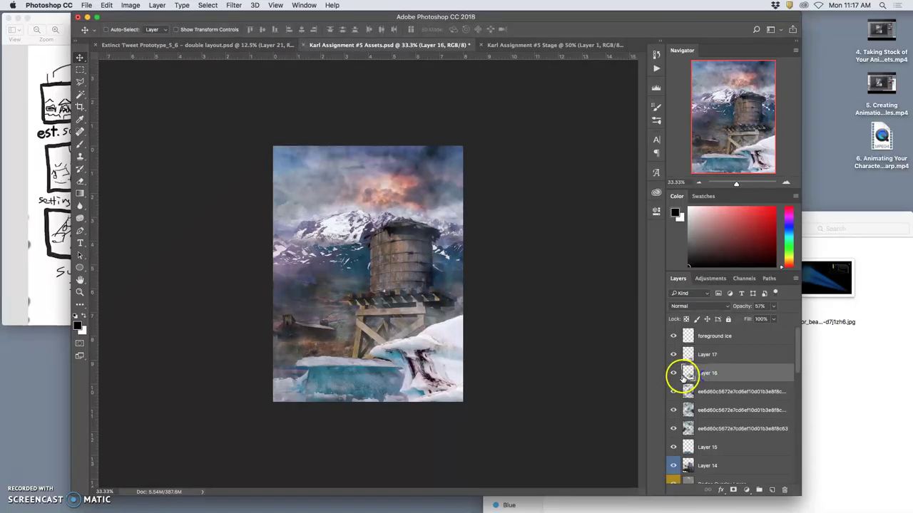
pyautogui.click(673, 373)
pyautogui.click(674, 373)
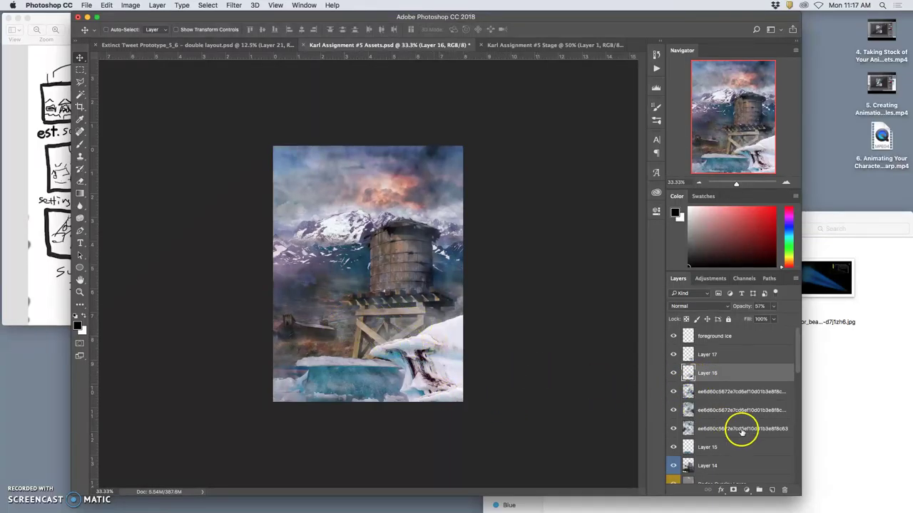
# - Toggle Layer 14 to compare the lighting, then select it and check its opacity
pyautogui.scroll(-3, 740, 429)
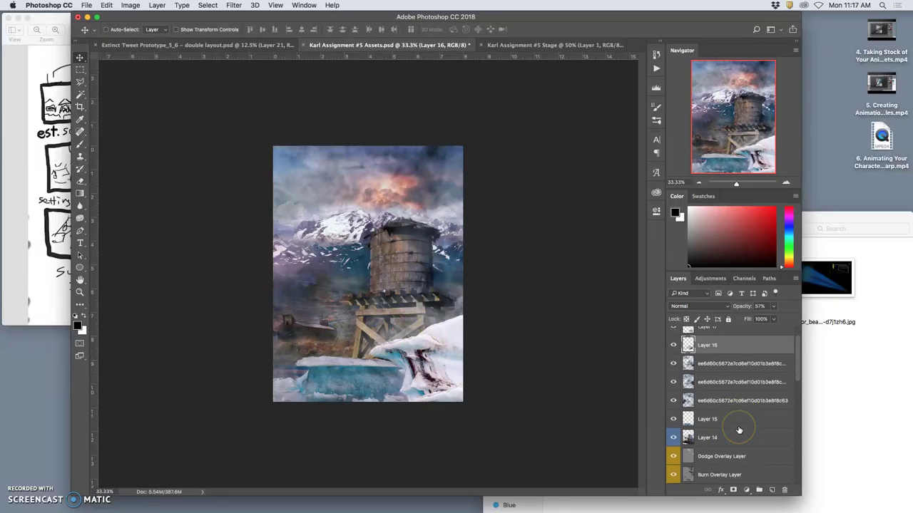
pyautogui.scroll(-1, 739, 430)
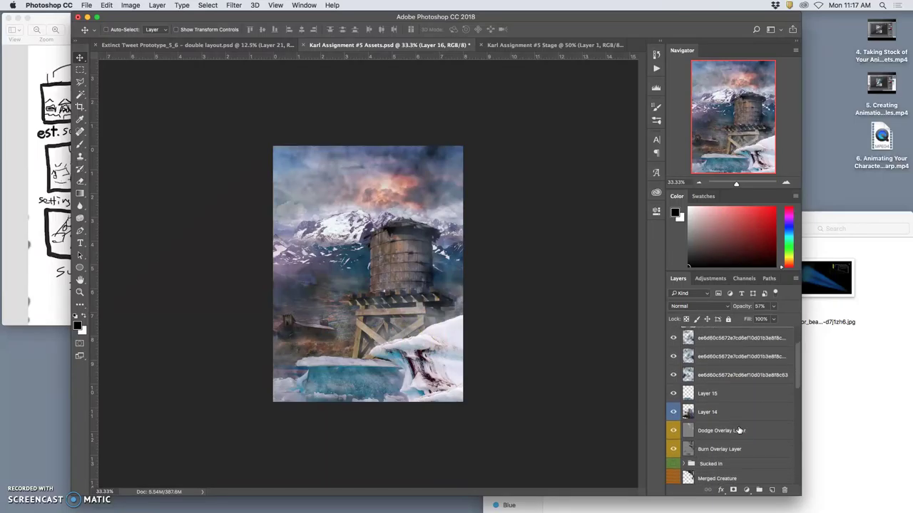
pyautogui.click(673, 412)
pyautogui.click(672, 412)
pyautogui.click(707, 413)
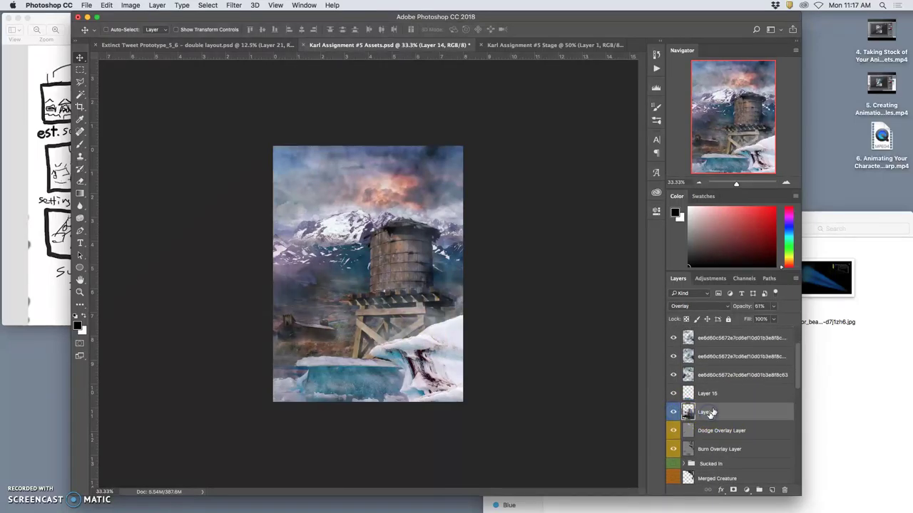
pyautogui.click(773, 306)
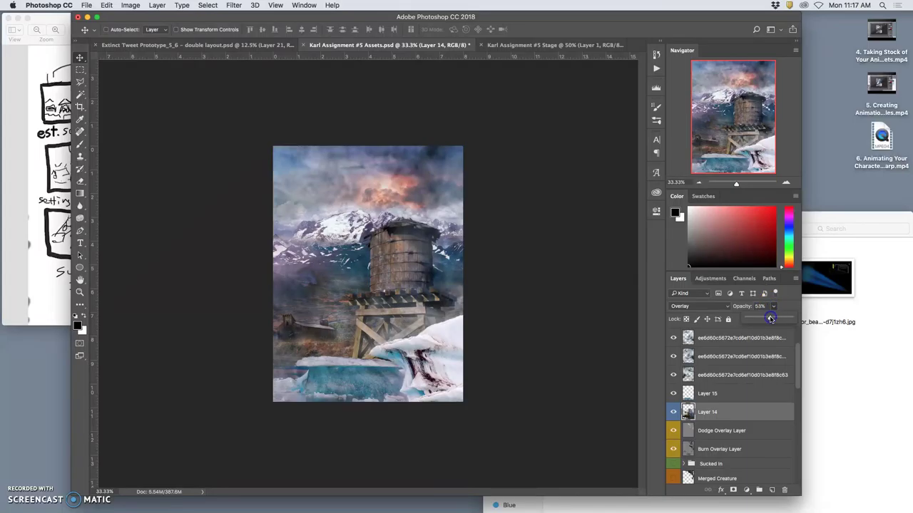
# - After checking the storyboard, make the Merged Creature copy layer visible again
pyautogui.scroll(-4, 772, 448)
pyautogui.scroll(-10, 771, 448)
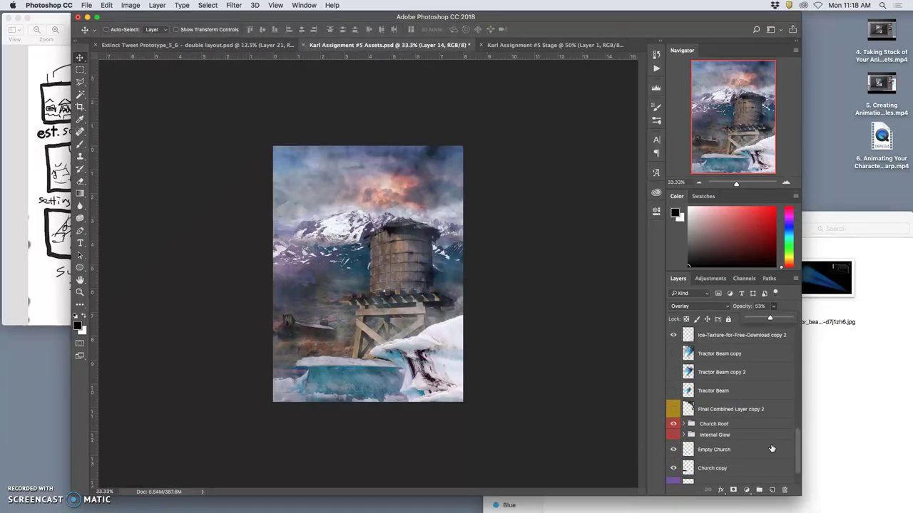
pyautogui.click(68, 196)
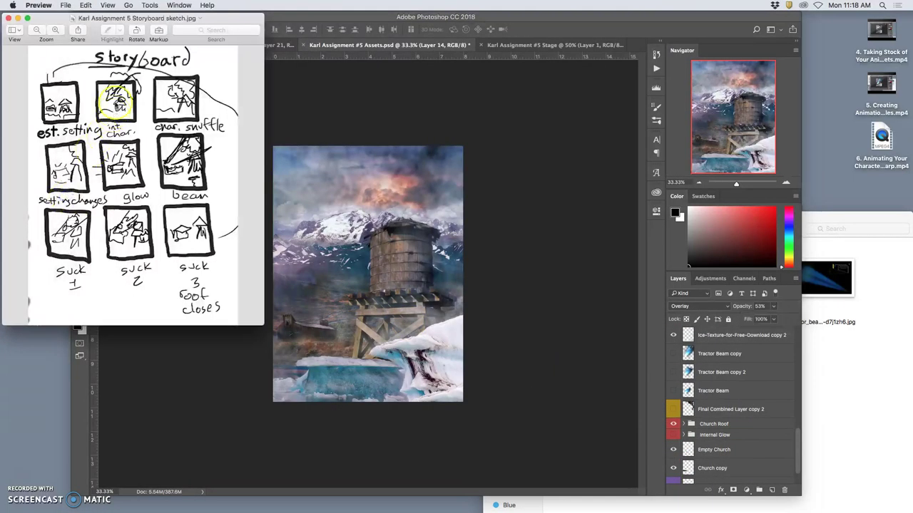
pyautogui.click(488, 303)
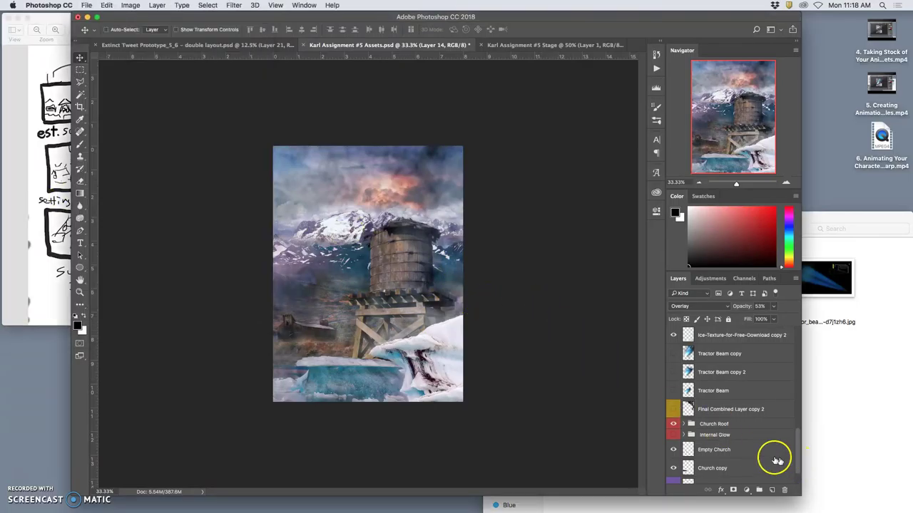
pyautogui.scroll(-3, 768, 459)
pyautogui.scroll(5, 768, 459)
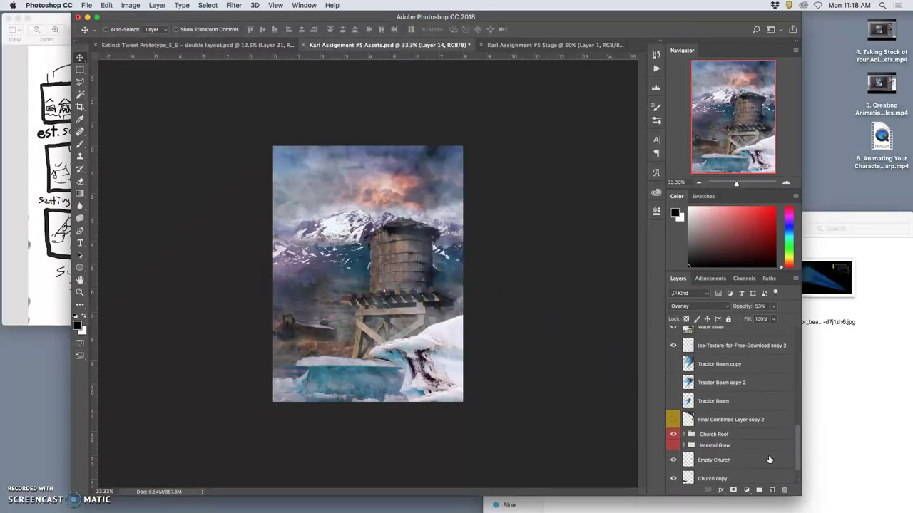
pyautogui.scroll(5, 769, 459)
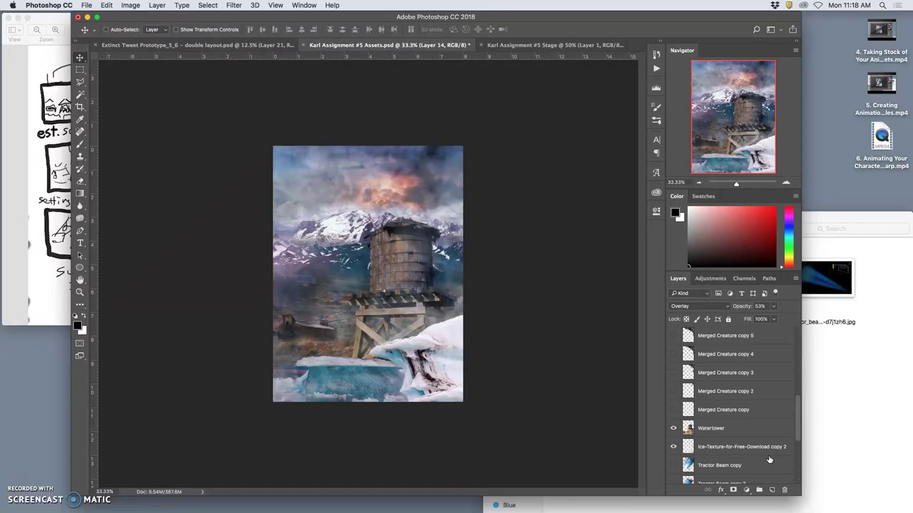
pyautogui.click(673, 410)
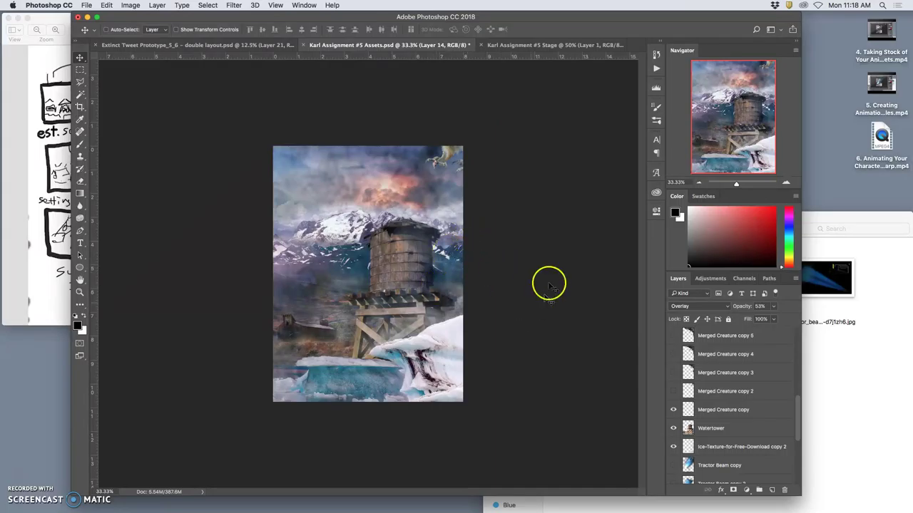
pyautogui.scroll(10, 777, 412)
# - Stamp the visible Assets scene into a merged layer and drag it into Stage as Layer 2
pyautogui.click(724, 336)
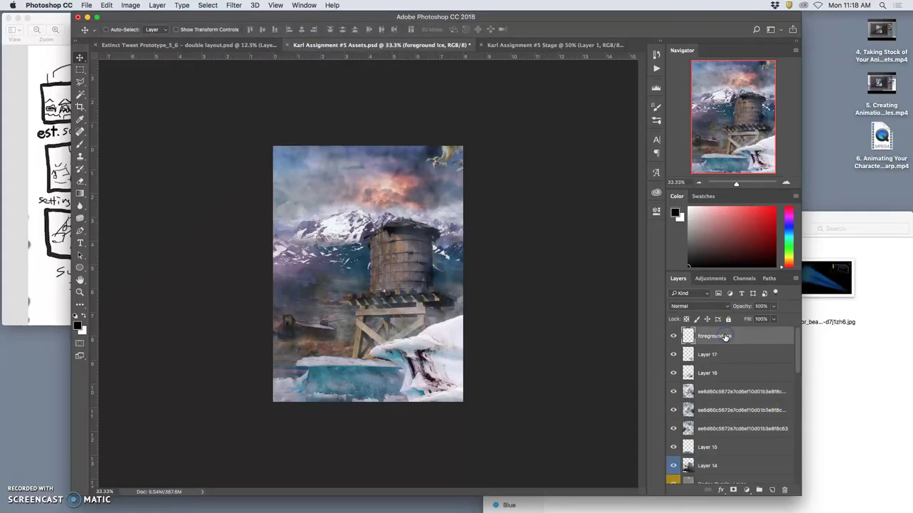
pyautogui.click(157, 5)
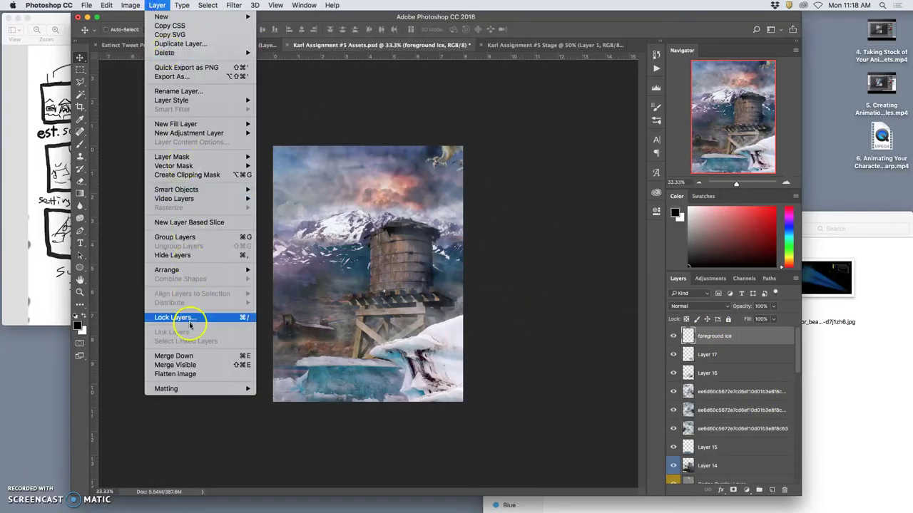
pyautogui.keyDown('alt'); pyautogui.click(179, 365); pyautogui.keyUp('alt')
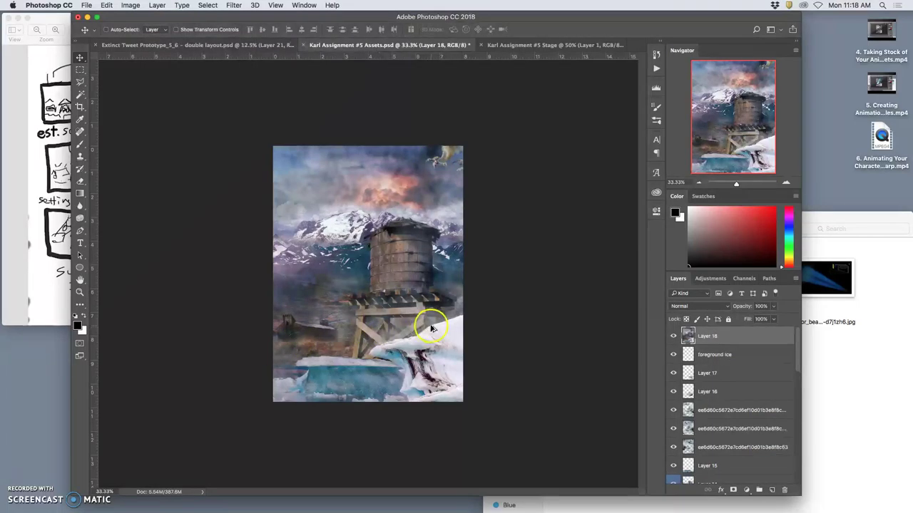
pyautogui.press('super+a')
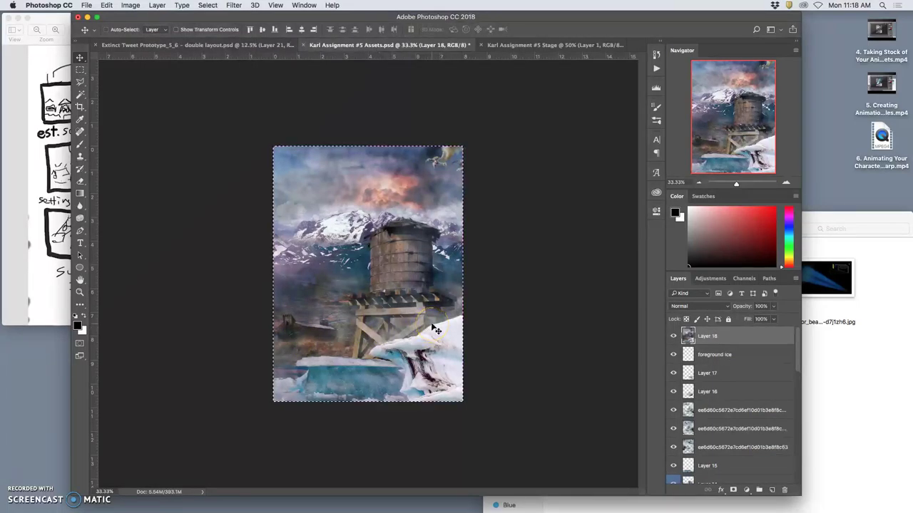
pyautogui.moveTo(435, 326); pyautogui.dragTo(542, 163)
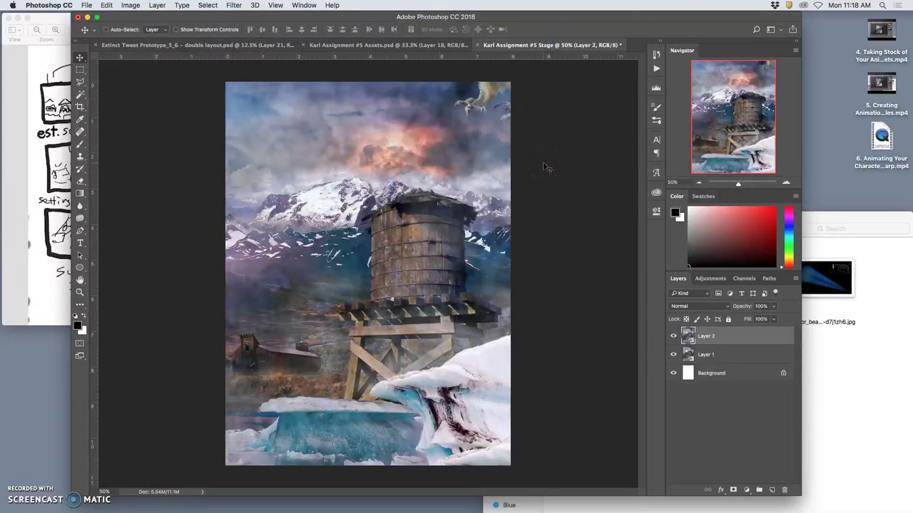
# - Flip Layer 2's visibility repeatedly to compare it with Layer 1, then begin saving Stage
pyautogui.click(673, 336)
pyautogui.click(674, 336)
pyautogui.click(673, 336)
pyautogui.click(673, 336)
pyautogui.click(673, 336)
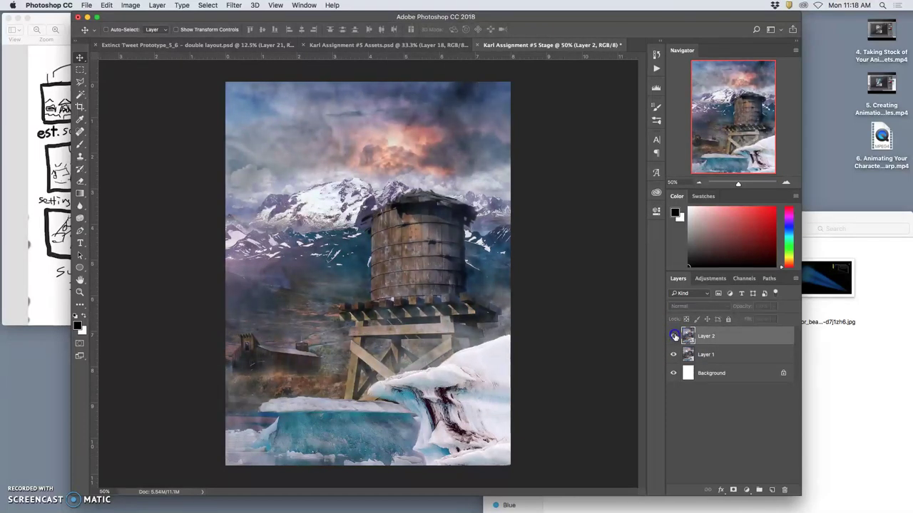
pyautogui.click(673, 336)
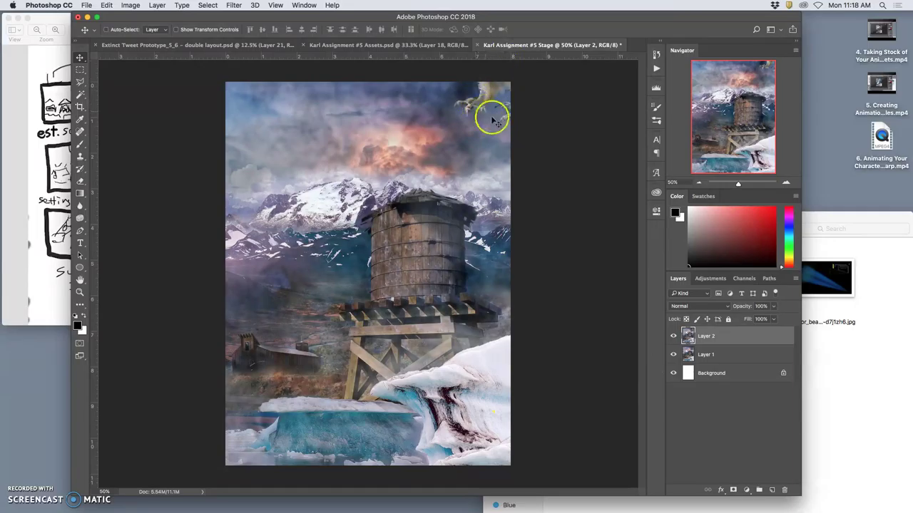
pyautogui.click(673, 336)
pyautogui.click(673, 337)
pyautogui.click(673, 336)
pyautogui.click(673, 336)
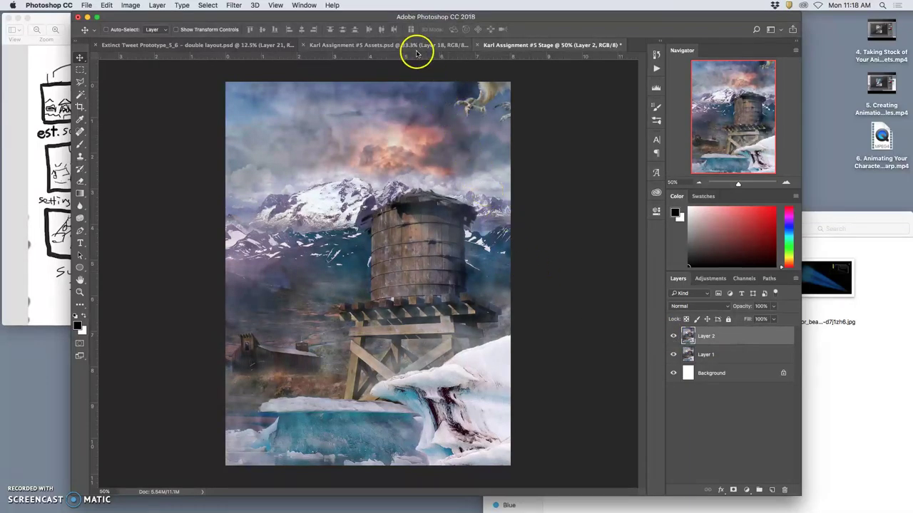
pyautogui.press('super+s')
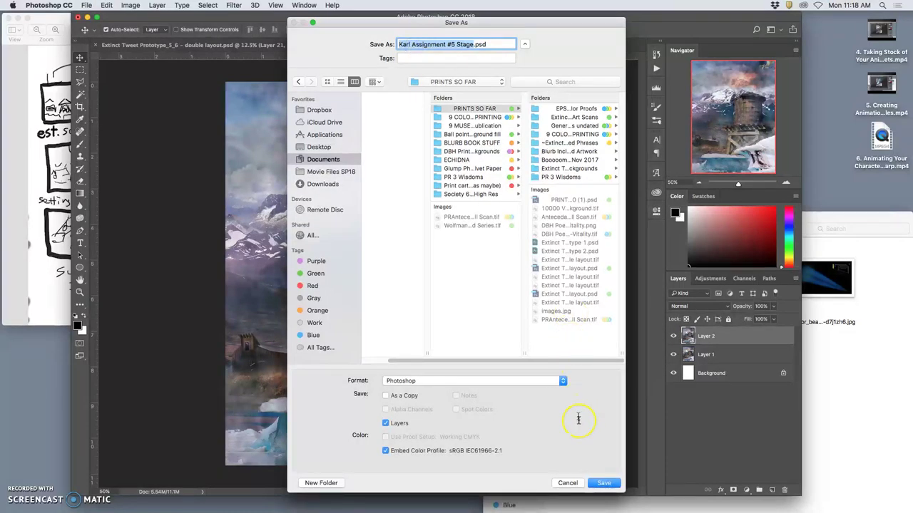
# - Save Karl Assignment #5 Stage.psd to the Desktop, then delete Assets' temporary merged Layer 18
pyautogui.press('super+d')
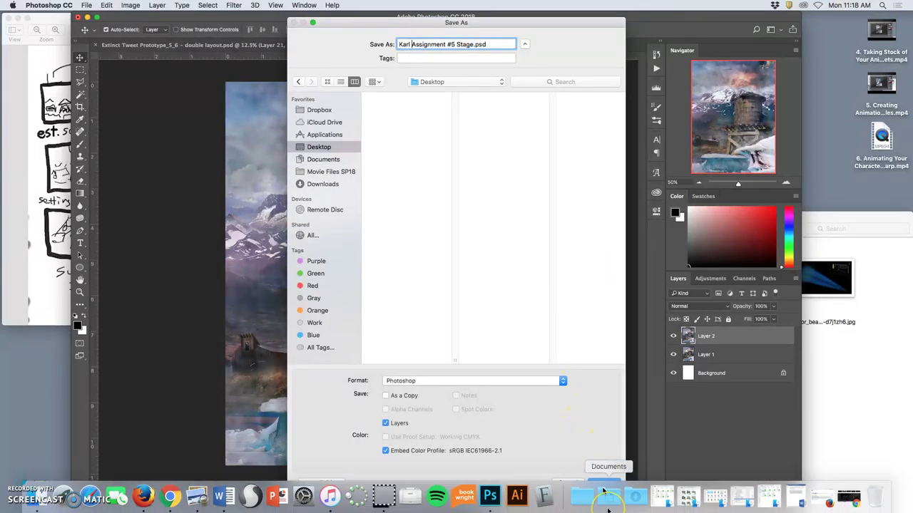
pyautogui.click(604, 484)
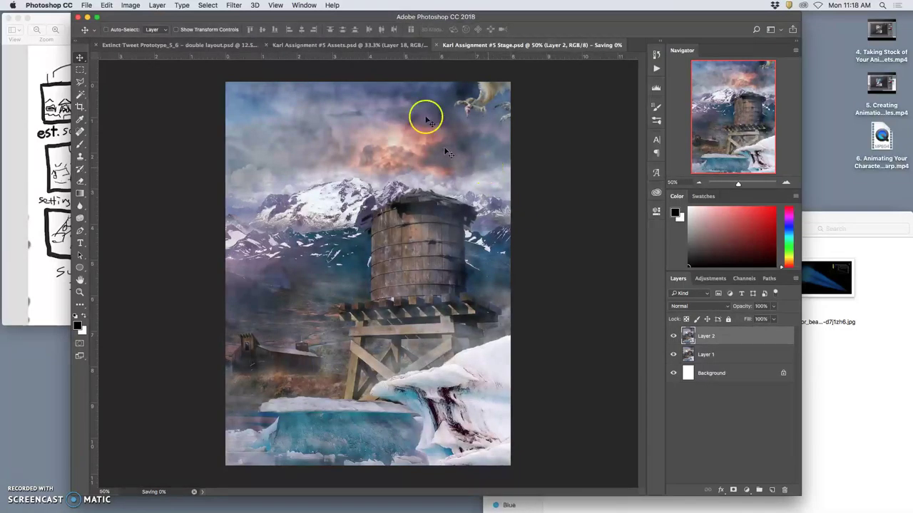
pyautogui.click(392, 45)
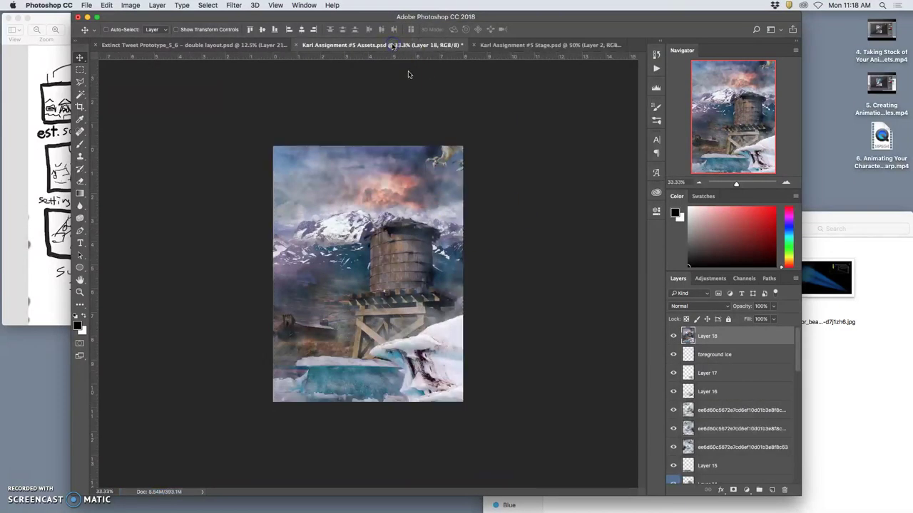
pyautogui.keyDown('super'); pyautogui.click(687, 337); pyautogui.keyUp('super')
pyautogui.press('super+d')
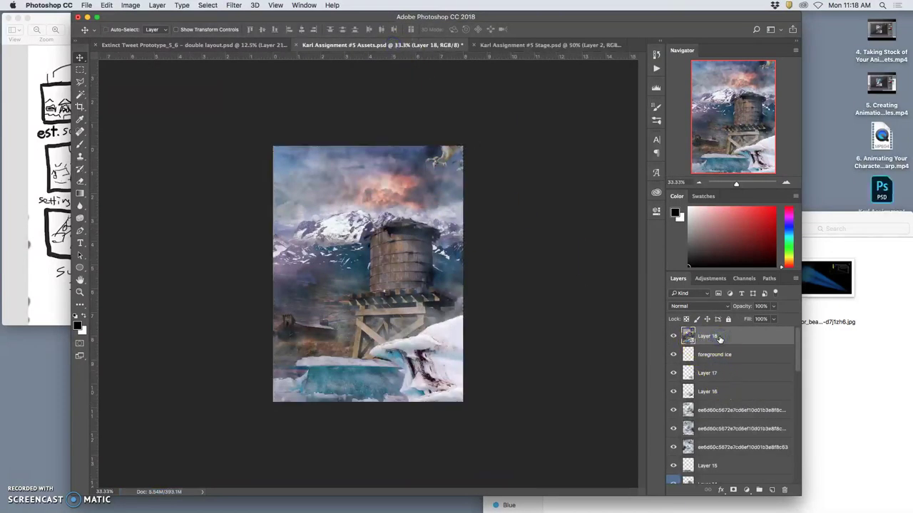
pyautogui.press('Delete')
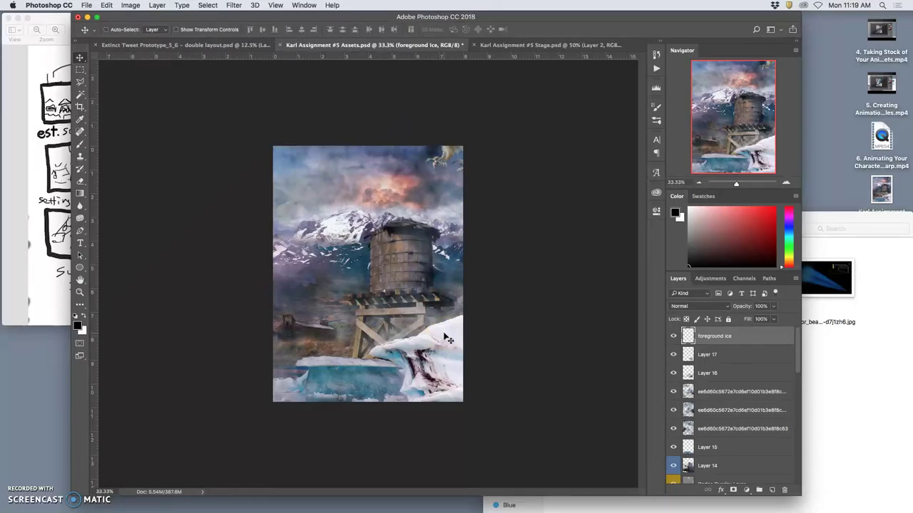
pyautogui.click(698, 356)
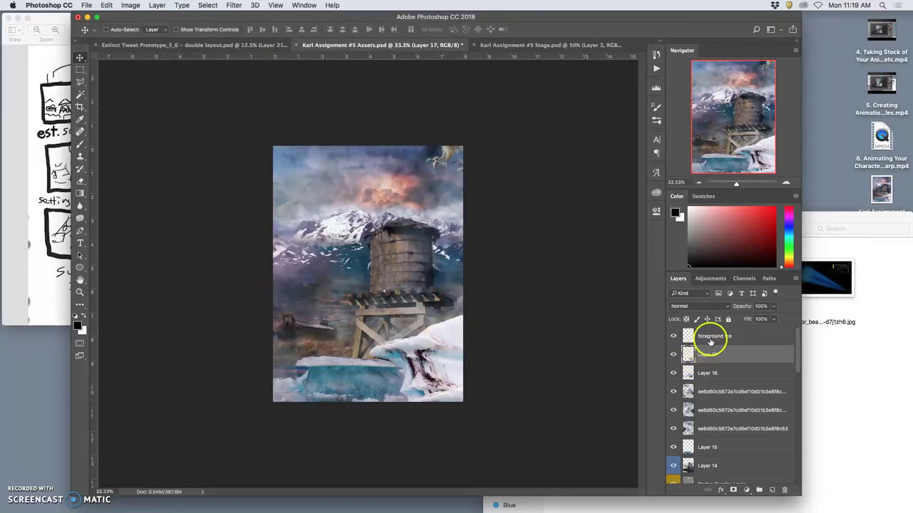
pyautogui.click(710, 338)
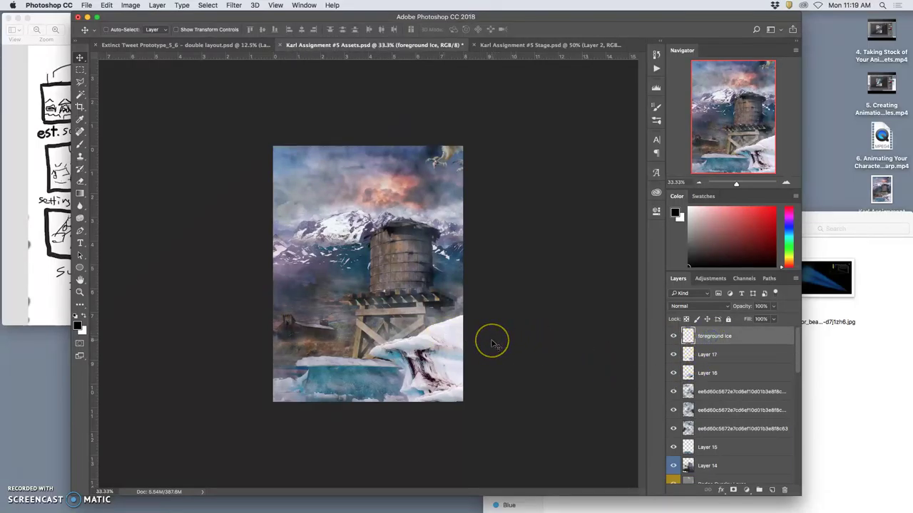
# - Nudge Layer 17 up slightly and adjust the three texture copies' opacities, the first to 30%
pyautogui.click(708, 359)
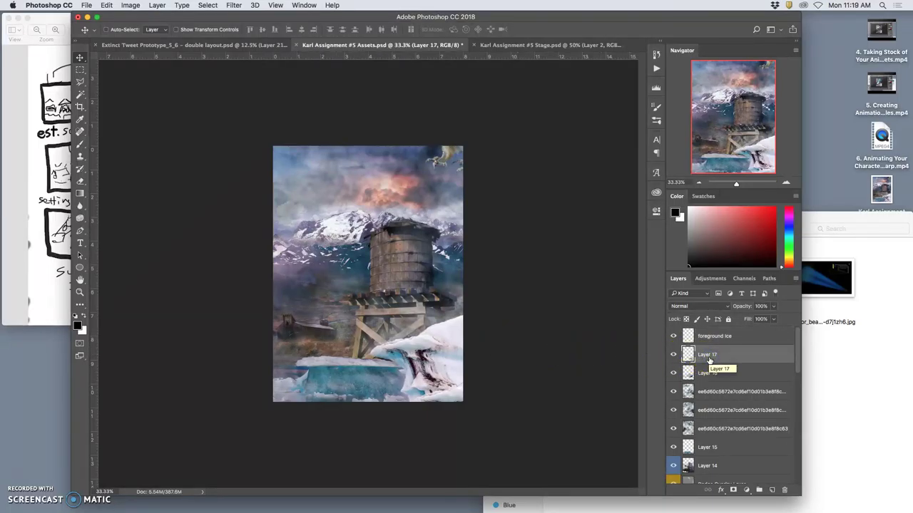
pyautogui.press('Up')
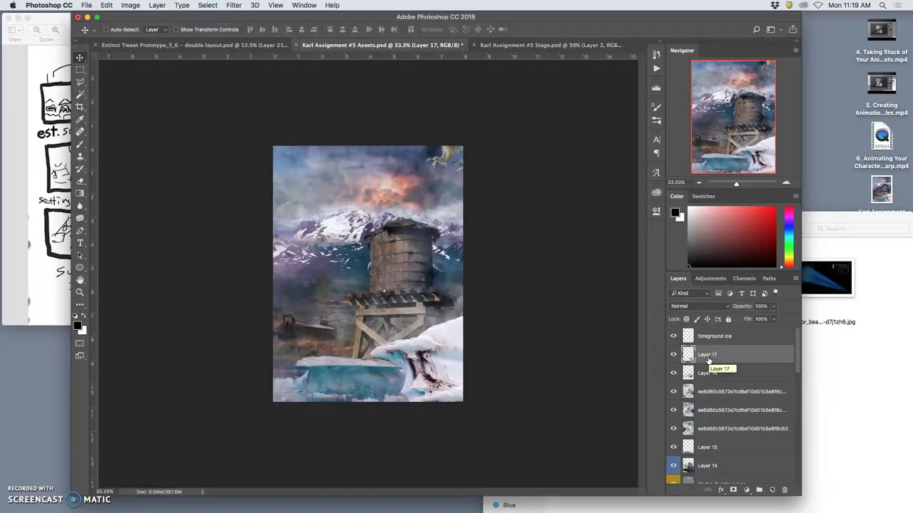
pyautogui.click(704, 378)
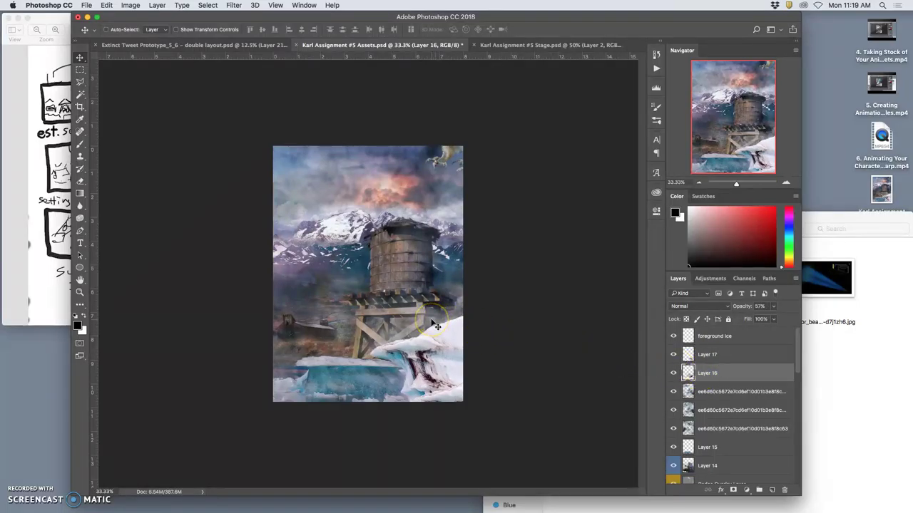
pyautogui.click(713, 396)
pyautogui.click(773, 306)
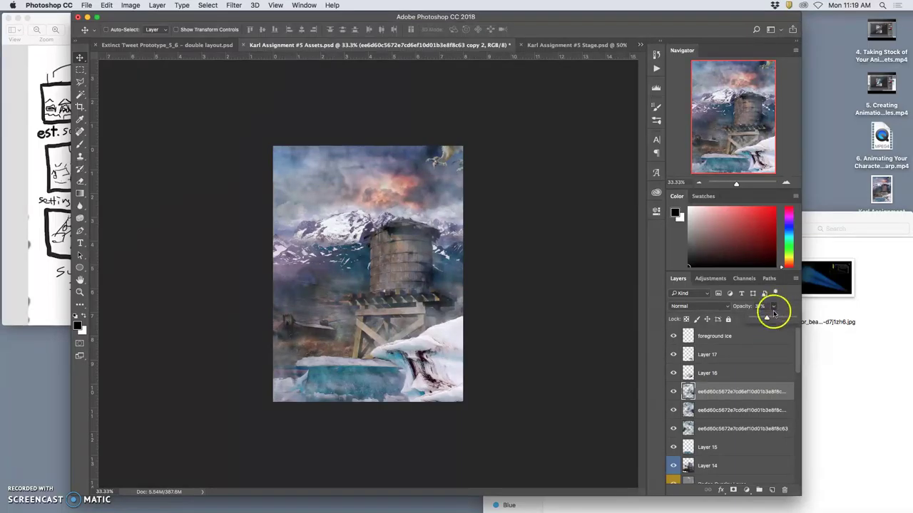
pyautogui.click(764, 319)
pyautogui.click(748, 411)
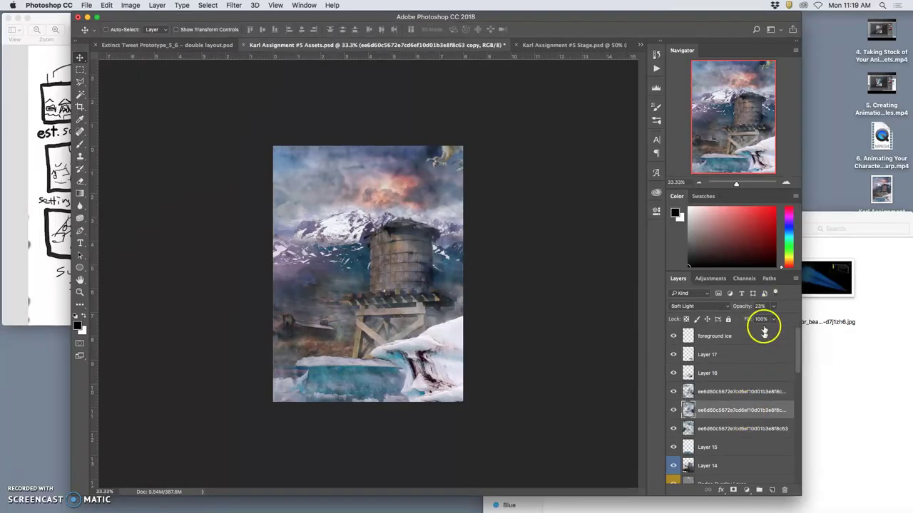
pyautogui.click(772, 307)
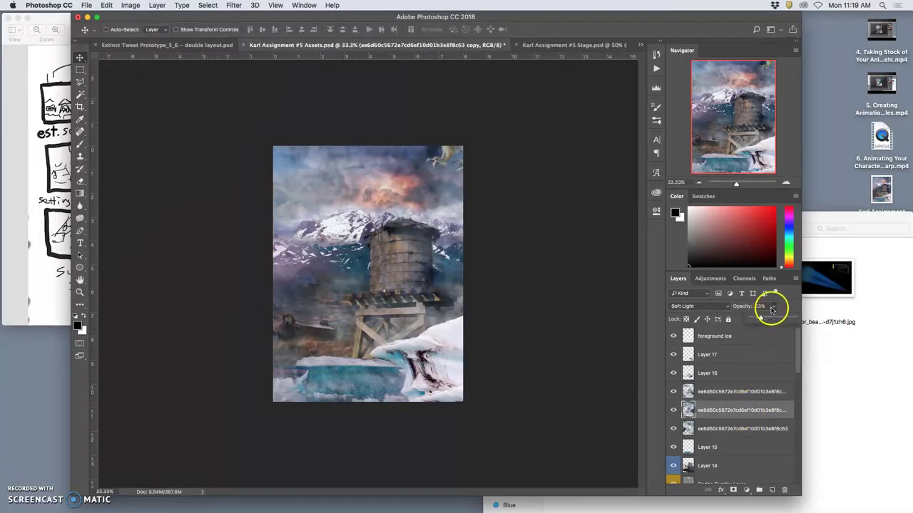
pyautogui.click(745, 428)
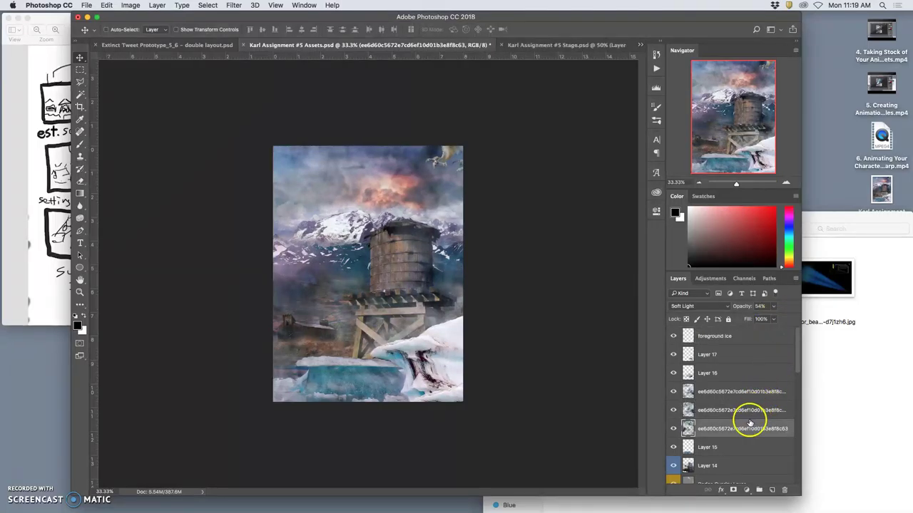
pyautogui.click(773, 307)
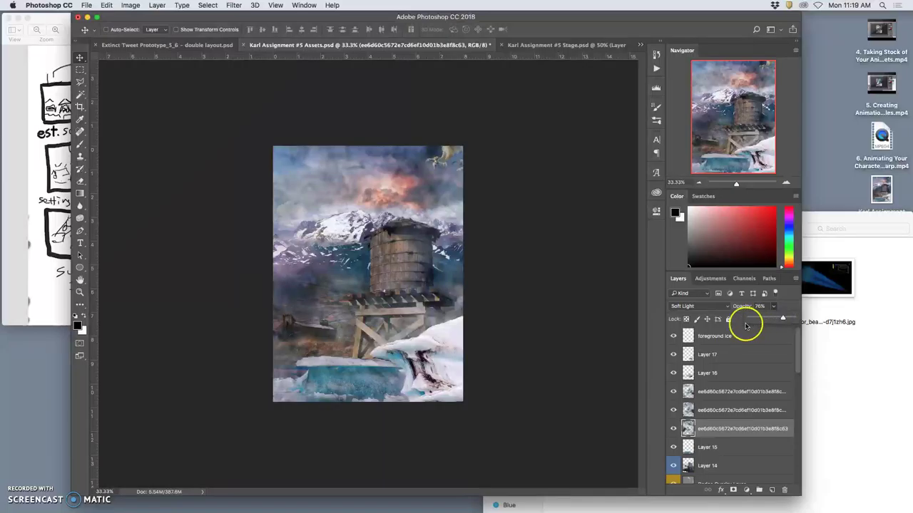
# - Warp the soft-light texture layer, bulging its left edge and bowing the grid near the tower
pyautogui.hotkey('ctrl', 't')
pyautogui.rightClick(384, 284)
pyautogui.click(428, 341)
pyautogui.moveTo(328, 319)
pyautogui.mouseDown()
pyautogui.moveTo(293, 323)
pyautogui.moveTo(324, 325)
pyautogui.mouseUp()
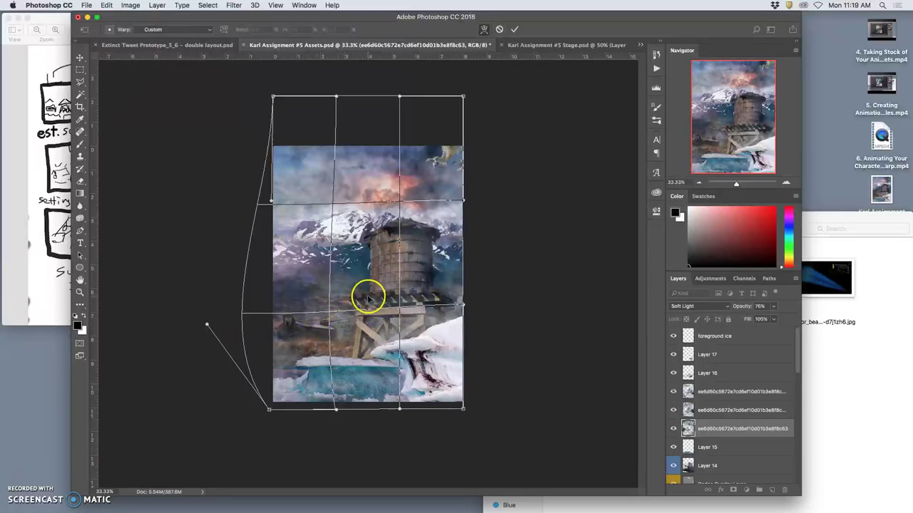
pyautogui.moveTo(368, 294); pyautogui.dragTo(375, 230)
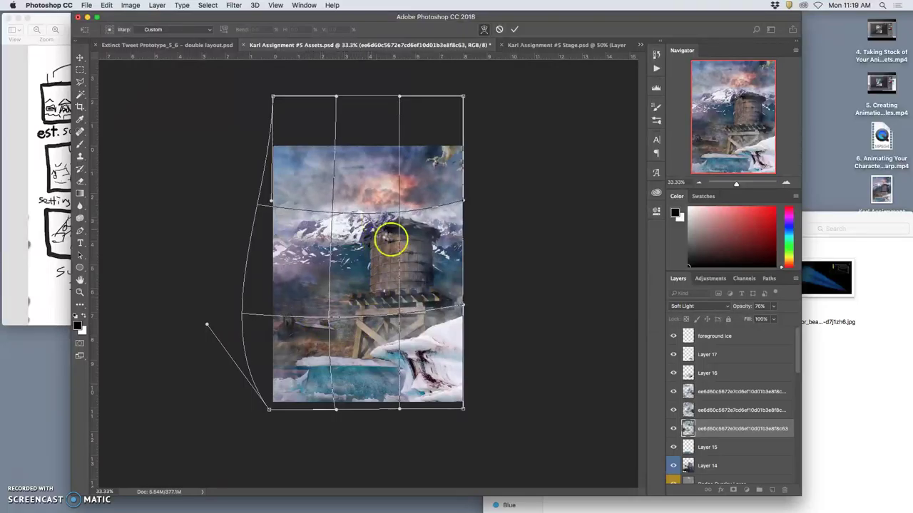
pyautogui.press('Return')
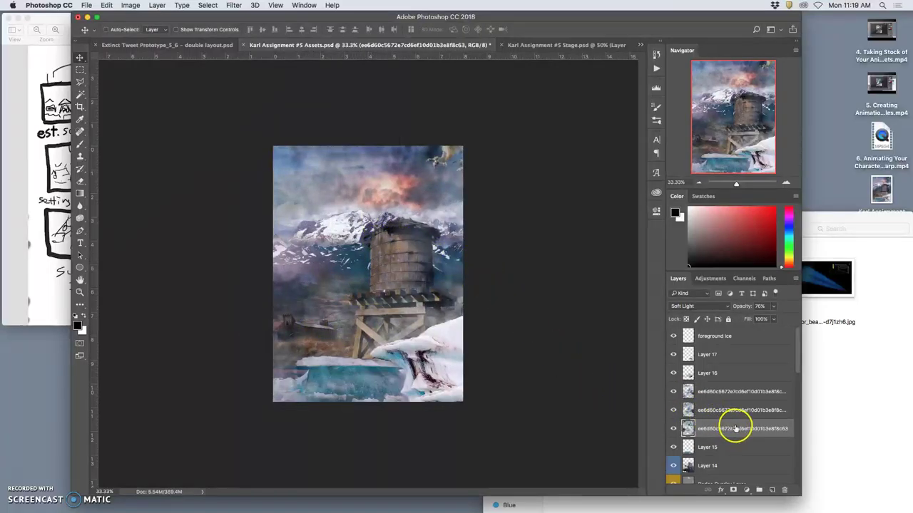
# - Turn on the Merged Creature copy 2 frame in the Assets layers
pyautogui.scroll(-3, 736, 429)
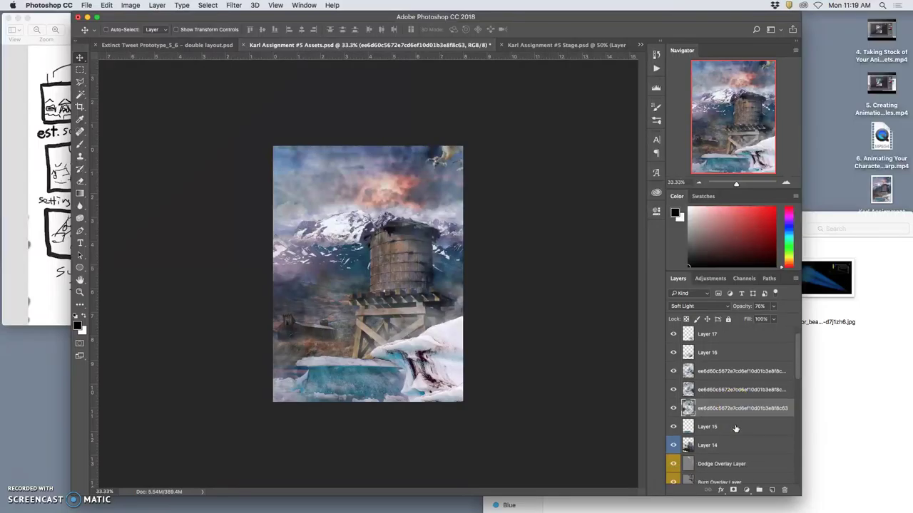
pyautogui.scroll(-5, 736, 429)
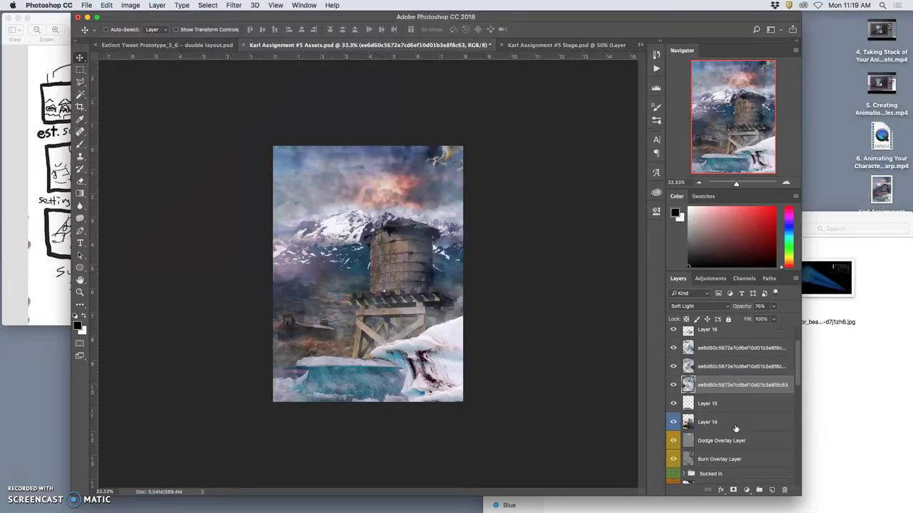
pyautogui.scroll(-2, 735, 429)
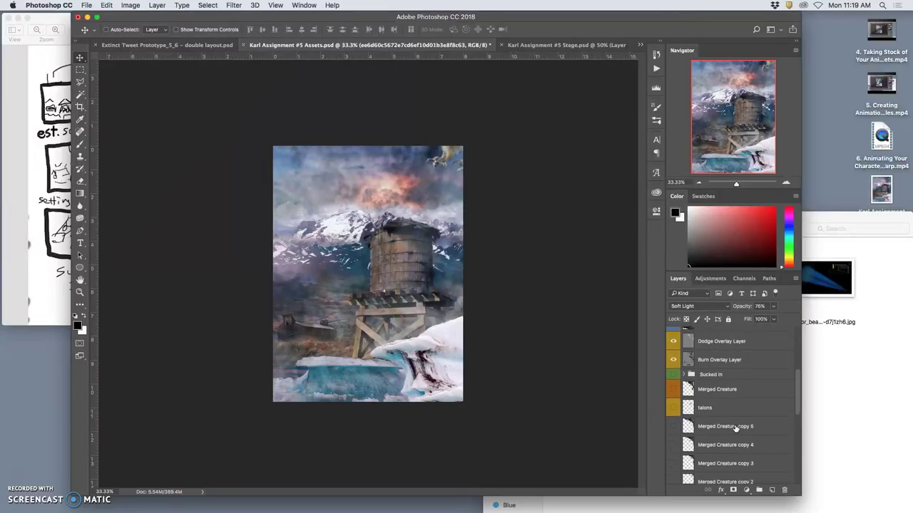
pyautogui.scroll(-4, 736, 428)
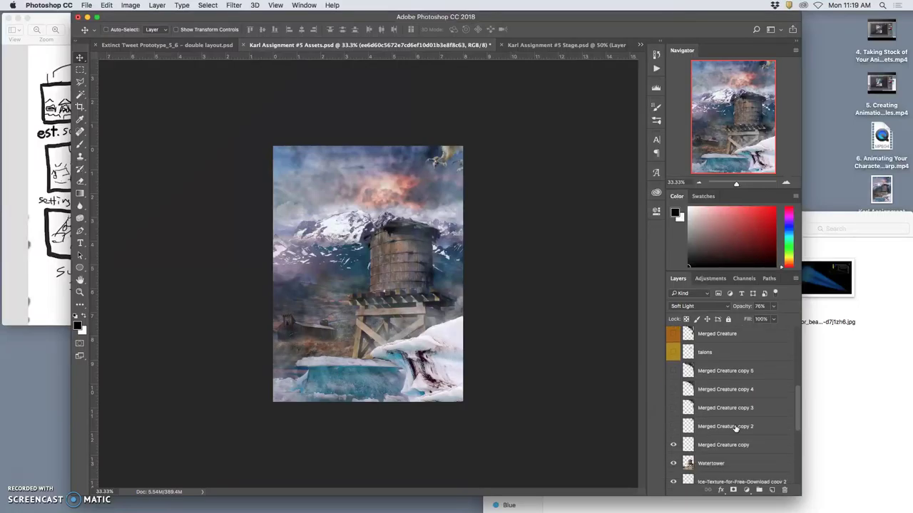
pyautogui.click(674, 428)
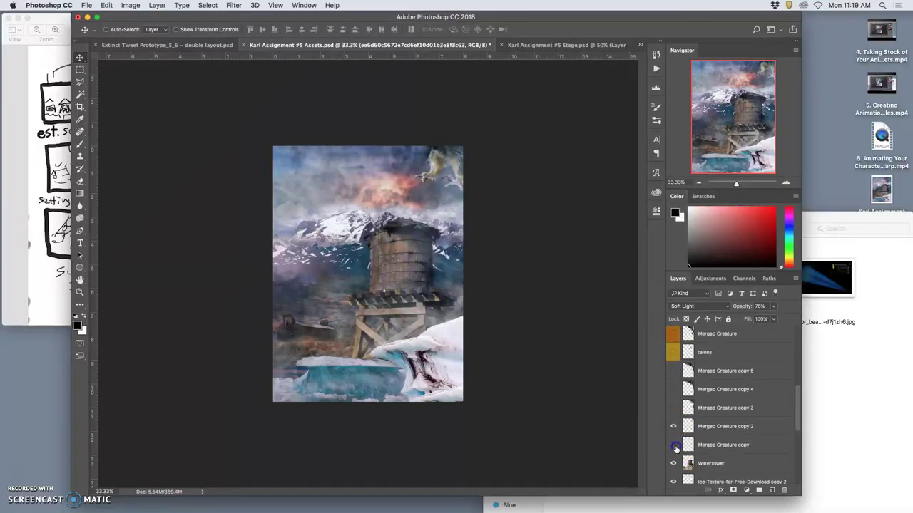
pyautogui.moveTo(356, 279); pyautogui.dragTo(473, 323)
# - Stamp all visible layers above foreground ice into a new merged layer, select all, and go to Stage
pyautogui.scroll(5, 723, 381)
pyautogui.click(721, 338)
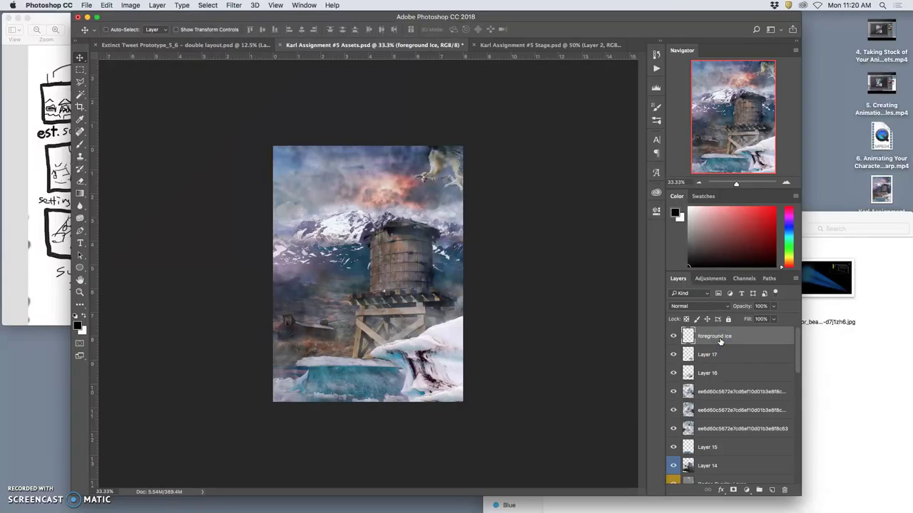
pyautogui.click(157, 5)
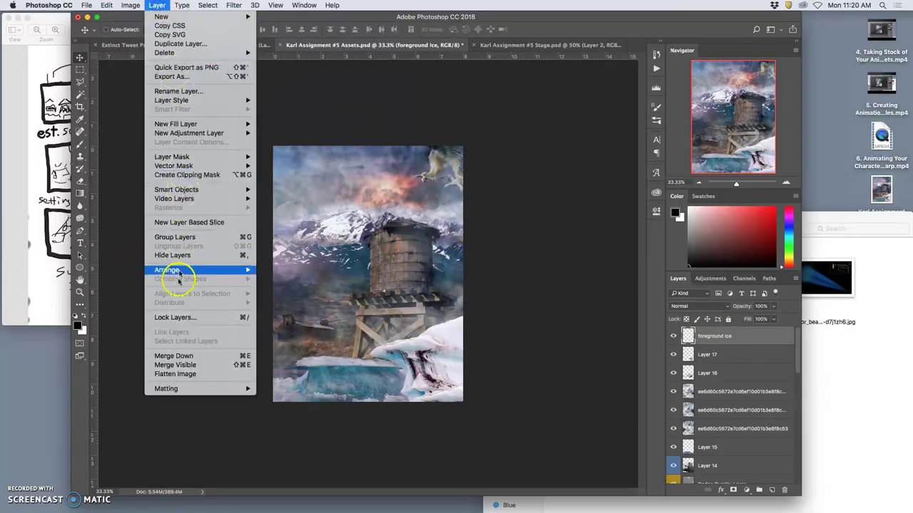
pyautogui.keyDown('alt'); pyautogui.click(174, 365); pyautogui.keyUp('alt')
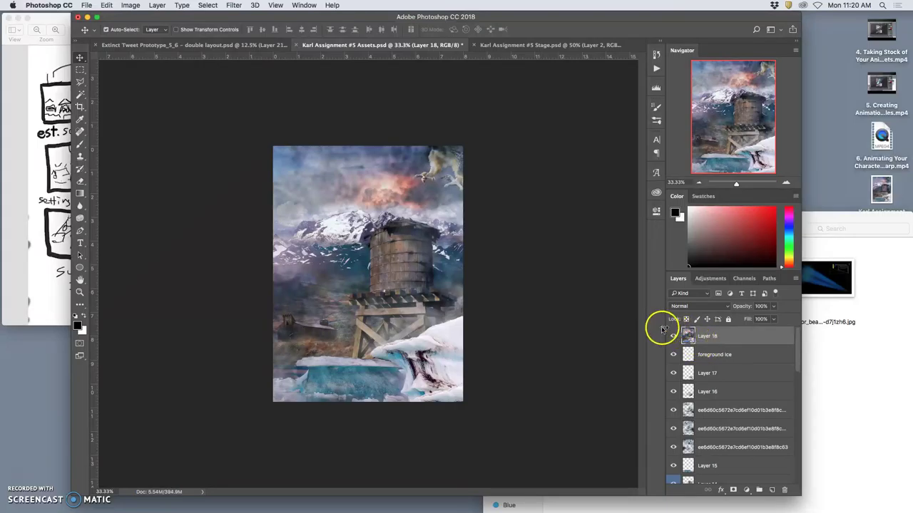
pyautogui.press('super+a')
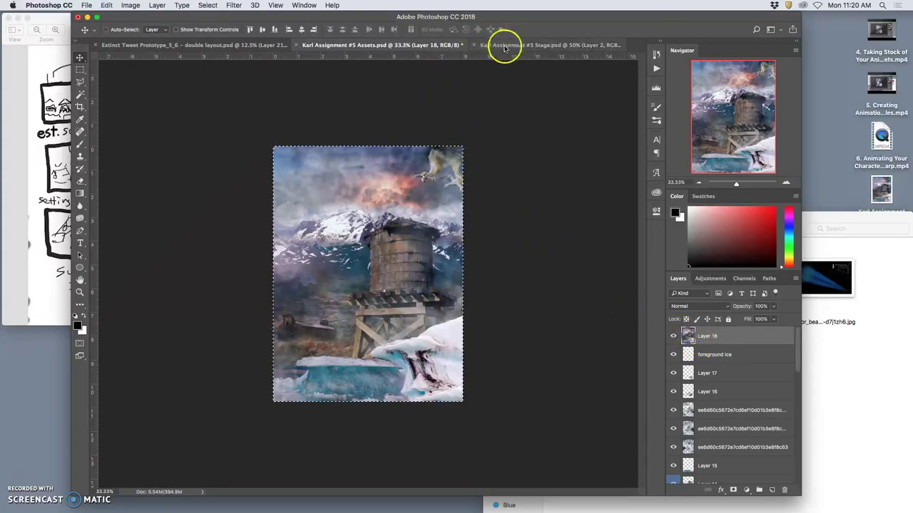
pyautogui.click(501, 44)
# - Paste the merged frame into Stage as Layer 3 and check it by toggling its visibility
pyautogui.press('super+v')
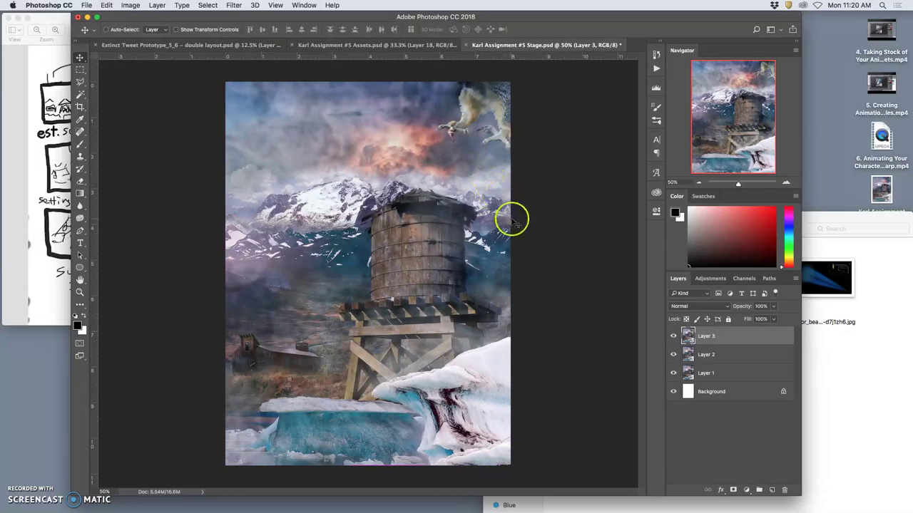
pyautogui.click(674, 336)
pyautogui.click(673, 336)
pyautogui.click(673, 340)
pyautogui.click(673, 339)
# - Compare frames by hiding and showing Layers 1–3, ending with all three visible
pyautogui.moveTo(672, 340); pyautogui.dragTo(673, 373)
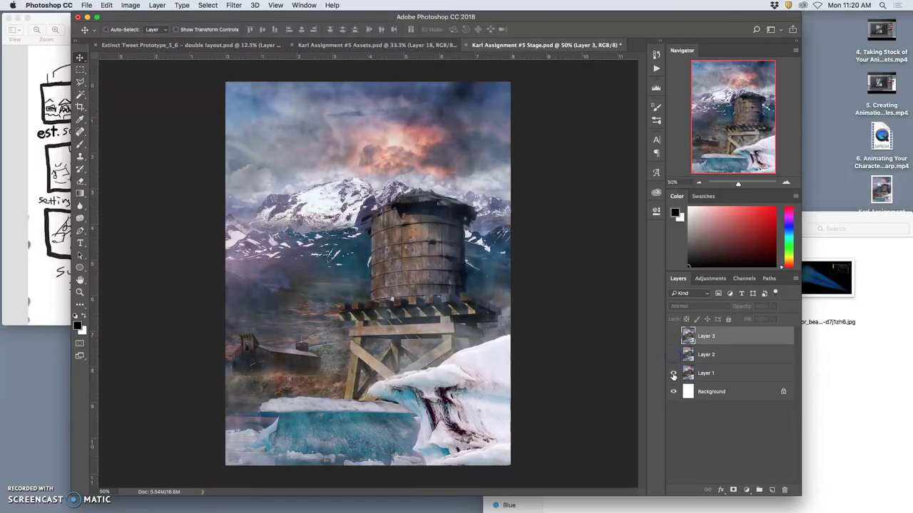
pyautogui.click(673, 374)
pyautogui.click(673, 374)
pyautogui.click(673, 359)
pyautogui.click(673, 338)
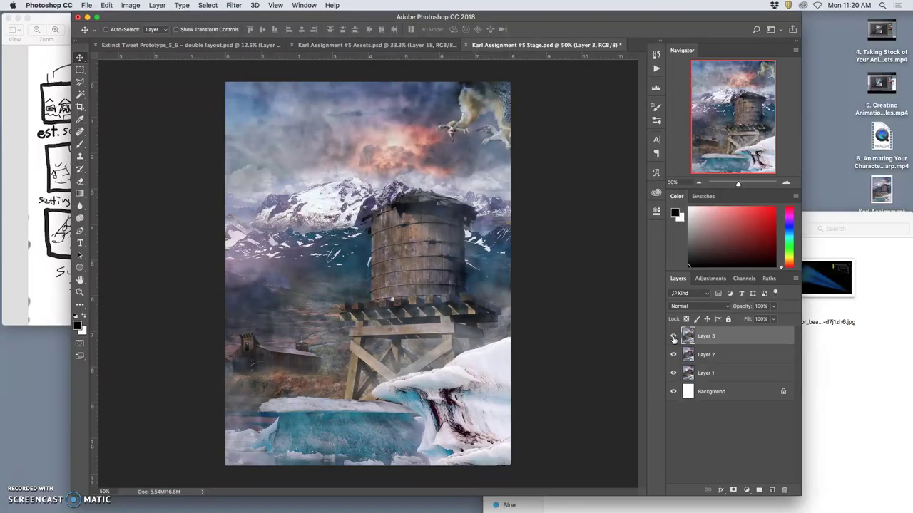
pyautogui.moveTo(673, 340); pyautogui.dragTo(674, 364)
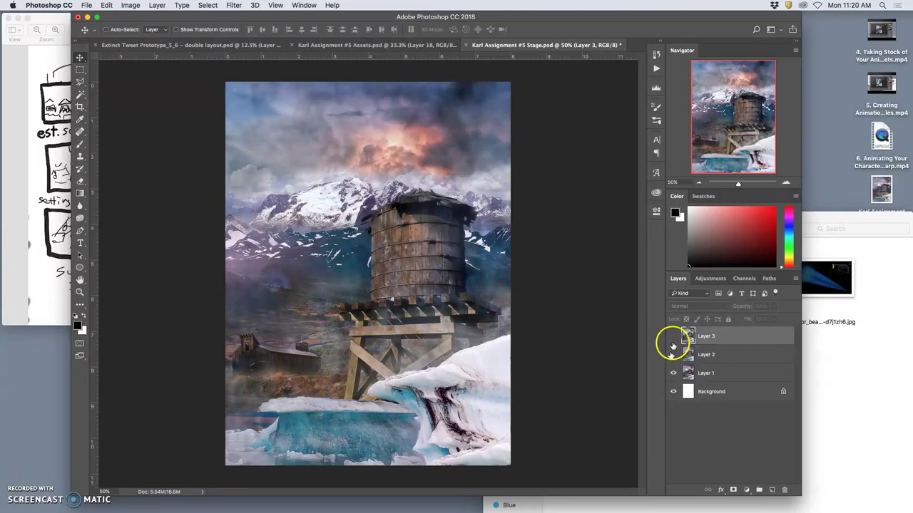
pyautogui.click(673, 345)
pyautogui.click(673, 354)
# - Save the Stage document, then return to Assets and deselect merged Layer 18
pyautogui.hotkey('ctrl', 's')
pyautogui.click(399, 45)
pyautogui.click(706, 340)
pyautogui.hotkey('ctrl', 'd')
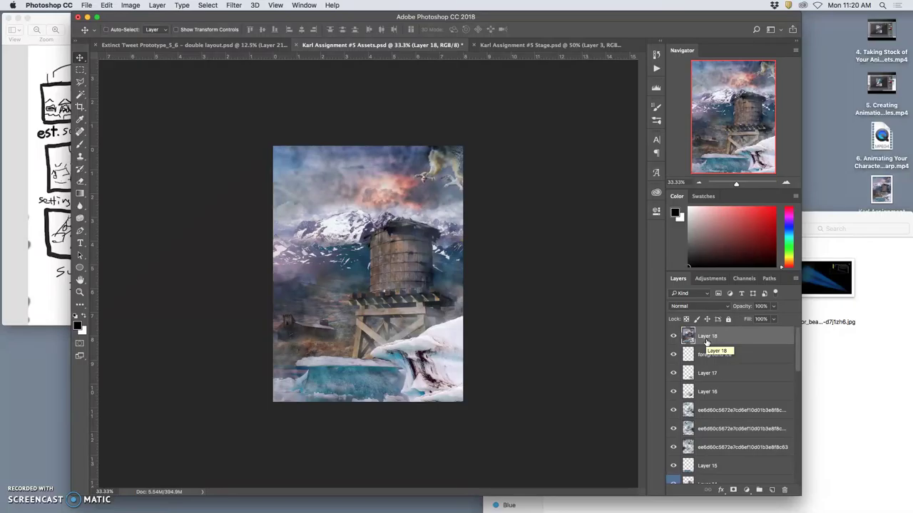
# - Delete merged Layer 18 and warp Layer 16, bulging its right side and pulling its middle left
pyautogui.press('BackSpace')
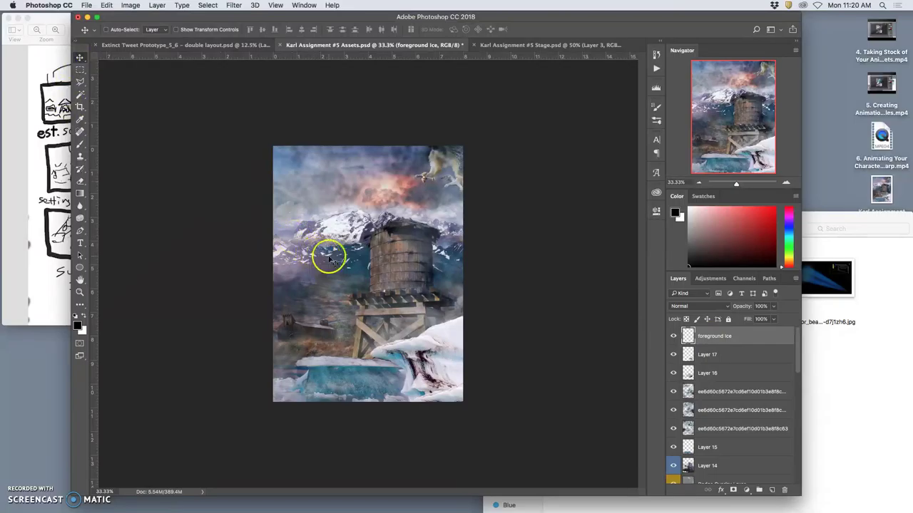
pyautogui.click(703, 357)
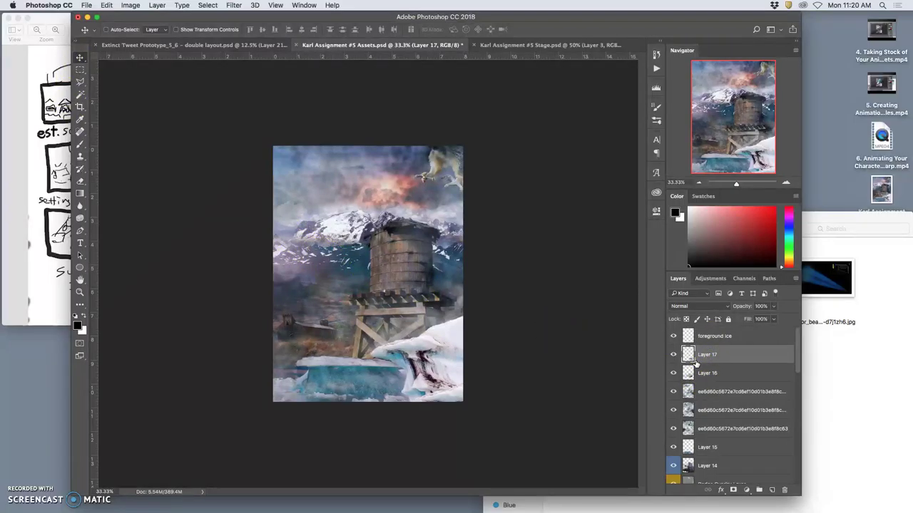
pyautogui.click(713, 378)
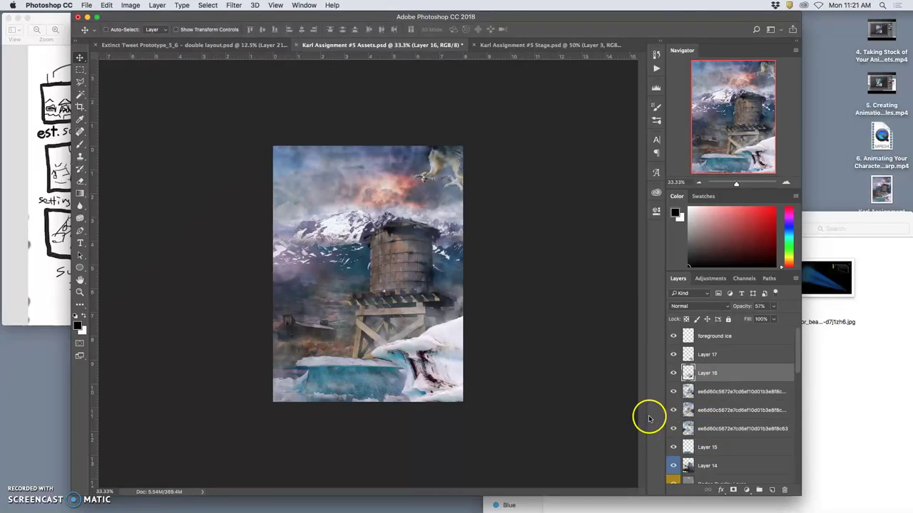
pyautogui.press('super+t')
pyautogui.rightClick(427, 284)
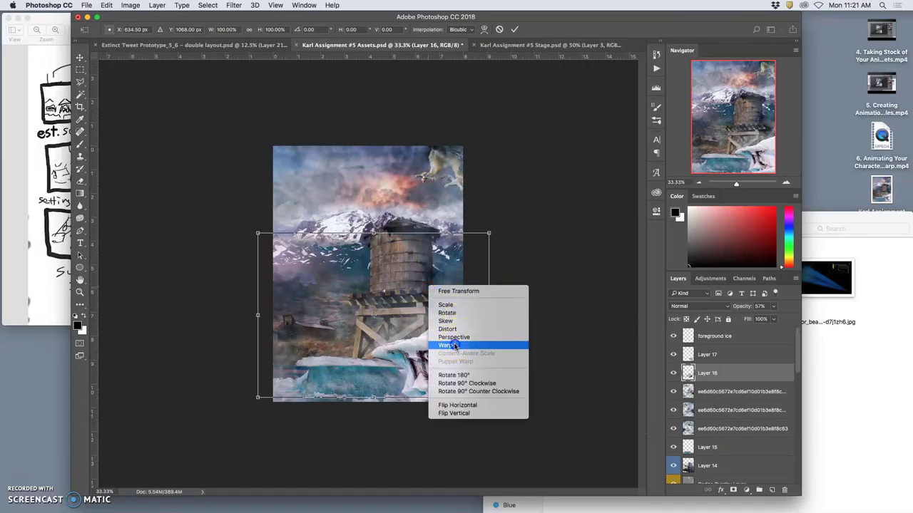
pyautogui.click(467, 347)
pyautogui.moveTo(478, 314); pyautogui.dragTo(505, 311)
pyautogui.moveTo(416, 324); pyautogui.dragTo(308, 327)
pyautogui.press('Return')
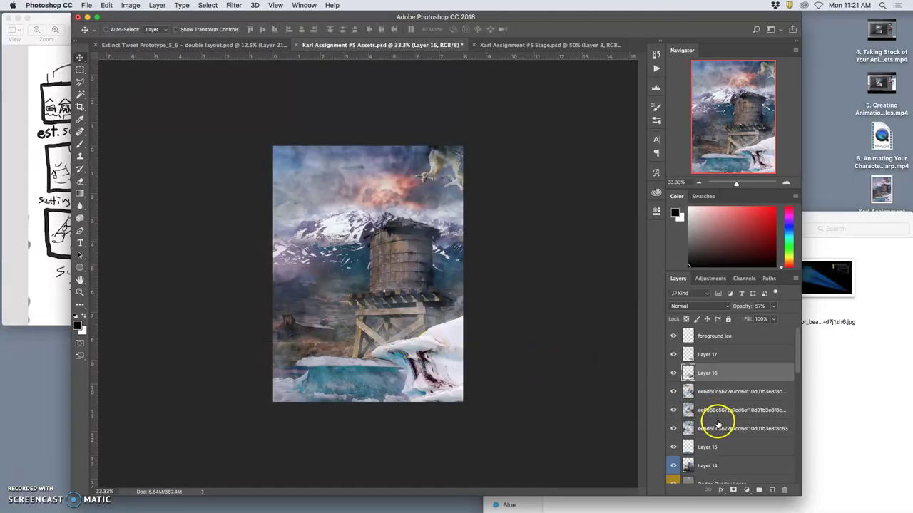
# - Lower the texture layers' opacities: first to 28%, second to 11%, and adjust the third
pyautogui.click(713, 394)
pyautogui.moveTo(773, 306); pyautogui.dragTo(762, 321)
pyautogui.click(737, 411)
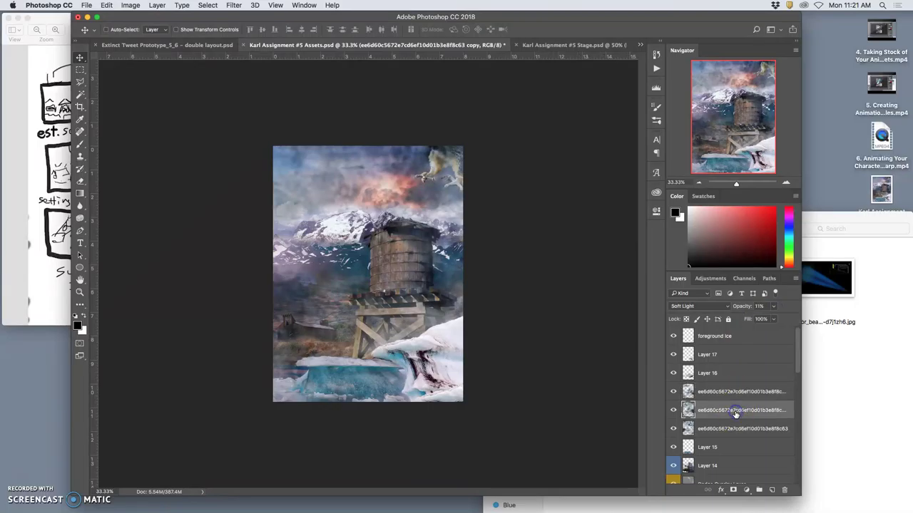
pyautogui.moveTo(773, 307); pyautogui.dragTo(766, 319)
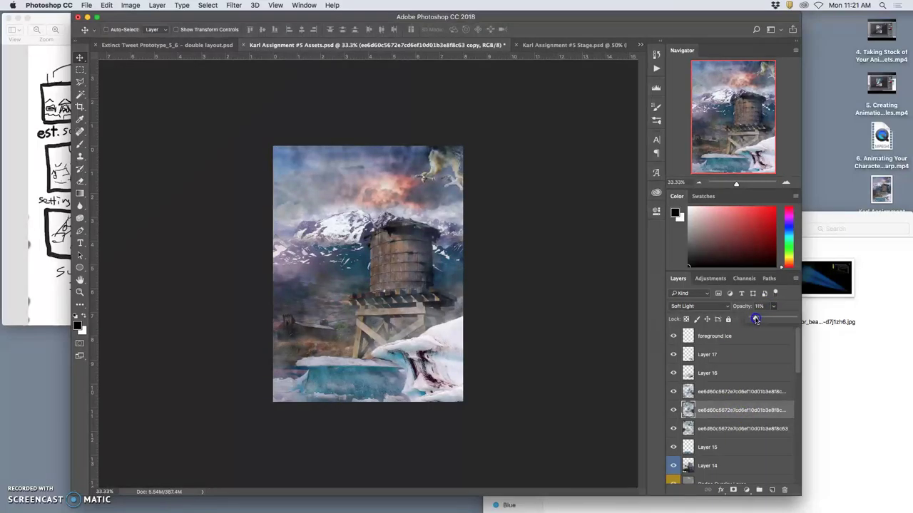
pyautogui.click(745, 428)
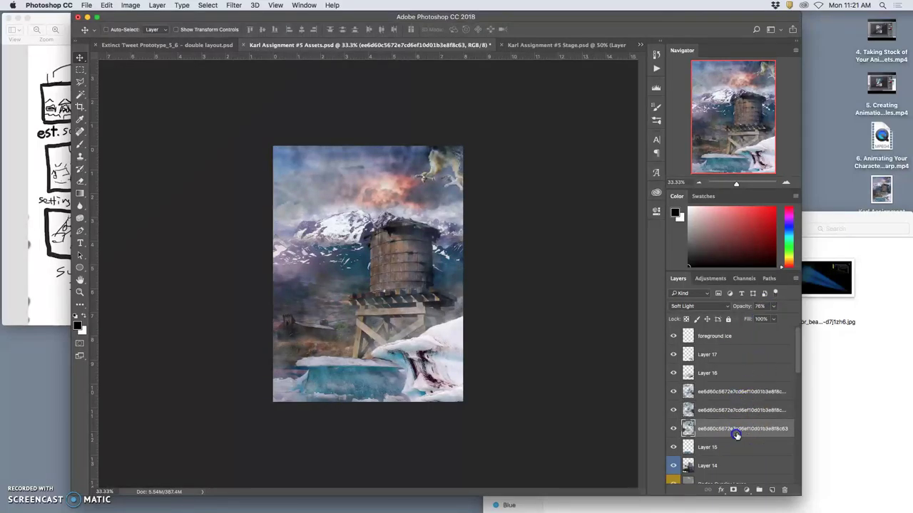
pyautogui.click(773, 307)
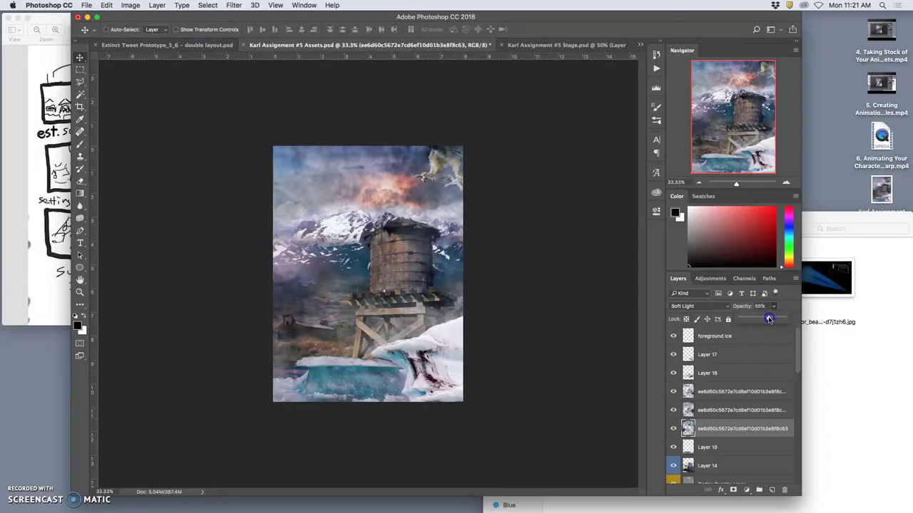
# - Warp the second texture copy, bowing its left edge out and curving the top upward
pyautogui.click(733, 410)
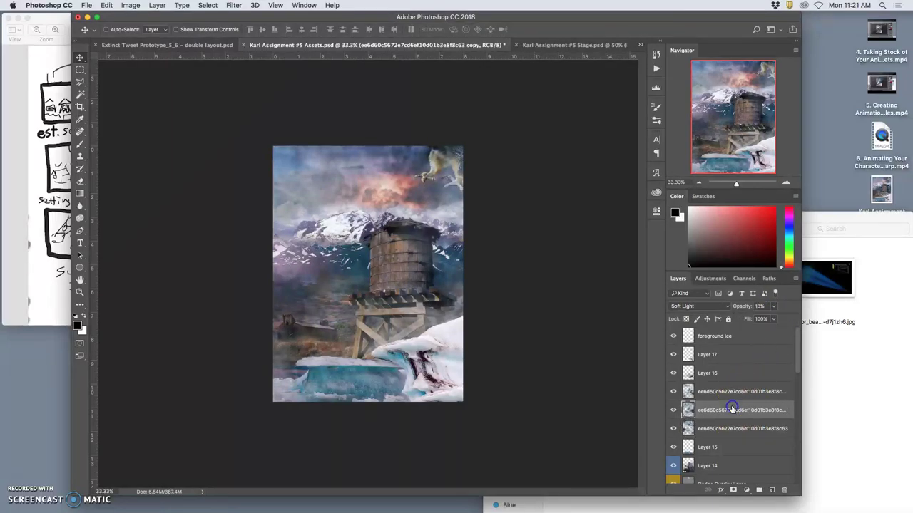
pyautogui.press('super+t')
pyautogui.rightClick(404, 251)
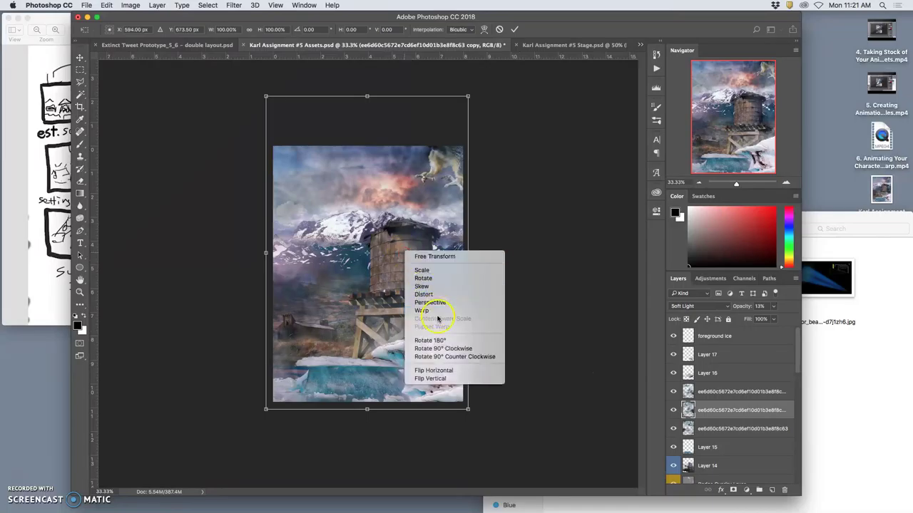
pyautogui.click(430, 311)
pyautogui.moveTo(290, 238); pyautogui.dragTo(260, 238)
pyautogui.moveTo(423, 251); pyautogui.dragTo(432, 176)
pyautogui.press('Return')
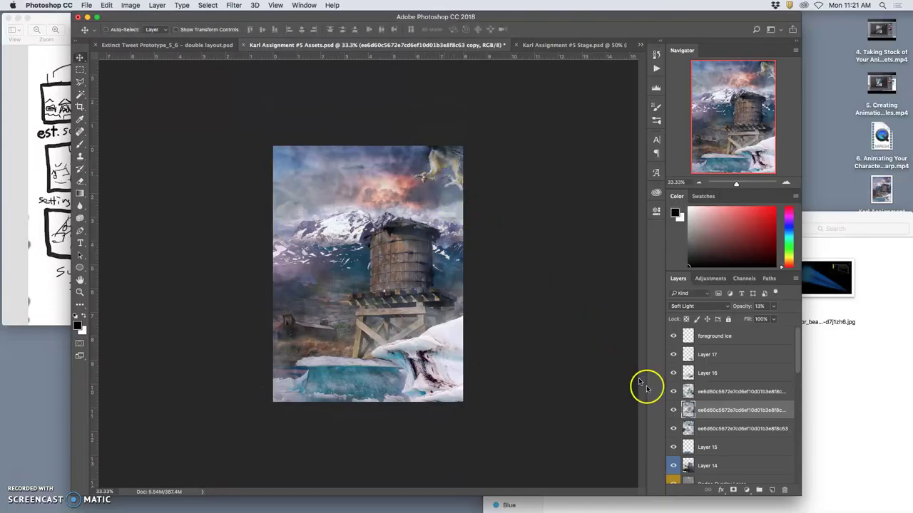
# - Turn on the Merged Creature copy 3 frame in the Assets layers
pyautogui.scroll(-1, 702, 420)
pyautogui.scroll(-5, 702, 419)
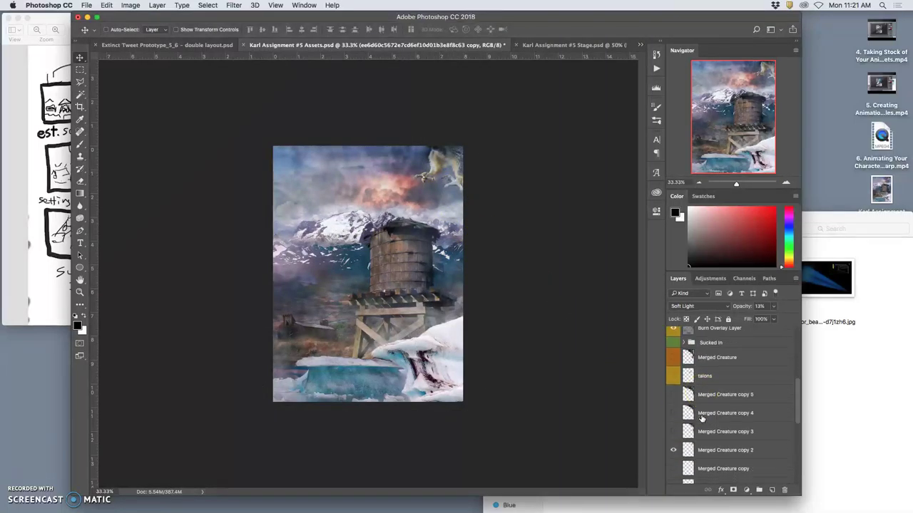
pyautogui.click(672, 431)
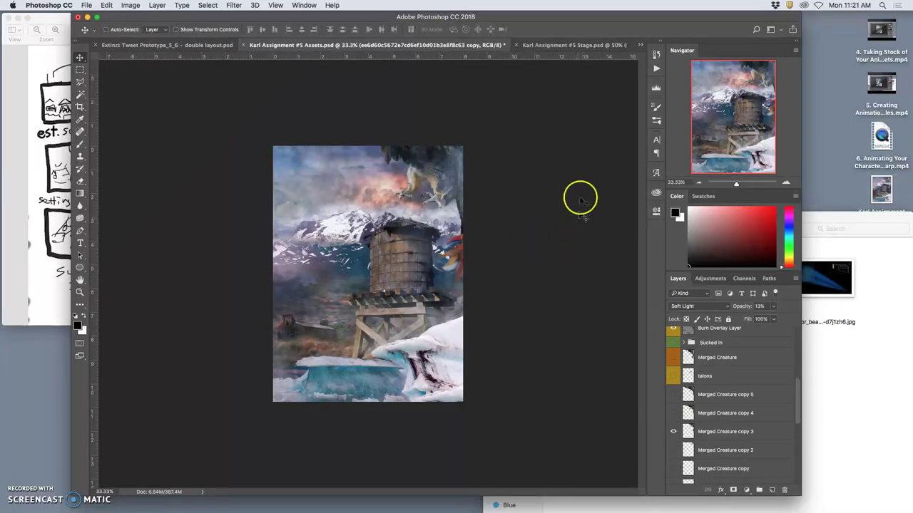
pyautogui.scroll(5, 759, 397)
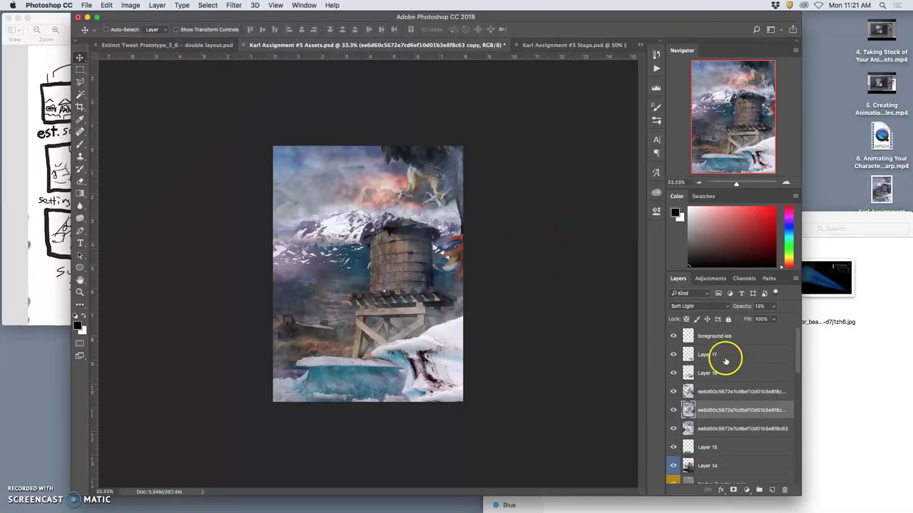
pyautogui.scroll(-10, 729, 354)
pyautogui.scroll(10, 724, 370)
# - Stamp the visible scene above foreground ice into a new layer and drag it to Stage
pyautogui.click(713, 340)
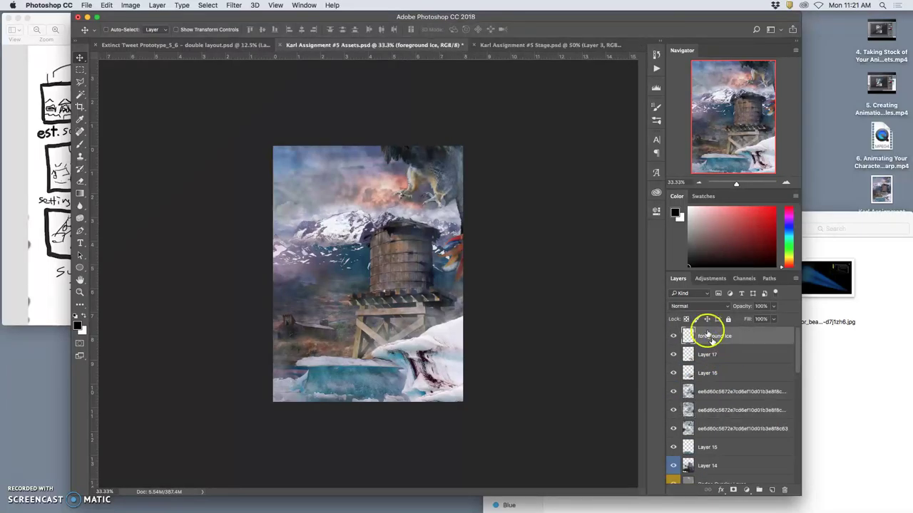
pyautogui.click(157, 5)
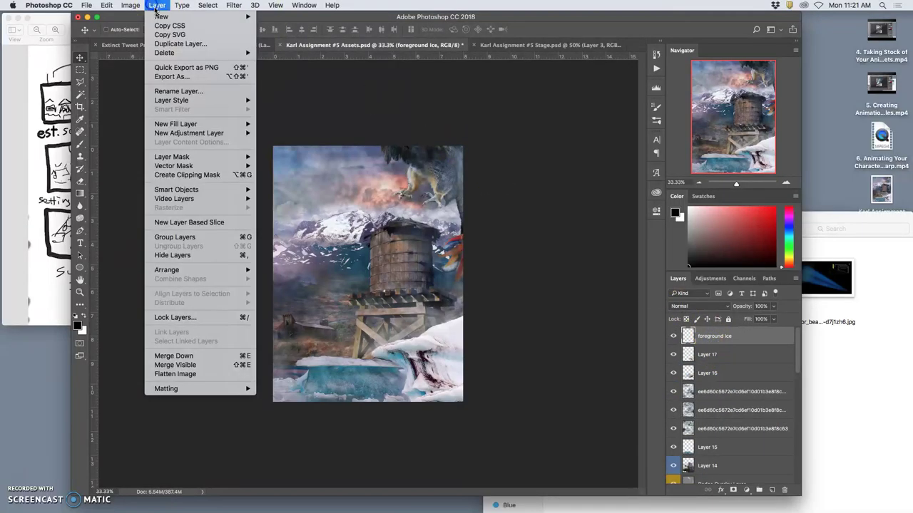
pyautogui.keyDown('alt'); pyautogui.click(223, 365); pyautogui.keyUp('alt')
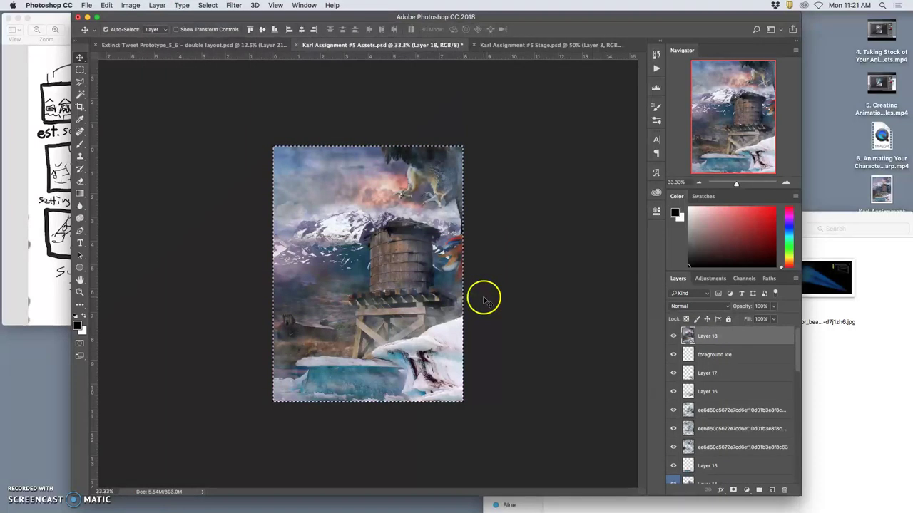
pyautogui.moveTo(484, 299); pyautogui.dragTo(520, 193)
# - Compare the new Layer 4 against Layer 3 by hiding and reshowing both
pyautogui.click(673, 337)
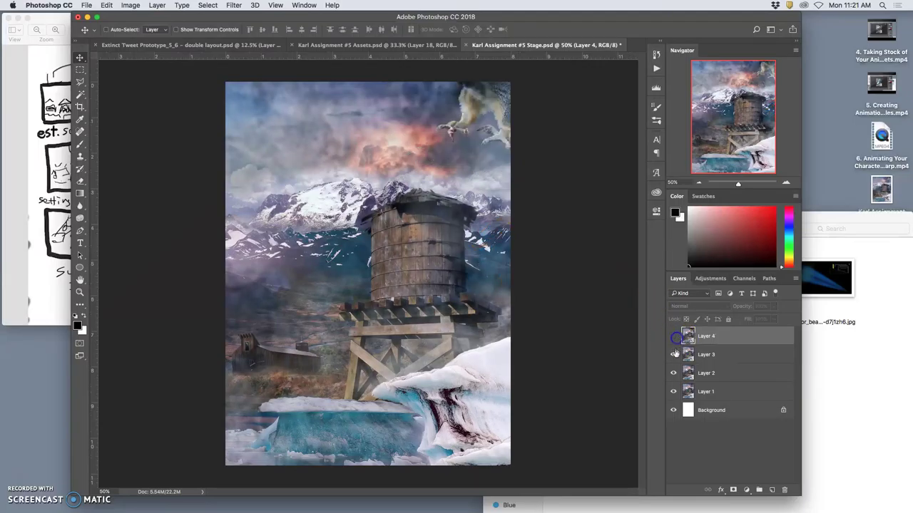
pyautogui.click(674, 354)
pyautogui.click(673, 355)
pyautogui.click(673, 337)
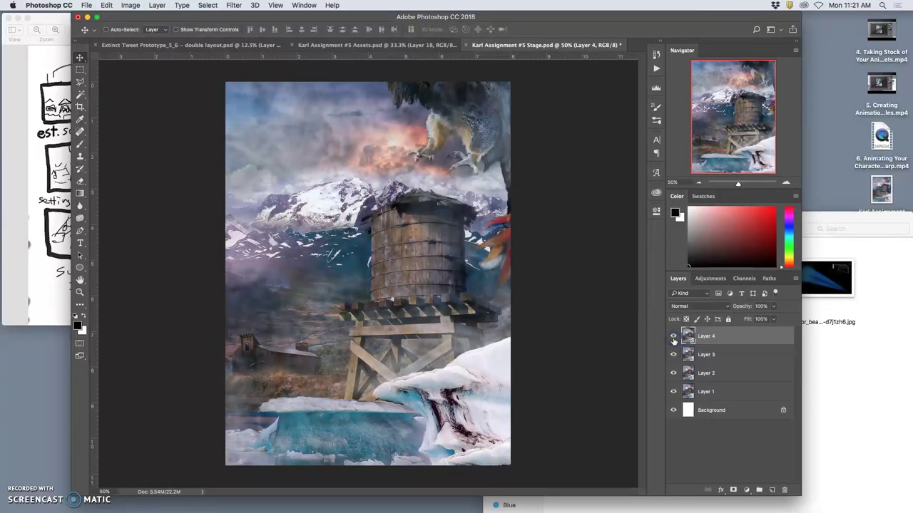
# - Check the storyboard sketch, then return to the Assets document in Photoshop
pyautogui.click(45, 198)
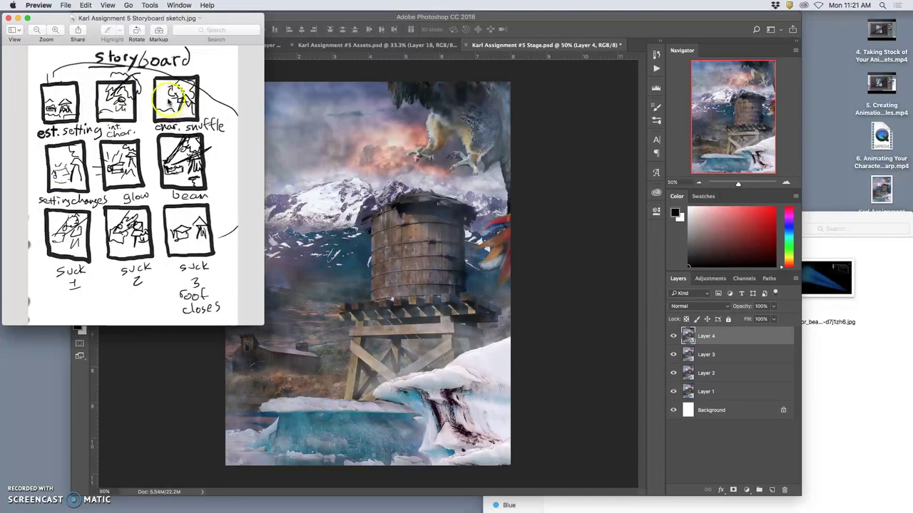
pyautogui.click(590, 240)
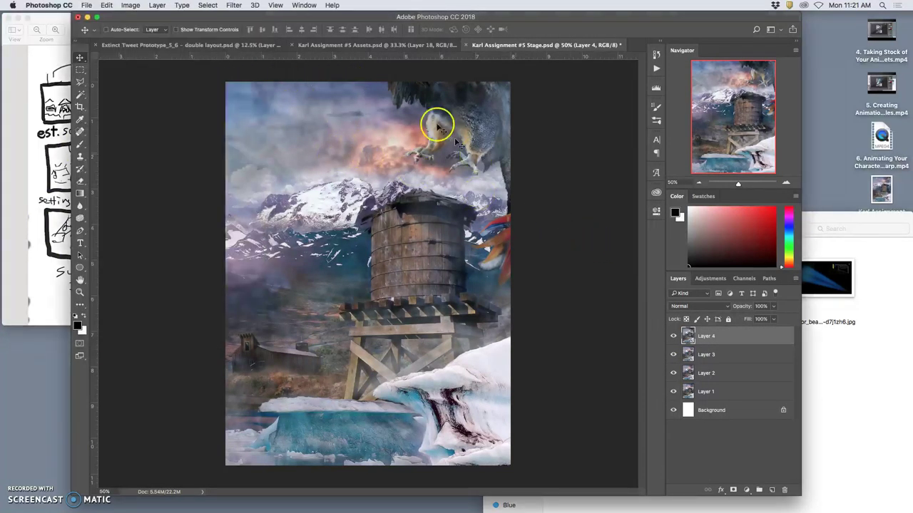
pyautogui.click(369, 47)
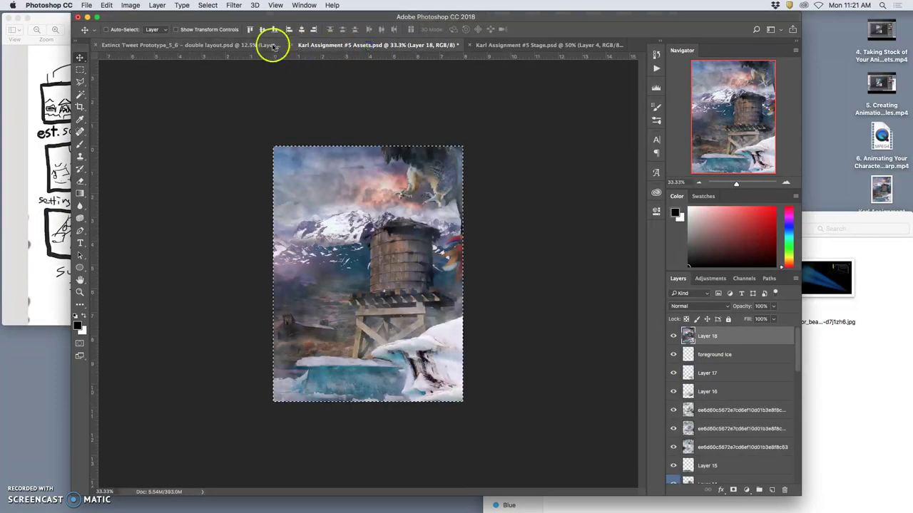
# - Deselect and delete the merged Layer 18 in Assets, making Layer 17 active
pyautogui.click(509, 47)
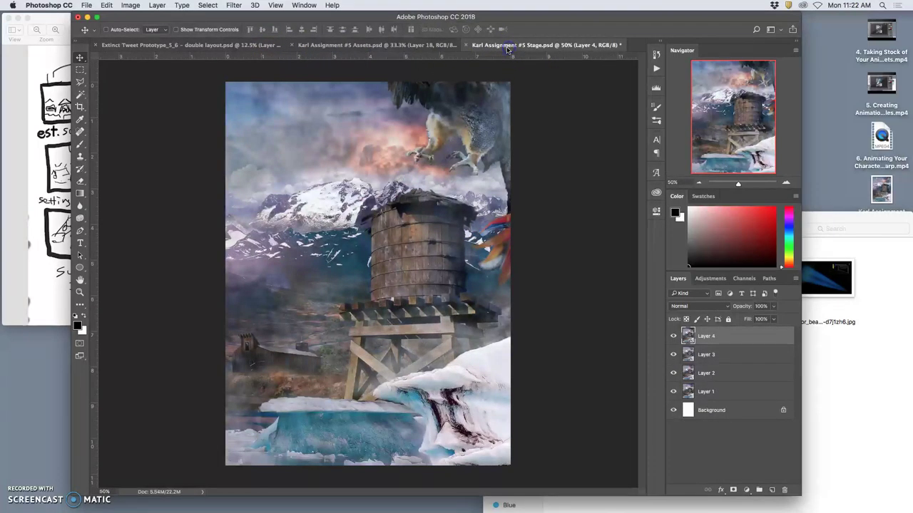
pyautogui.click(395, 47)
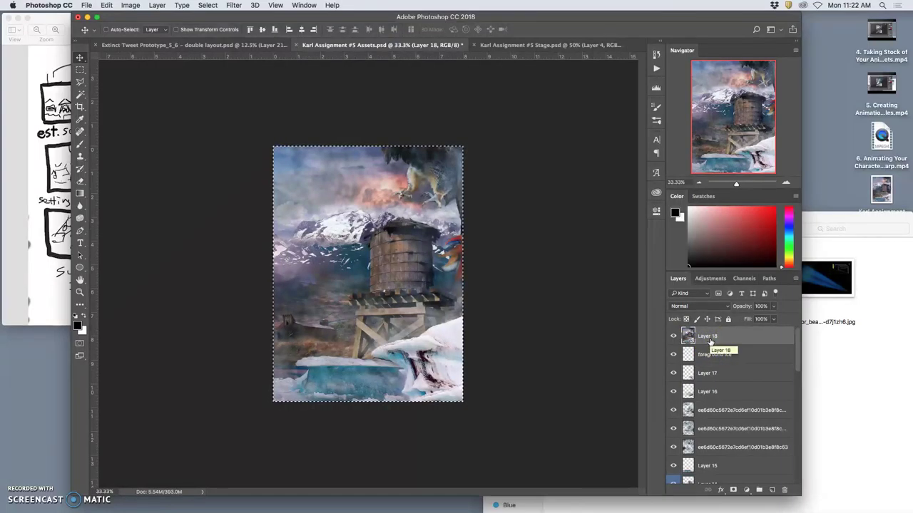
pyautogui.press('super')
pyautogui.press('super+d')
pyautogui.press('BackSpace')
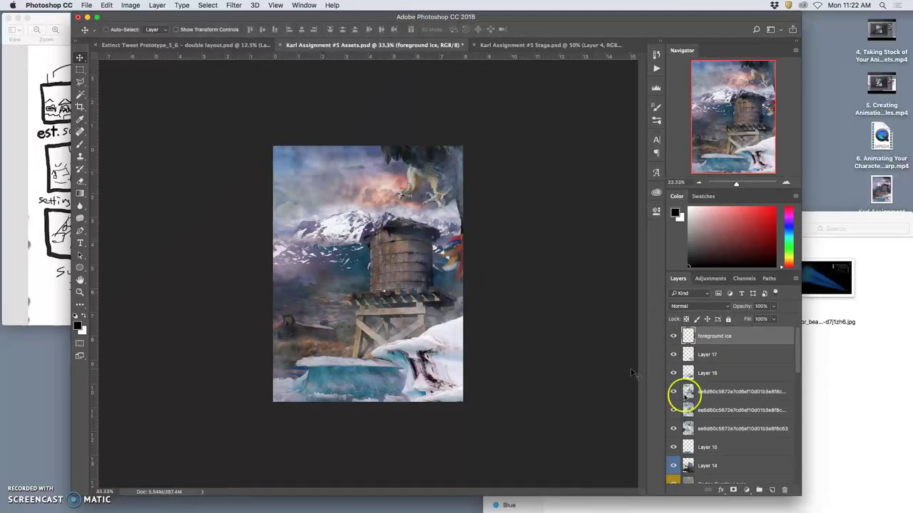
pyautogui.click(725, 356)
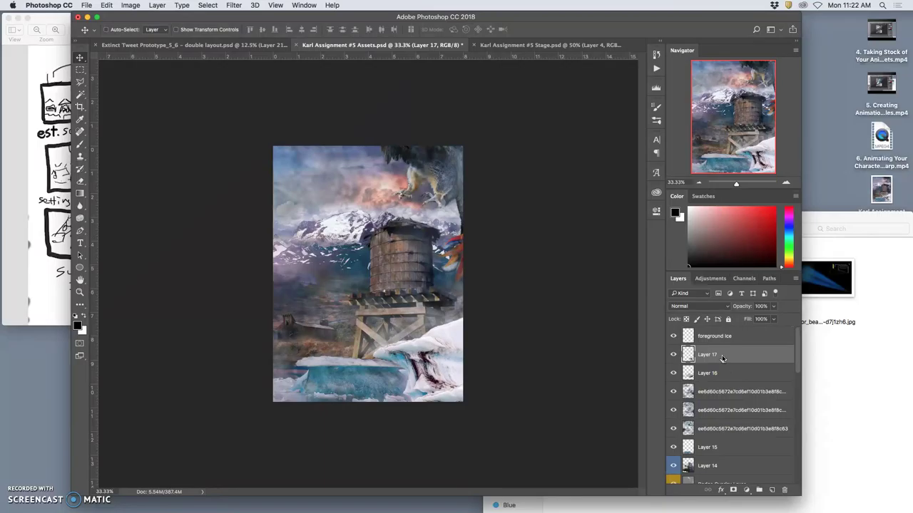
# - Retune the long-named overlay layers' opacities, second to 20% and third to 54%
pyautogui.click(710, 392)
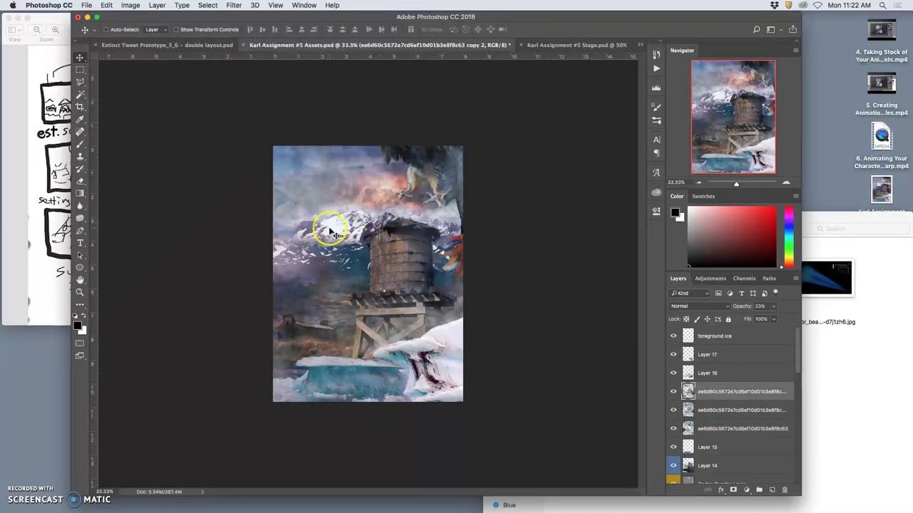
pyautogui.click(774, 307)
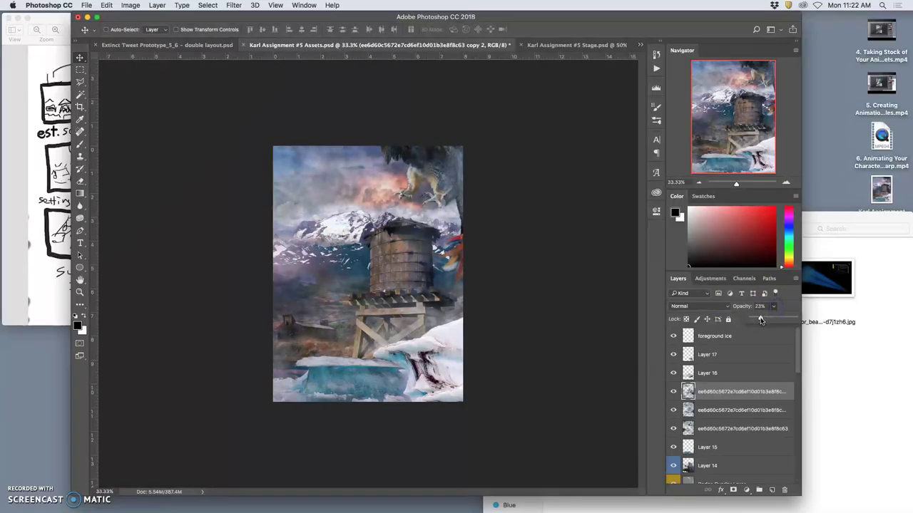
pyautogui.click(734, 410)
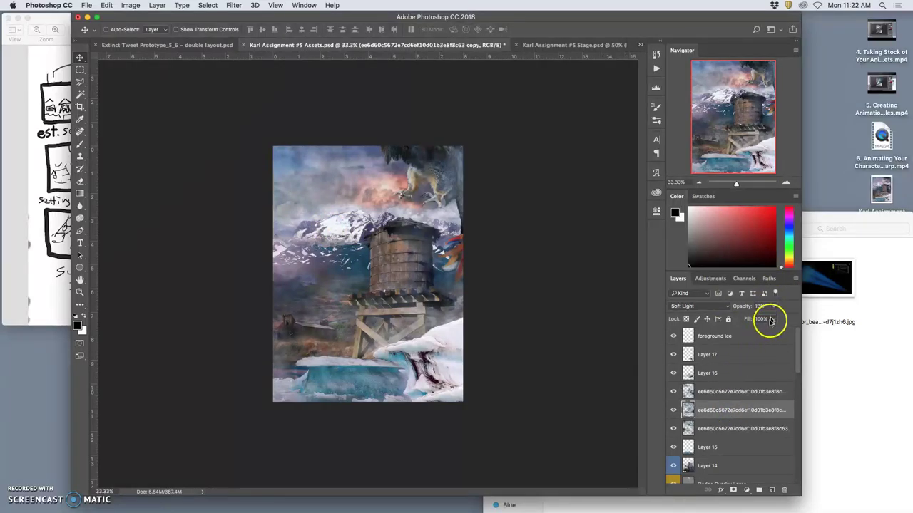
pyautogui.click(773, 307)
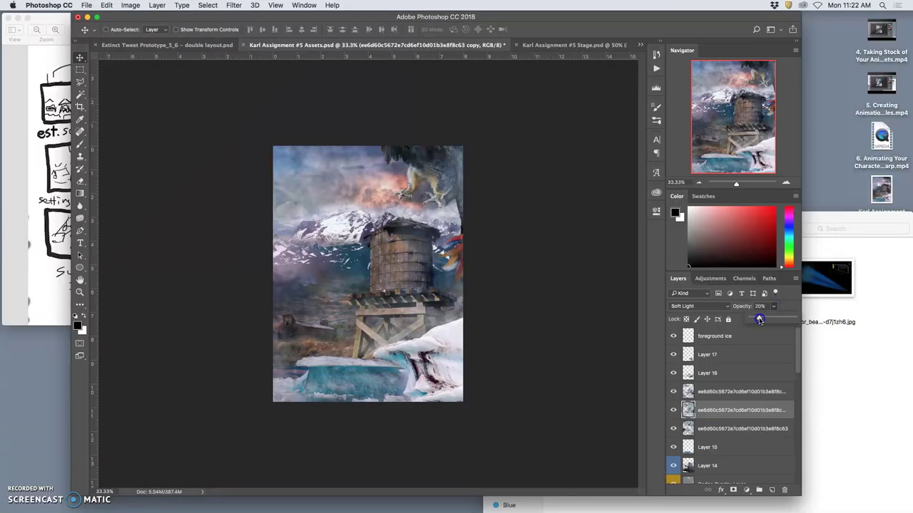
pyautogui.click(734, 429)
pyautogui.click(774, 307)
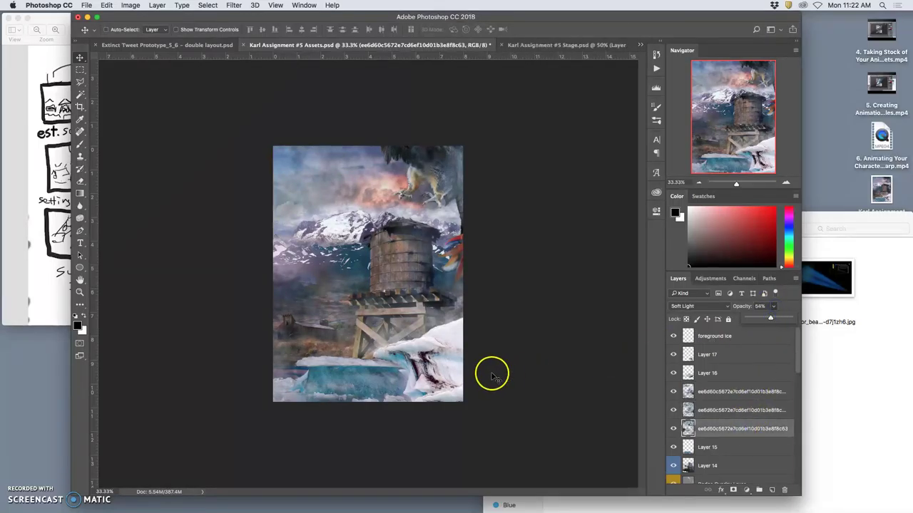
# - Warp the second overlay layer, bending its lower part down and to the left
pyautogui.click(703, 411)
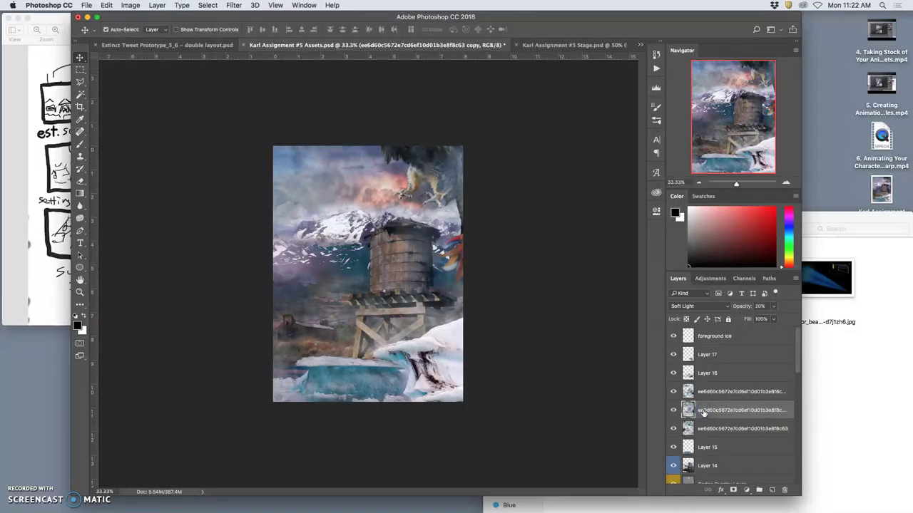
pyautogui.click(702, 412)
pyautogui.press('super+t')
pyautogui.rightClick(402, 279)
pyautogui.click(421, 338)
pyautogui.moveTo(349, 357); pyautogui.dragTo(298, 370)
pyautogui.doubleClick(360, 363)
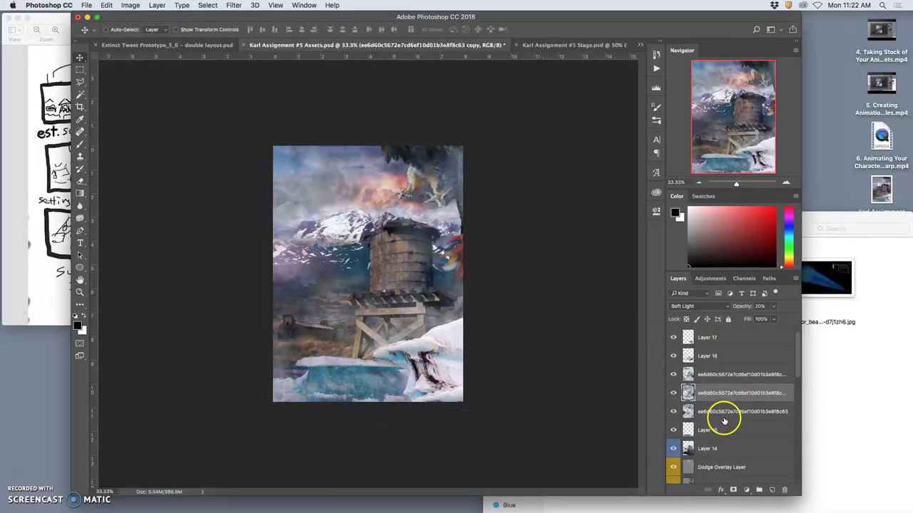
# - Check Layer 15's effect by toggling its visibility, then make it the active layer
pyautogui.scroll(-2, 720, 421)
pyautogui.click(674, 421)
pyautogui.click(674, 421)
pyautogui.click(707, 421)
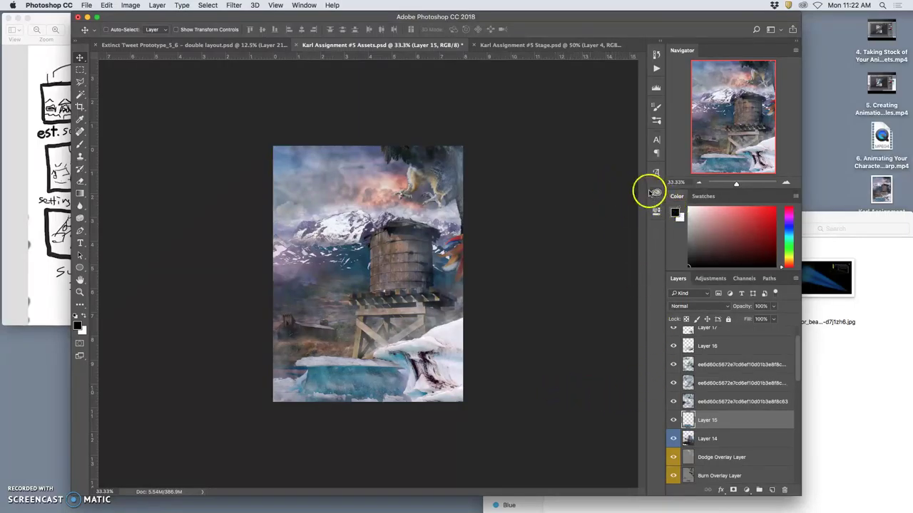
# - Show the Merged Creature copy 4 frame and hide copy 3
pyautogui.scroll(2, 751, 376)
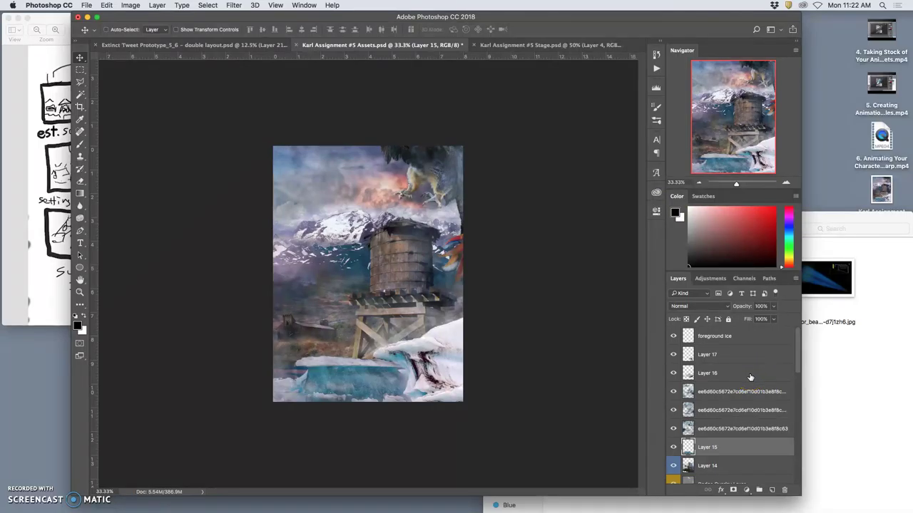
pyautogui.scroll(-6, 756, 374)
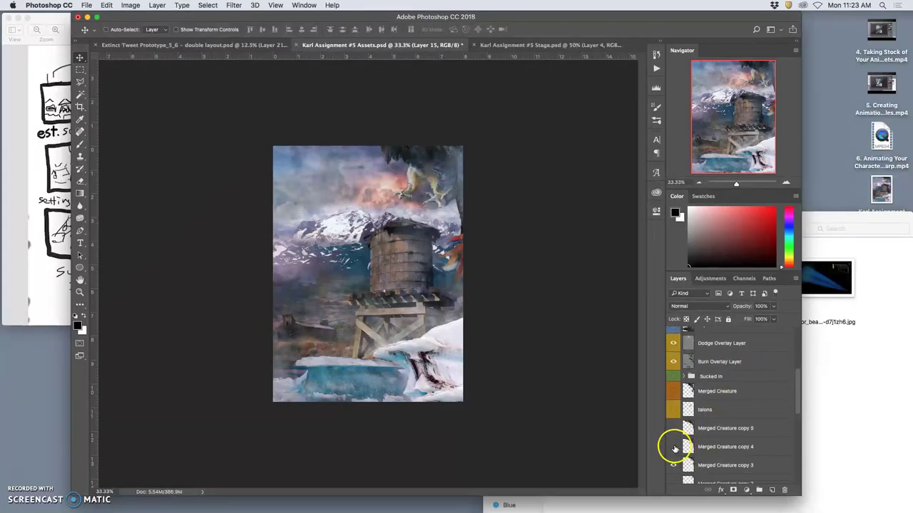
pyautogui.click(673, 446)
pyautogui.click(673, 465)
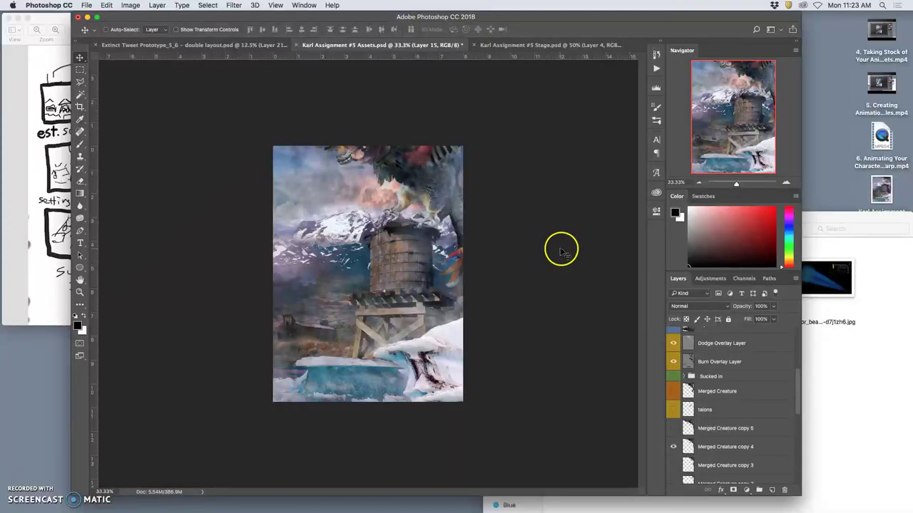
pyautogui.scroll(5, 709, 349)
# - Stamp all visible layers above foreground ice into a new Layer 18 and select the whole canvas
pyautogui.click(707, 340)
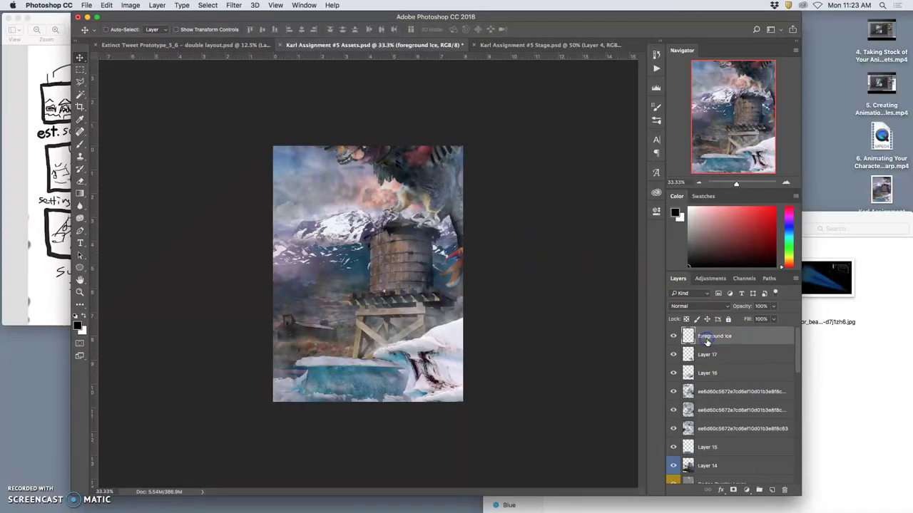
pyautogui.click(157, 5)
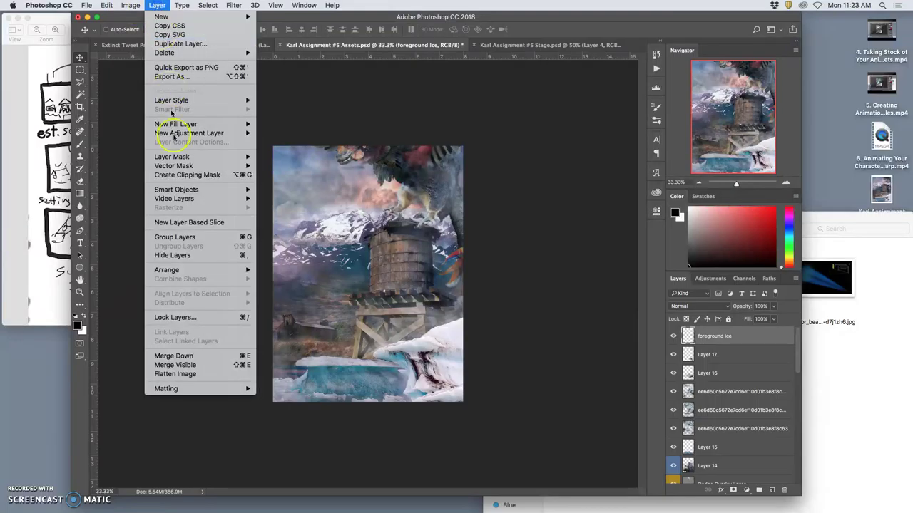
pyautogui.keyDown('alt'); pyautogui.click(178, 361); pyautogui.keyUp('alt')
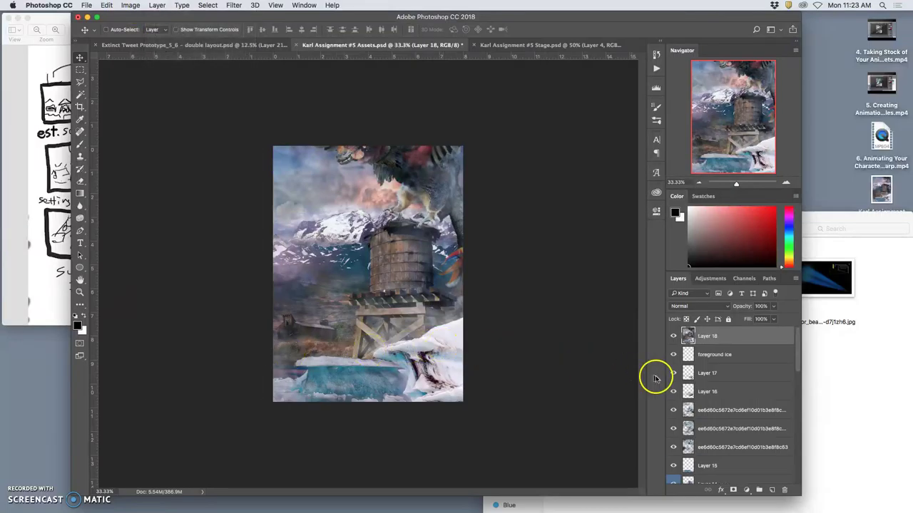
pyautogui.press('super+a')
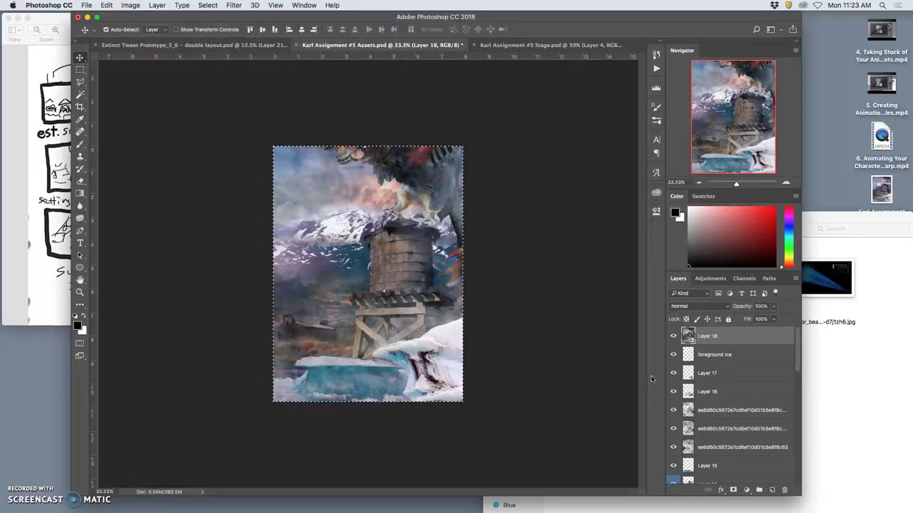
# - In the Stage document, hide Layers 5 down to 1, then reshow them to preview each frame
pyautogui.click(548, 47)
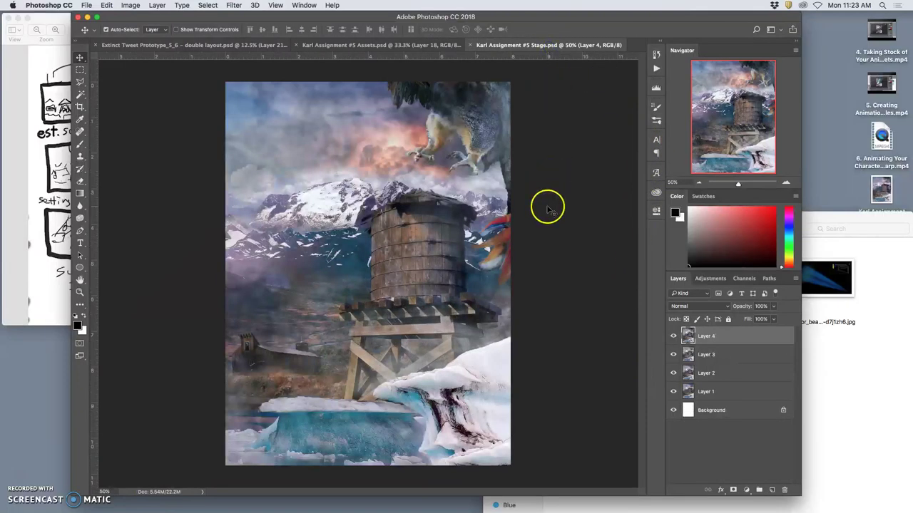
pyautogui.click(674, 337)
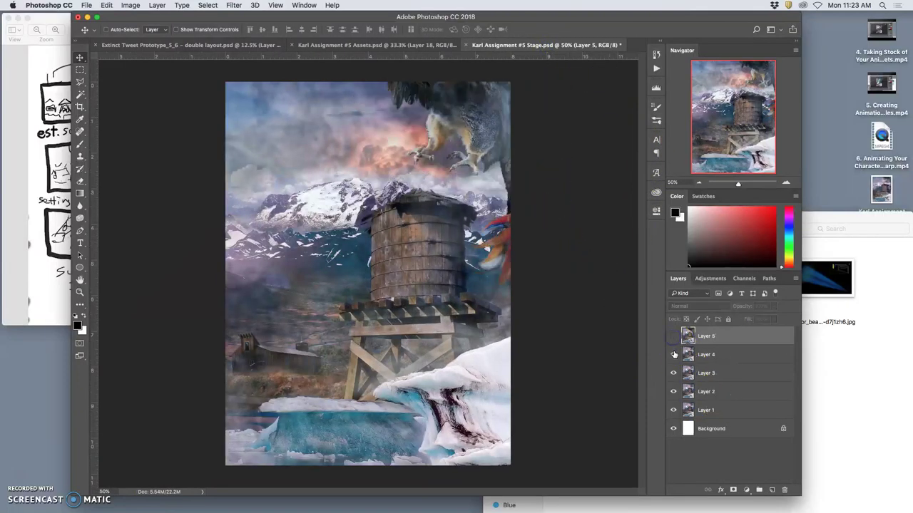
pyautogui.click(673, 354)
pyautogui.click(673, 337)
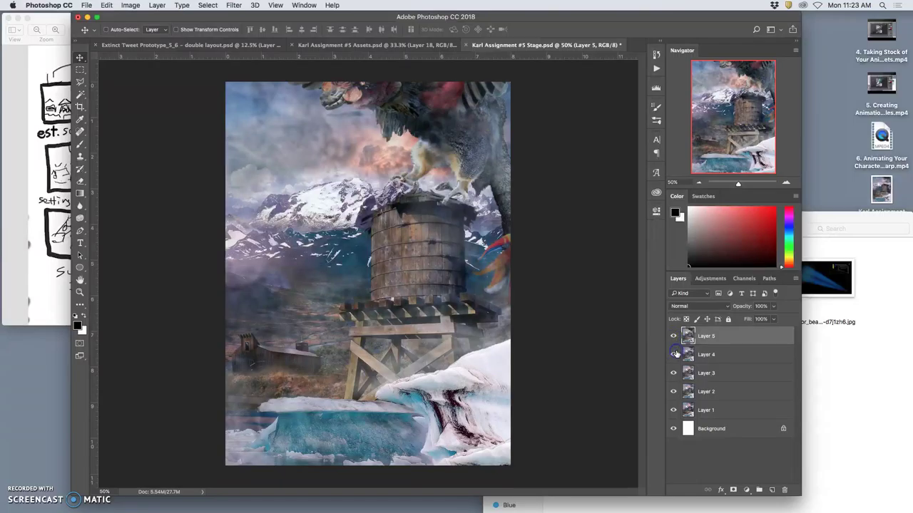
pyautogui.click(673, 337)
pyautogui.click(673, 355)
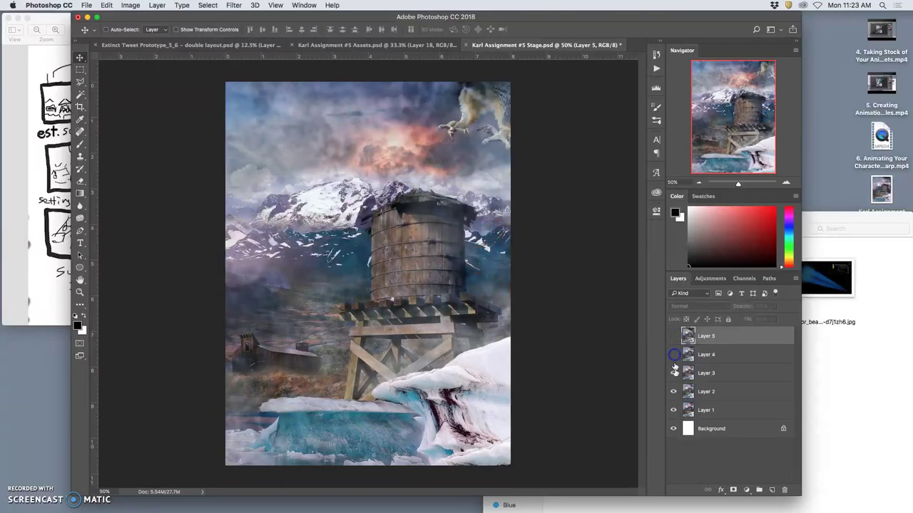
pyautogui.click(673, 373)
pyautogui.click(673, 392)
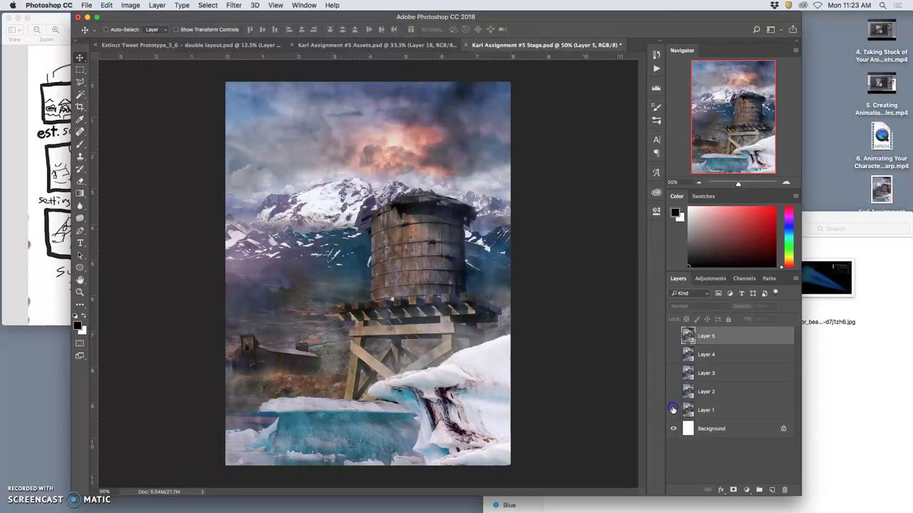
pyautogui.click(673, 410)
pyautogui.click(673, 410)
pyautogui.click(673, 392)
pyautogui.click(673, 373)
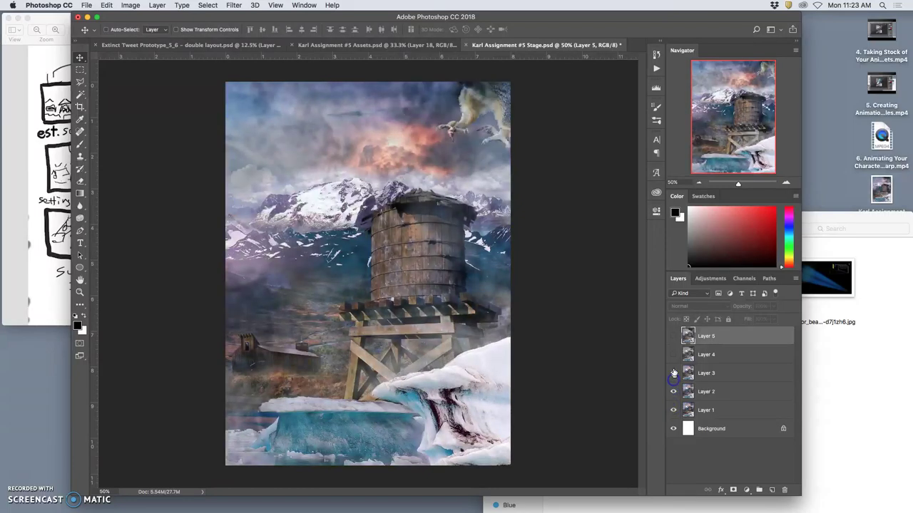
pyautogui.click(673, 354)
pyautogui.click(673, 338)
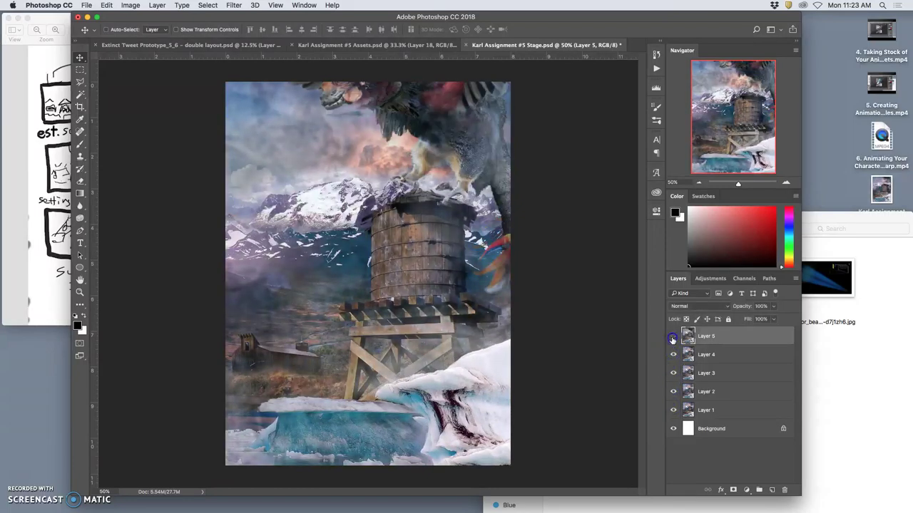
# - Step through the five frames a second time, hiding Layers 5–1 and restoring them
pyautogui.click(673, 337)
pyautogui.click(673, 354)
pyautogui.click(673, 373)
pyautogui.click(673, 392)
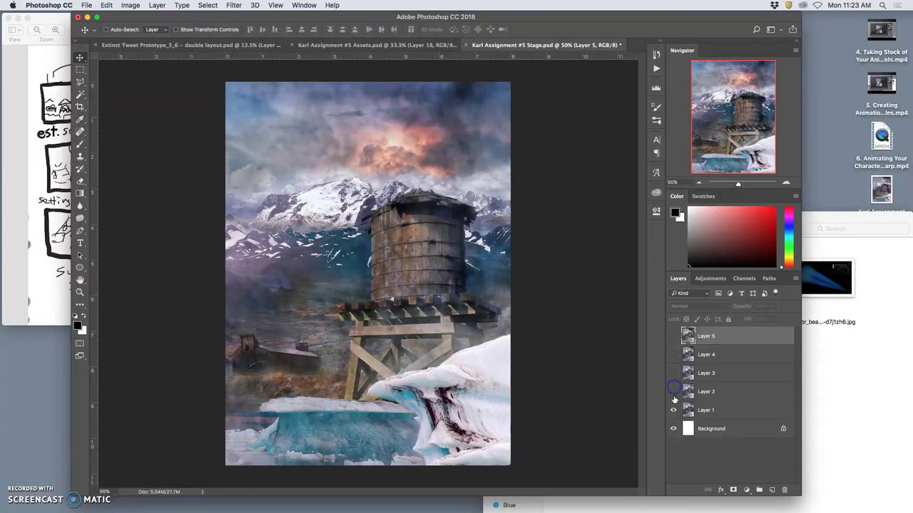
pyautogui.click(673, 410)
pyautogui.click(673, 410)
pyautogui.click(673, 391)
pyautogui.click(673, 373)
pyautogui.click(673, 354)
pyautogui.click(673, 337)
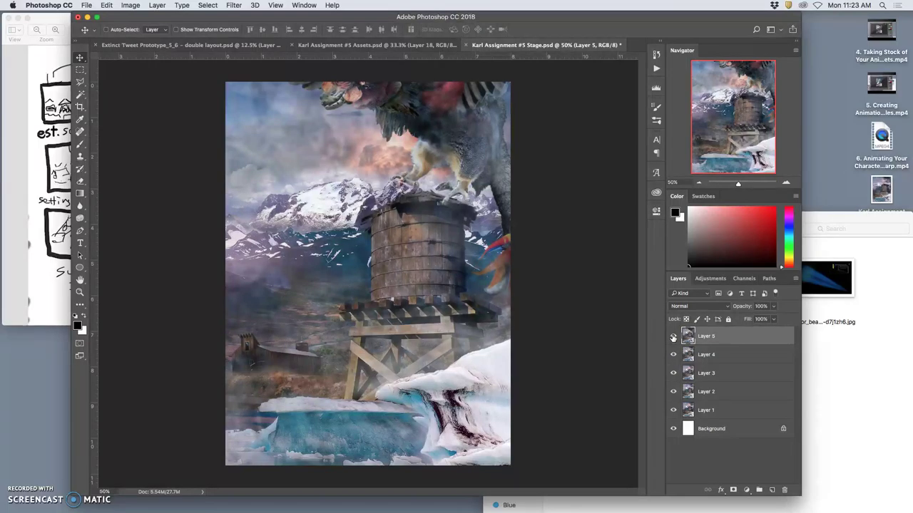
# - Check the Preview storyboard sketch, then return to Photoshop and save the Stage document
pyautogui.click(40, 150)
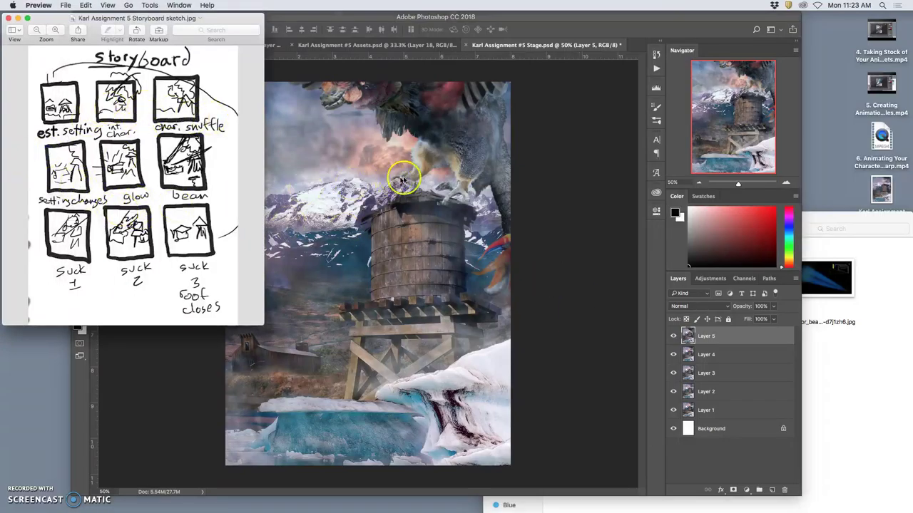
pyautogui.click(430, 179)
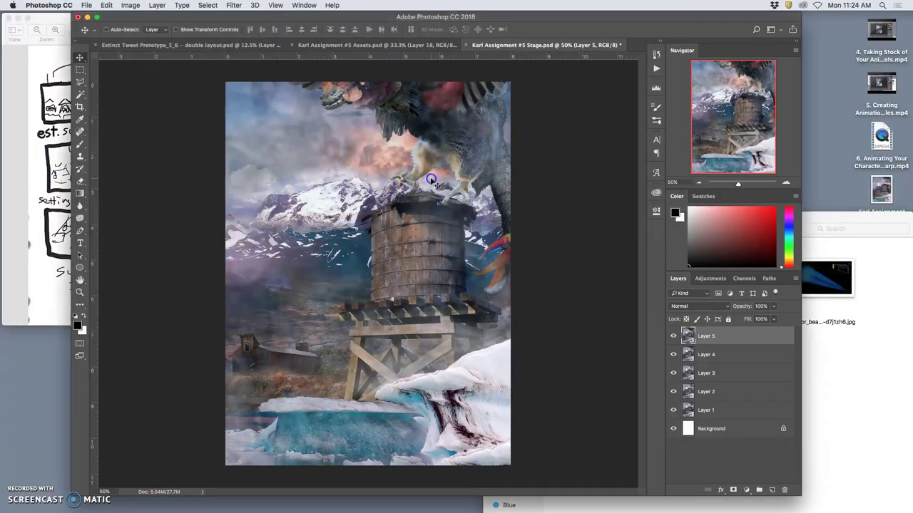
pyautogui.press('super+s')
# - In the Assets document, clear the selection and delete the old Layer 18 composite
pyautogui.click(398, 48)
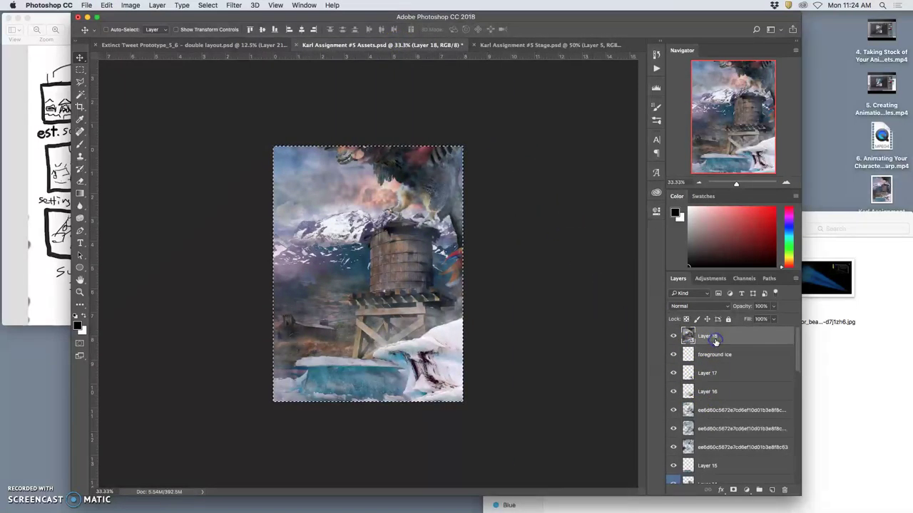
pyautogui.press('super+d')
pyautogui.press('Delete')
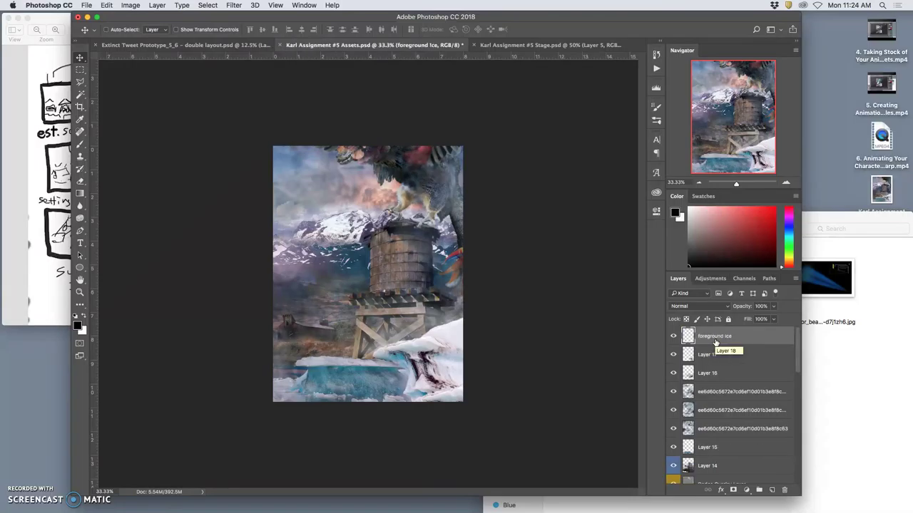
# - Inspect Layers 17, 16, foreground ice and 15, checking Layer 16's opacity
pyautogui.moveTo(716, 342)
pyautogui.mouseDown()
pyautogui.moveTo(715, 423)
pyautogui.moveTo(716, 354)
pyautogui.mouseUp()
pyautogui.click(715, 355)
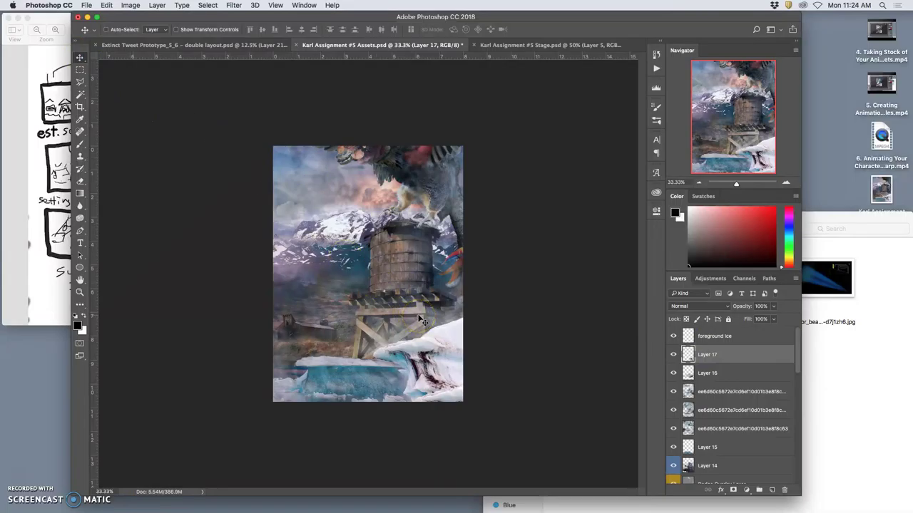
pyautogui.click(721, 381)
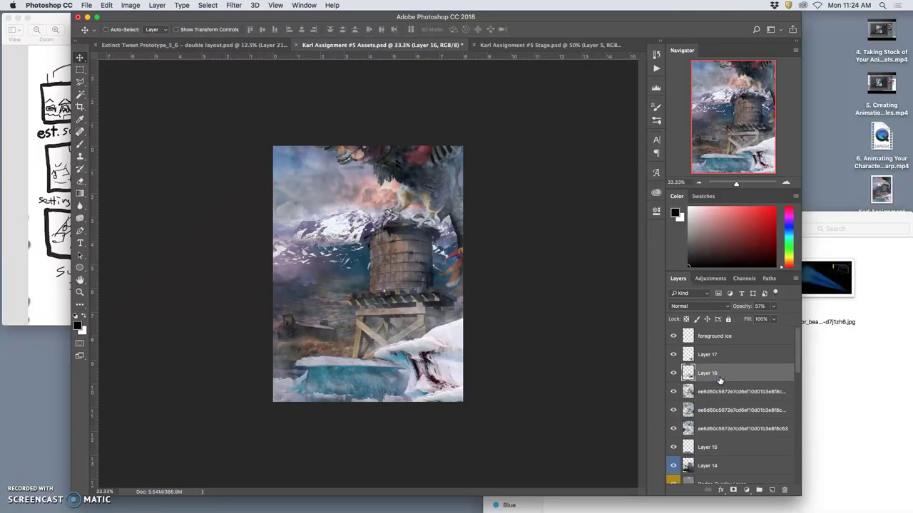
pyautogui.click(718, 336)
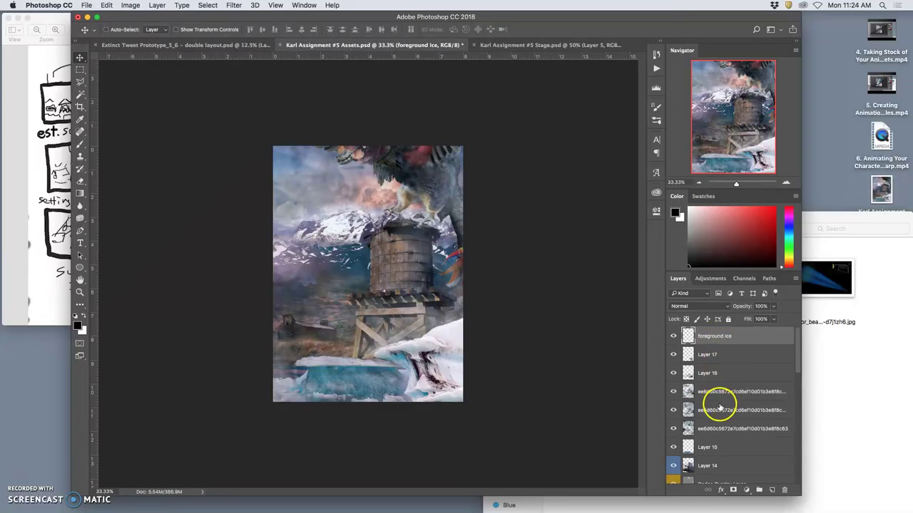
pyautogui.click(708, 376)
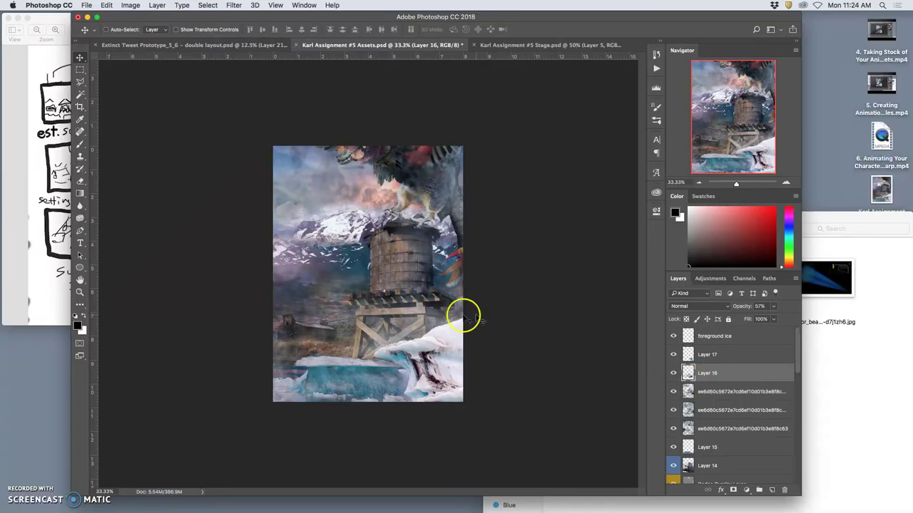
pyautogui.scroll(-2, 725, 421)
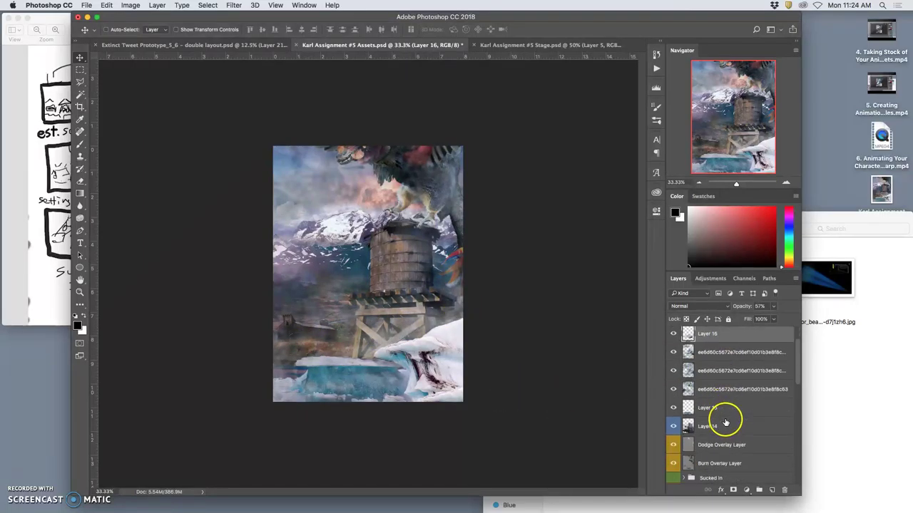
pyautogui.click(718, 411)
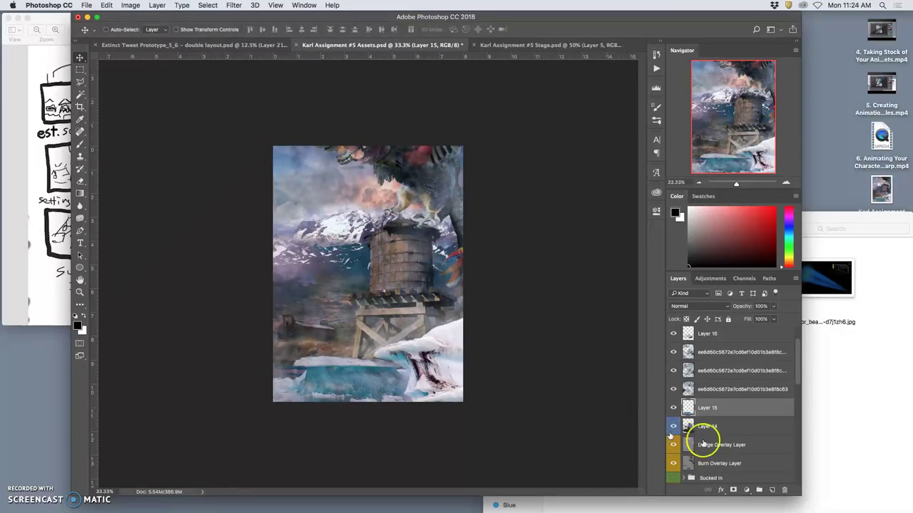
pyautogui.scroll(-5, 707, 442)
# - Show Merged Creature copy 5, hide copy 4, and test the talons layer, leaving it hidden
pyautogui.click(673, 433)
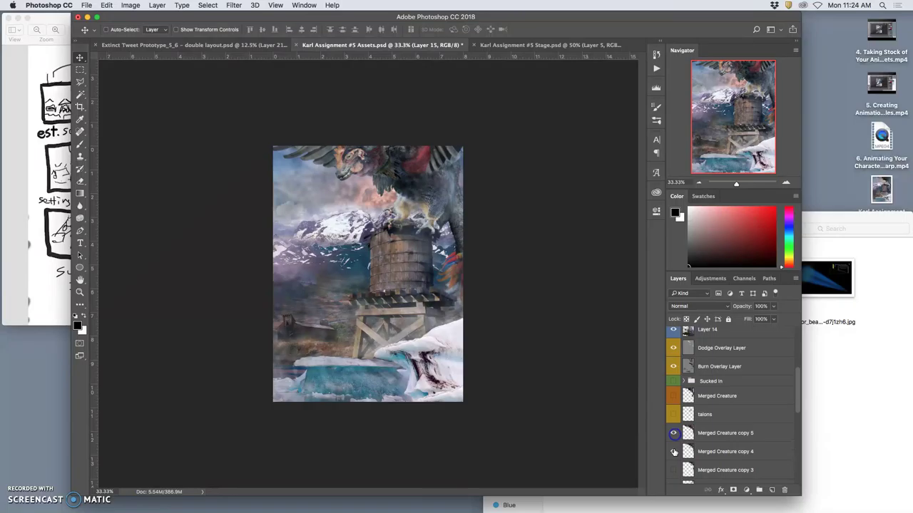
pyautogui.click(674, 452)
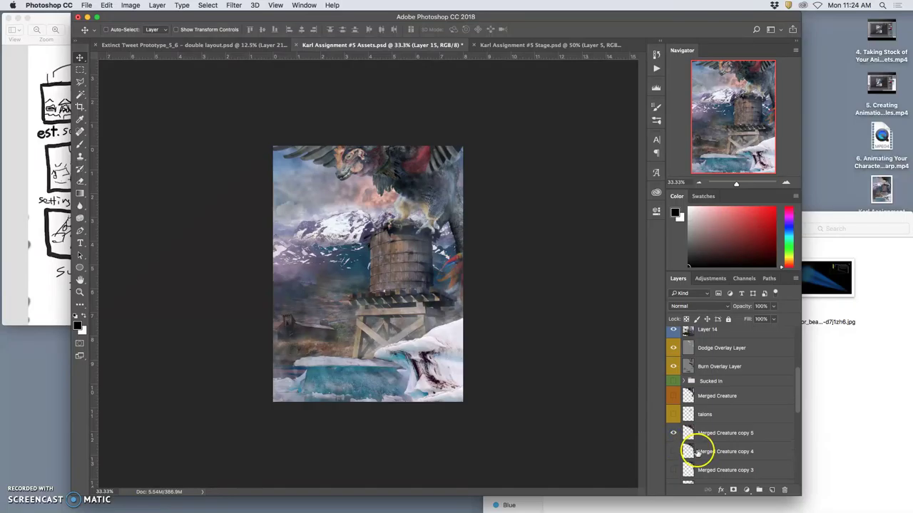
pyautogui.click(674, 414)
pyautogui.click(674, 415)
pyautogui.click(674, 415)
pyautogui.click(674, 414)
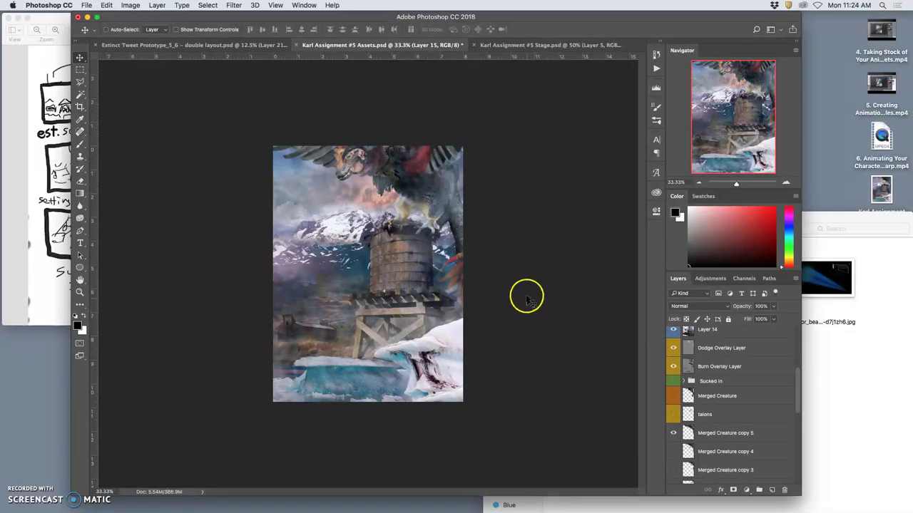
# - Lower the opacity of the top and second photo-texture overlay layers
pyautogui.scroll(1, 717, 417)
pyautogui.scroll(5, 717, 416)
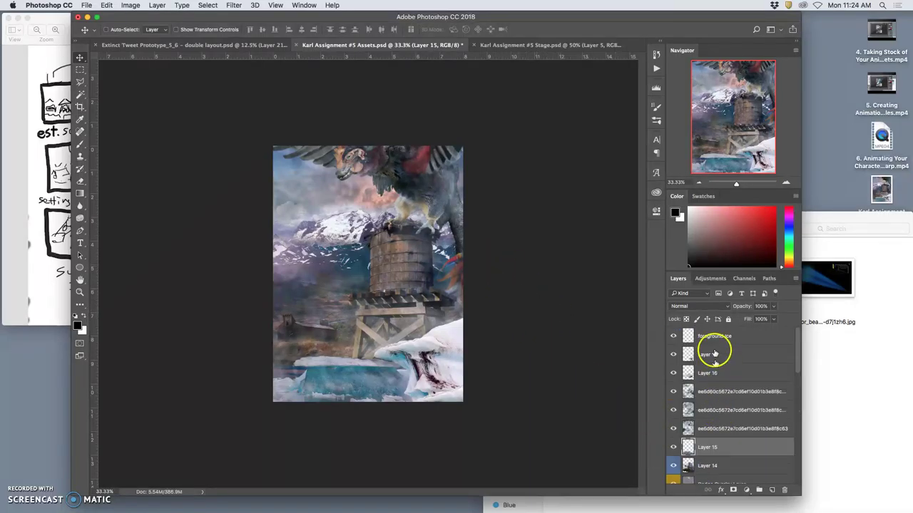
pyautogui.click(728, 392)
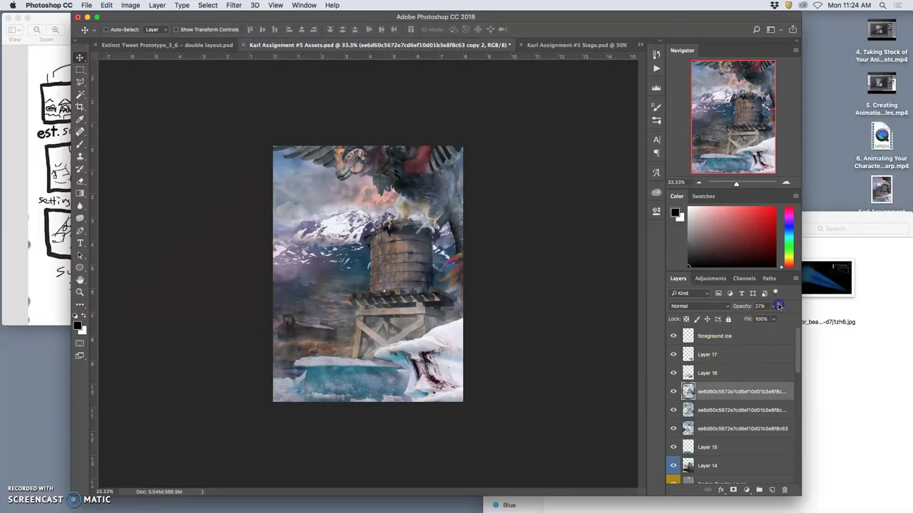
pyautogui.click(774, 307)
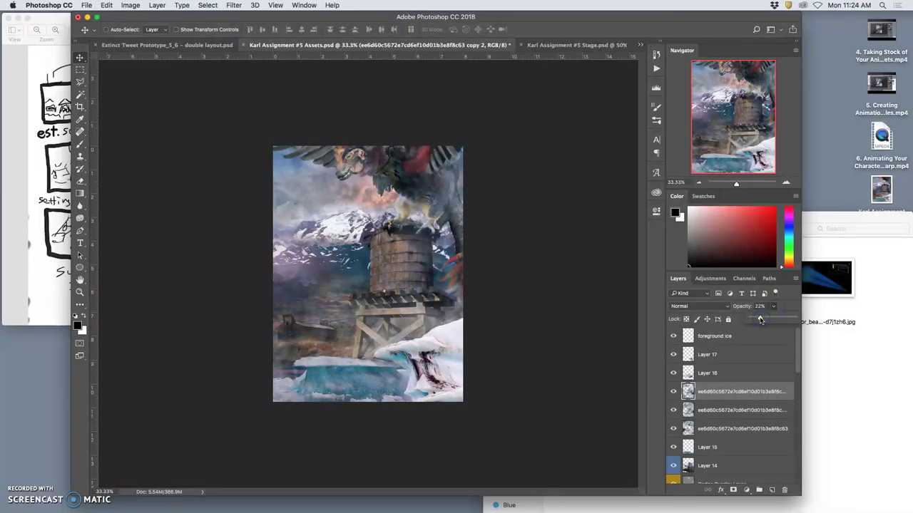
pyautogui.click(768, 348)
pyautogui.click(729, 410)
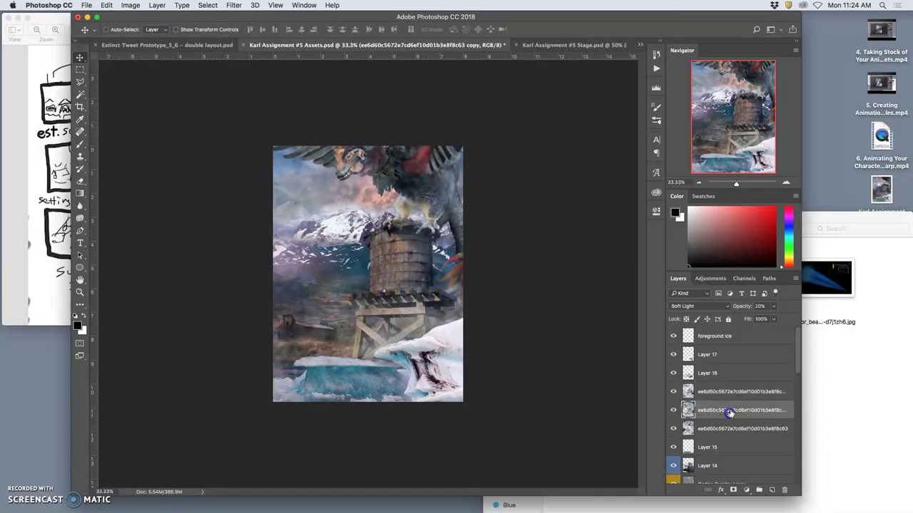
pyautogui.click(772, 312)
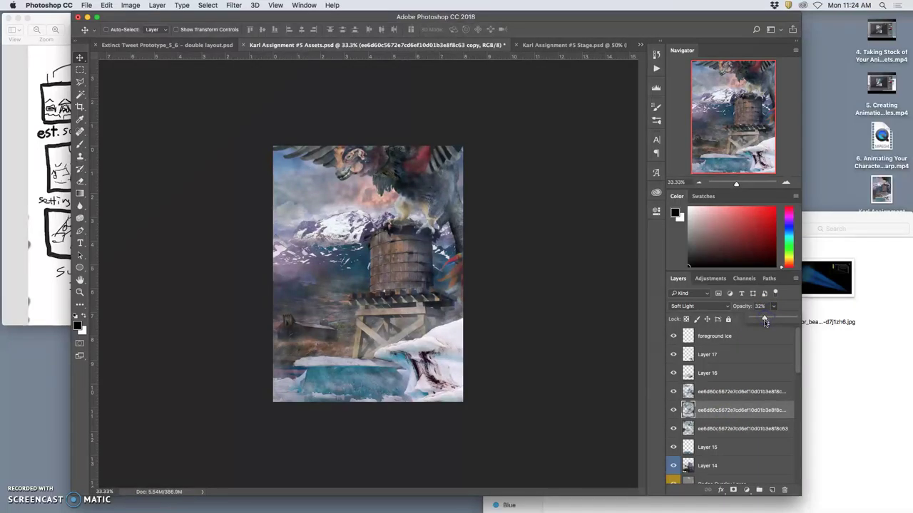
# - Set the bottom photo-texture overlay to Soft Light at 25% opacity, ready for transforming
pyautogui.click(744, 432)
pyautogui.click(774, 307)
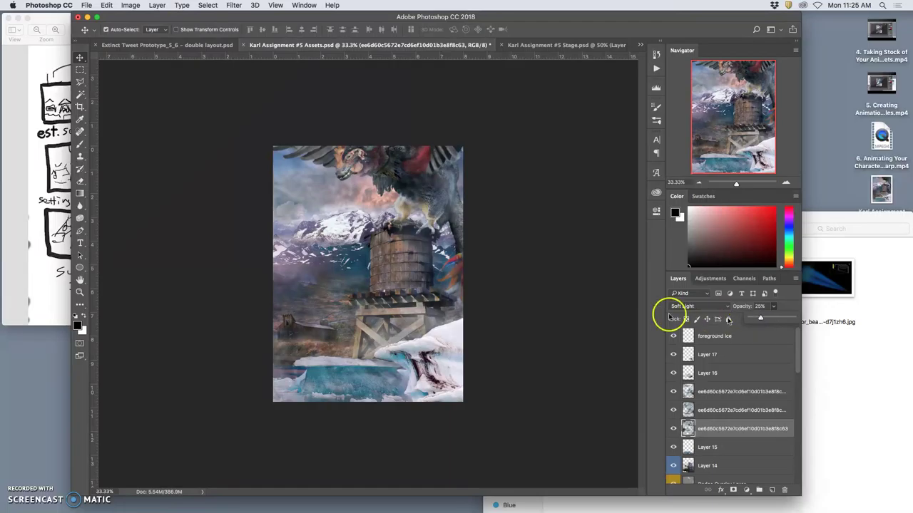
pyautogui.hotkey('ctrl', 't')
# - Warp the bottom overlay by bending its middle and lower part, then commit the warp
pyautogui.rightClick(432, 280)
pyautogui.click(449, 341)
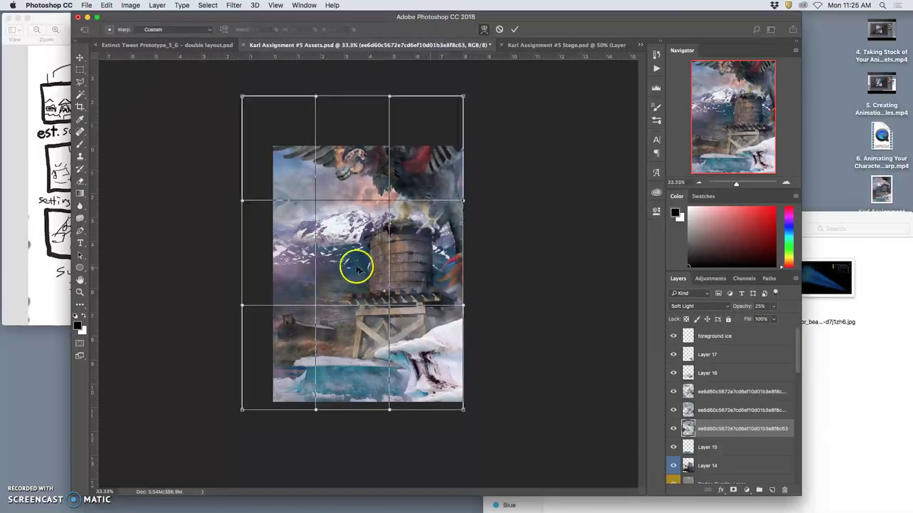
pyautogui.moveTo(354, 206); pyautogui.dragTo(355, 253)
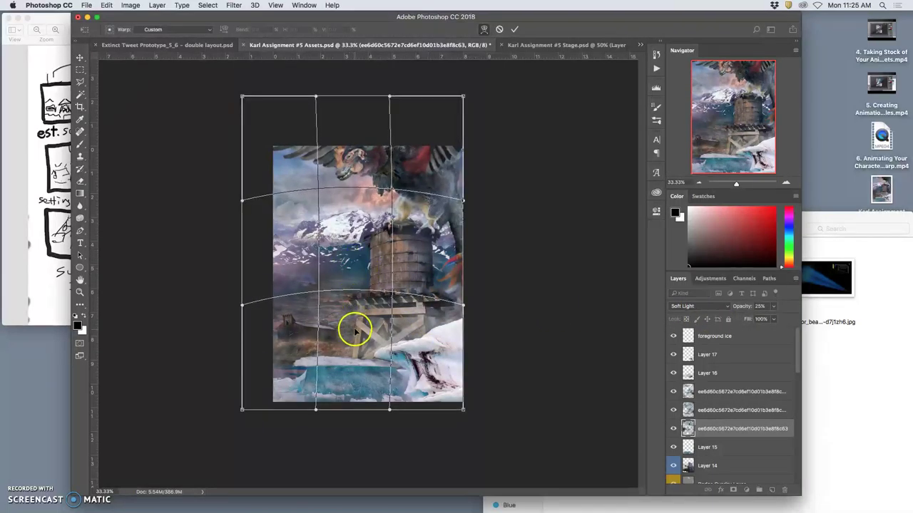
pyautogui.moveTo(355, 331); pyautogui.dragTo(356, 338)
pyautogui.doubleClick(421, 341)
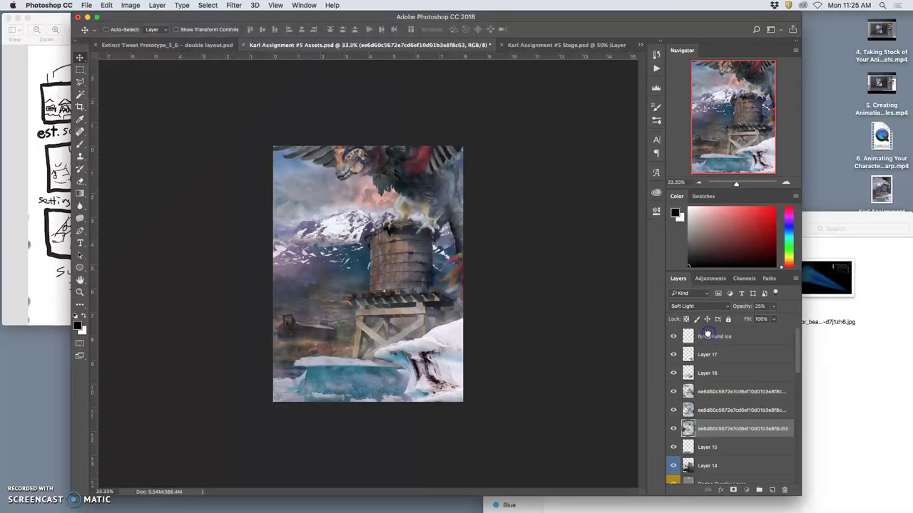
# - Merge all visible Assets layers into a new composite and bring up the Stage document
pyautogui.click(708, 336)
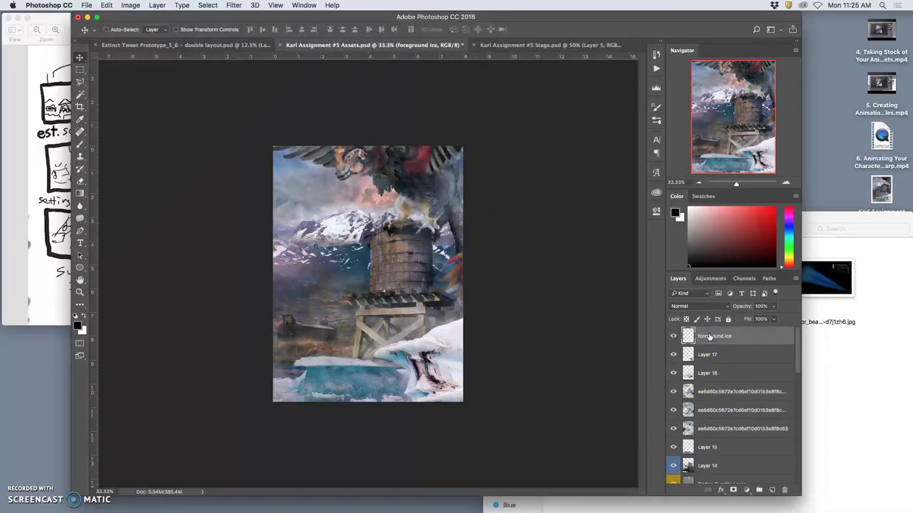
pyautogui.click(158, 6)
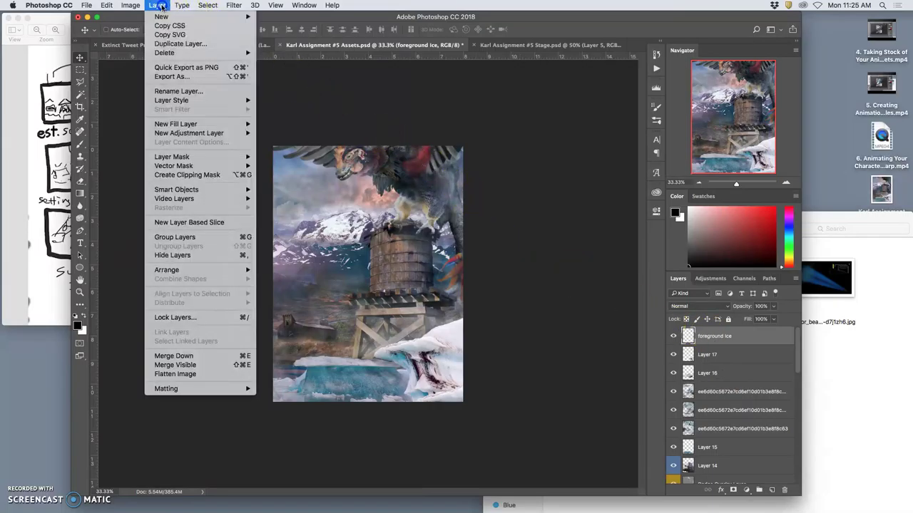
pyautogui.keyDown('alt'); pyautogui.click(174, 365); pyautogui.keyUp('alt')
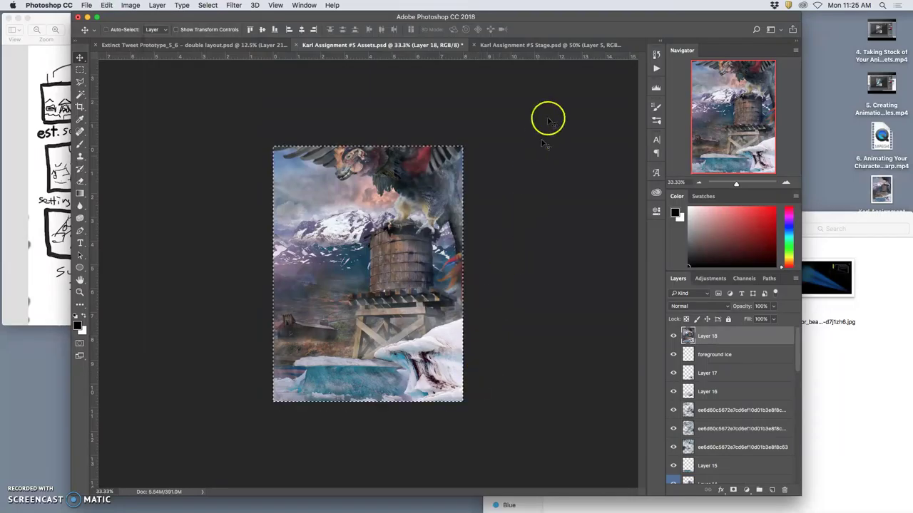
pyautogui.click(544, 44)
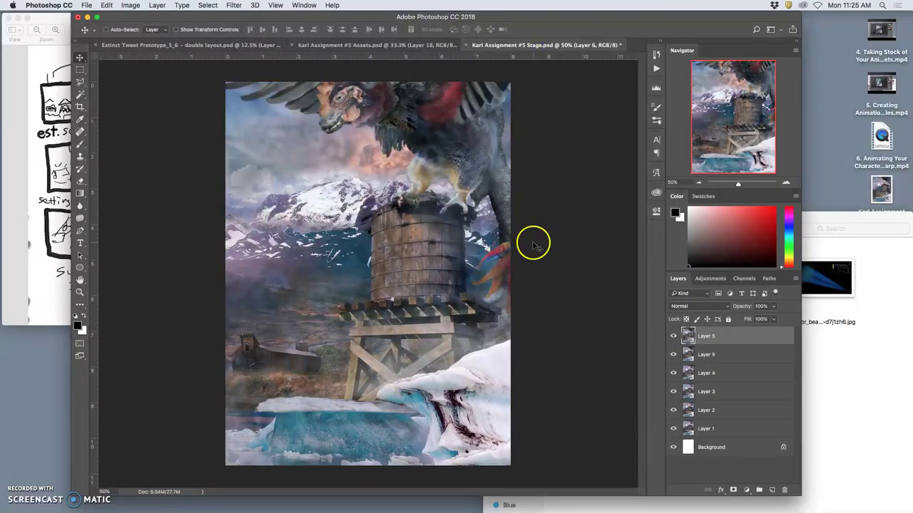
# - Flip Layer 6 off and on repeatedly to compare with Layer 5, then delete Layer 6
pyautogui.click(672, 336)
pyautogui.click(672, 337)
pyautogui.click(672, 337)
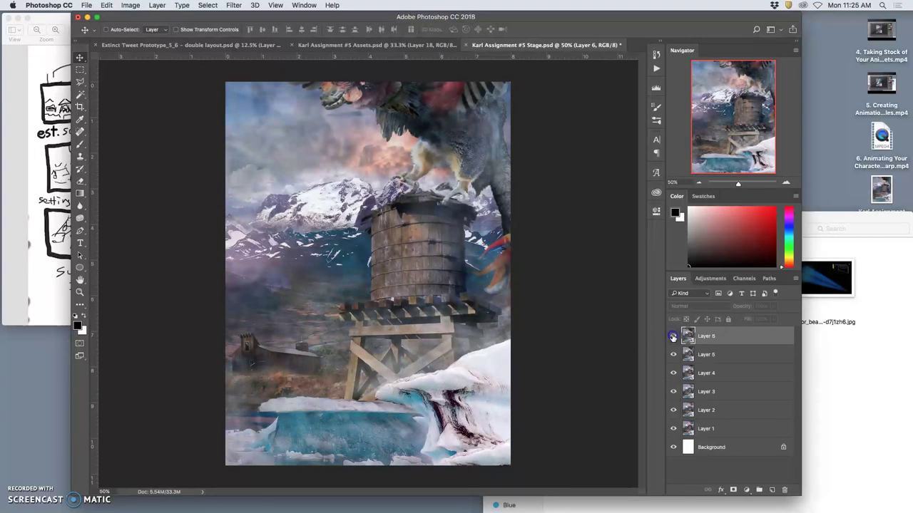
pyautogui.click(673, 337)
pyautogui.click(673, 336)
pyautogui.click(673, 336)
pyautogui.click(673, 337)
pyautogui.click(673, 337)
pyautogui.click(672, 337)
pyautogui.click(673, 337)
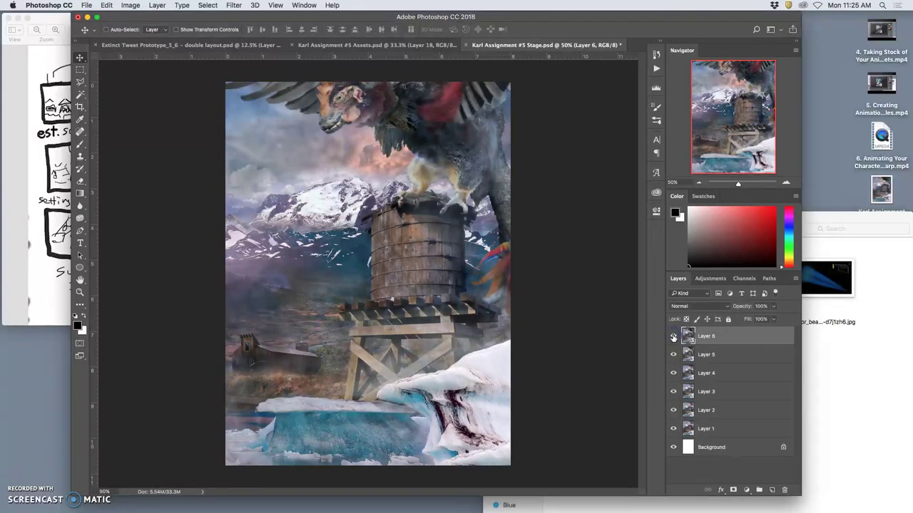
pyautogui.click(673, 336)
pyautogui.click(672, 337)
pyautogui.press('Delete')
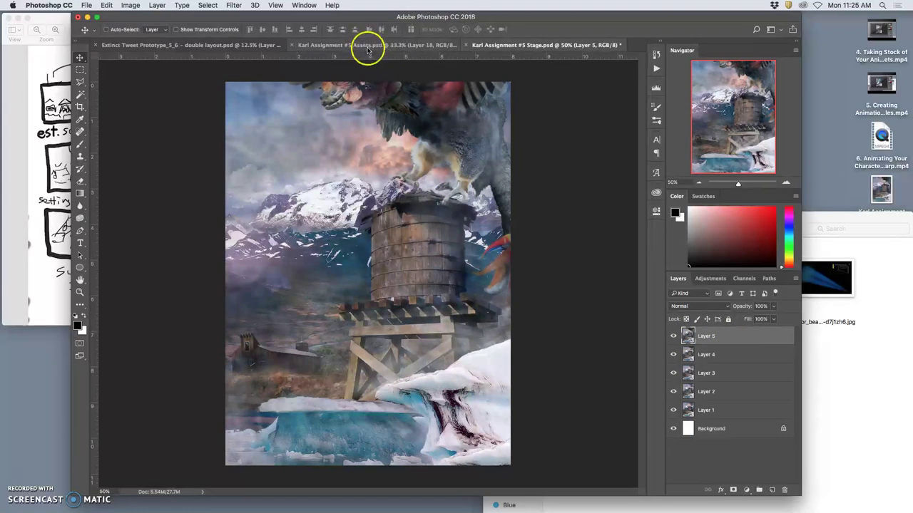
# - Back in the Assets document, deselect the canvas and prepare the Merged Creature copy 5 layer for warping
pyautogui.click(368, 44)
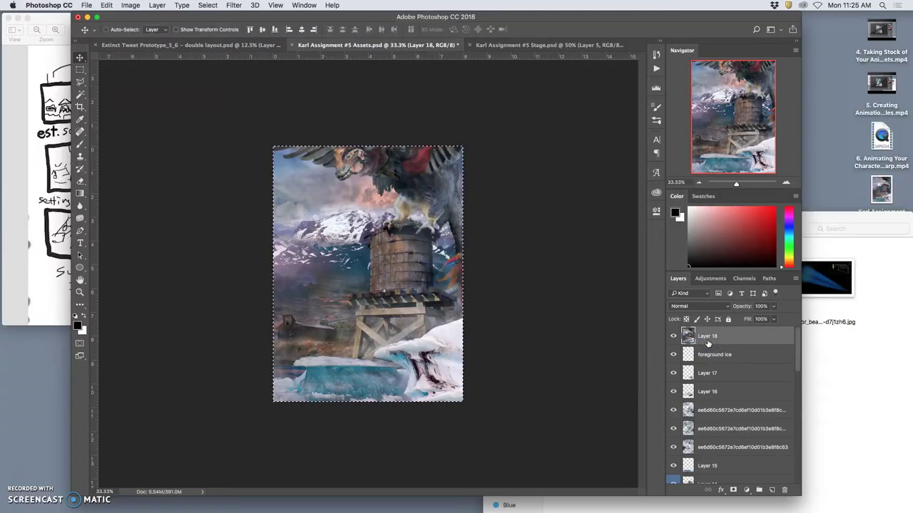
pyautogui.press('super+d')
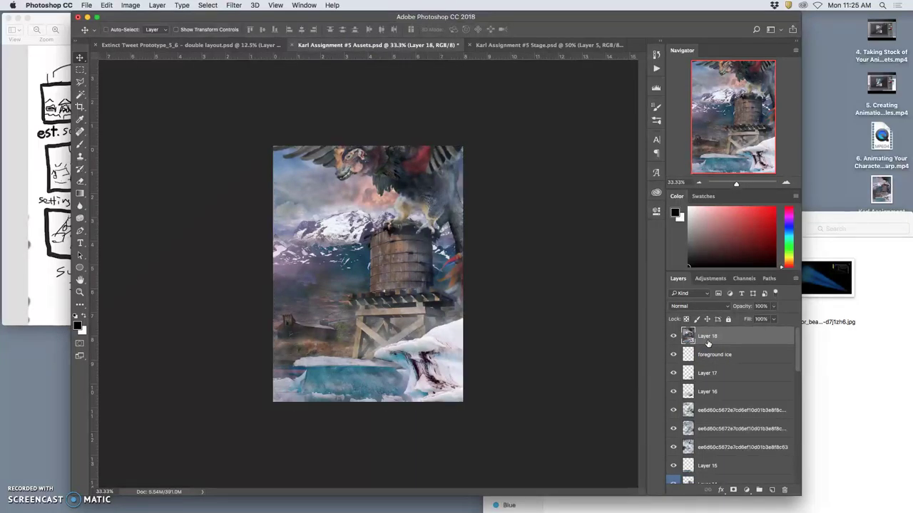
pyautogui.moveTo(707, 348); pyautogui.dragTo(724, 442)
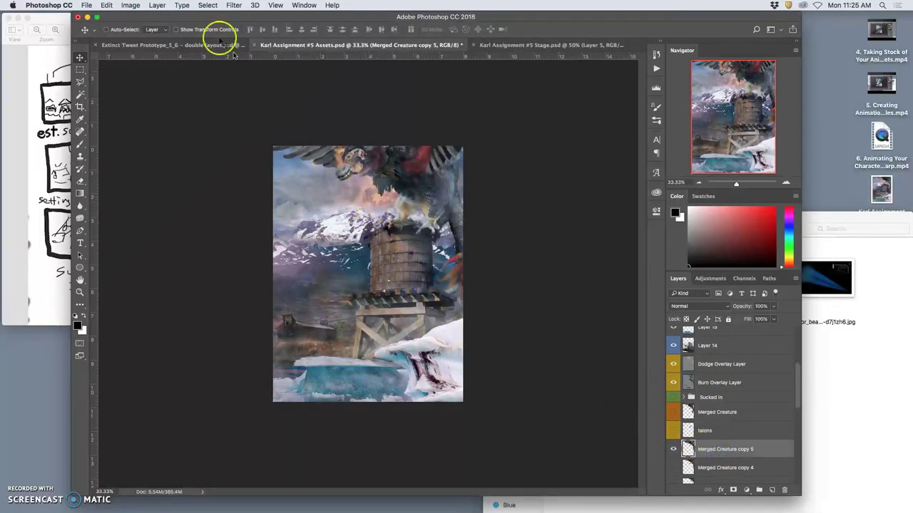
pyautogui.click(106, 5)
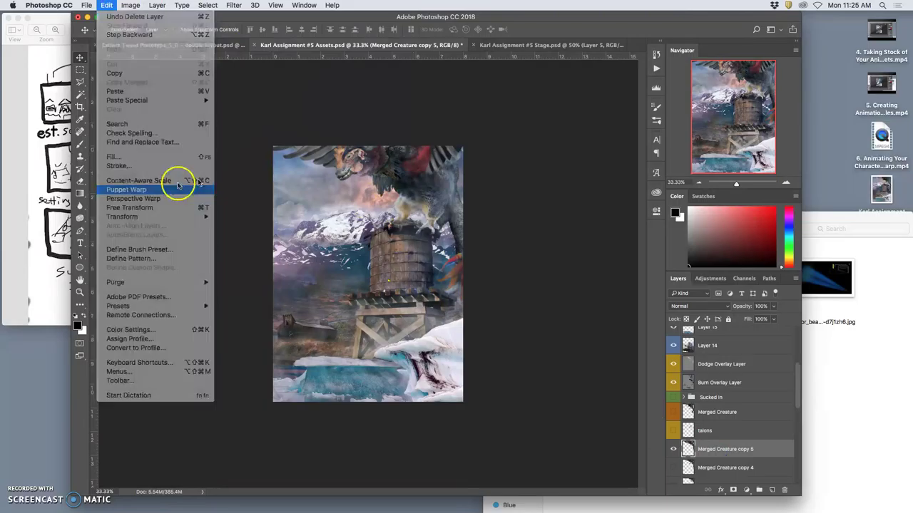
# - Start a Puppet Warp on the creature, pin its body and talons, and rotate its lower part
pyautogui.click(219, 180)
pyautogui.click(346, 171)
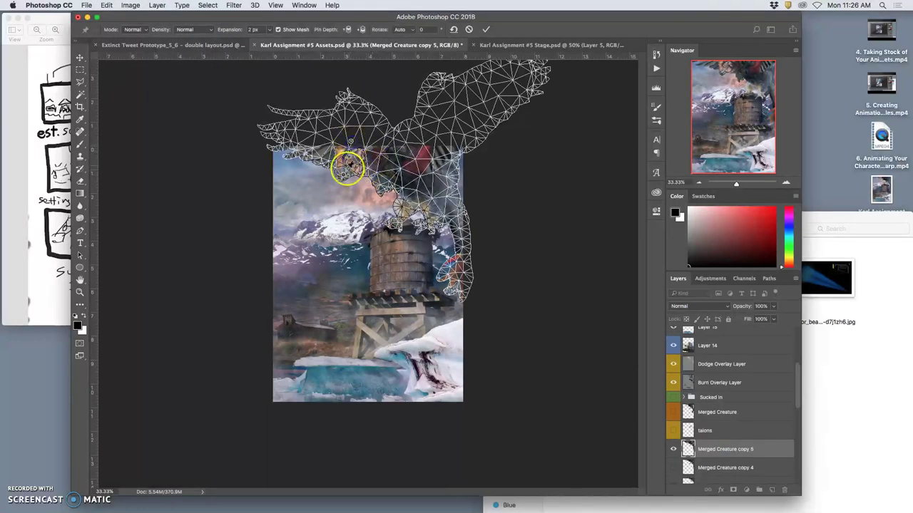
pyautogui.moveTo(346, 174); pyautogui.dragTo(348, 180)
pyautogui.click(402, 209)
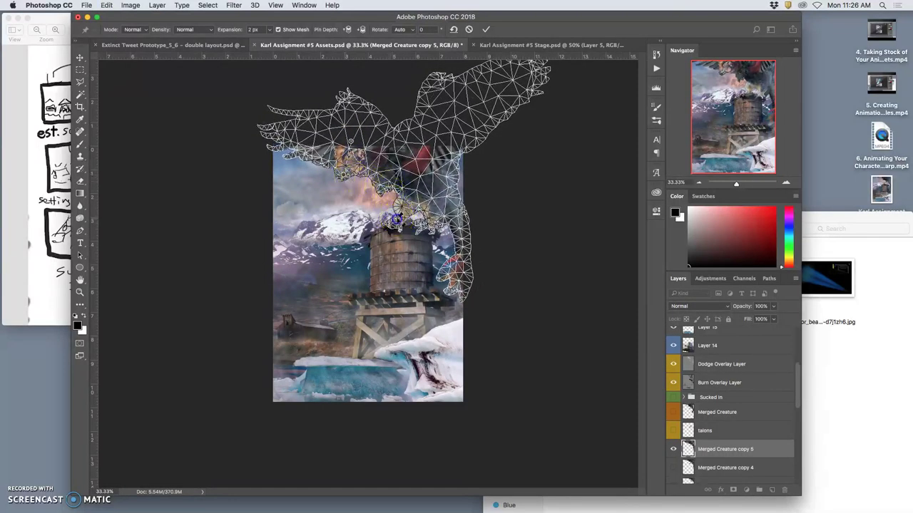
pyautogui.click(433, 228)
pyautogui.click(428, 214)
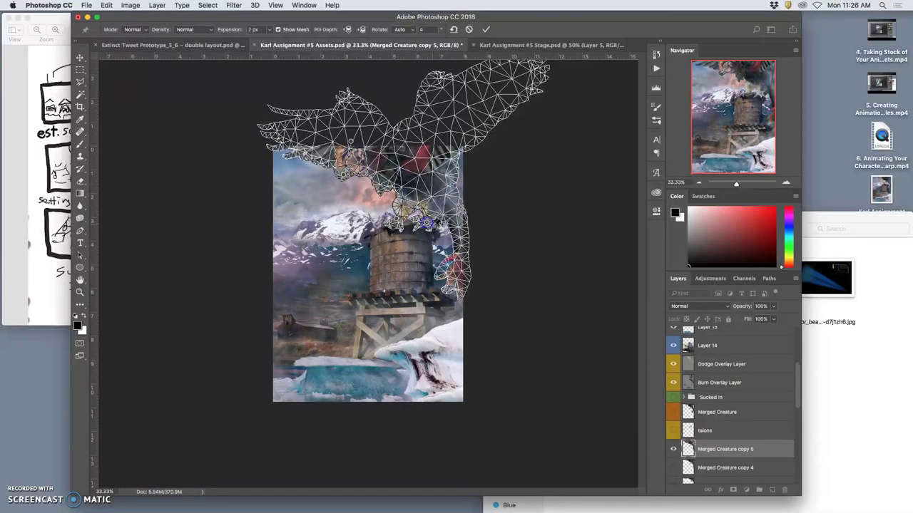
pyautogui.moveTo(453, 238); pyautogui.dragTo(460, 275)
# - Bend the upper wing pins slightly up and right, then commit the puppet warp
pyautogui.click(400, 206)
pyautogui.click(345, 174)
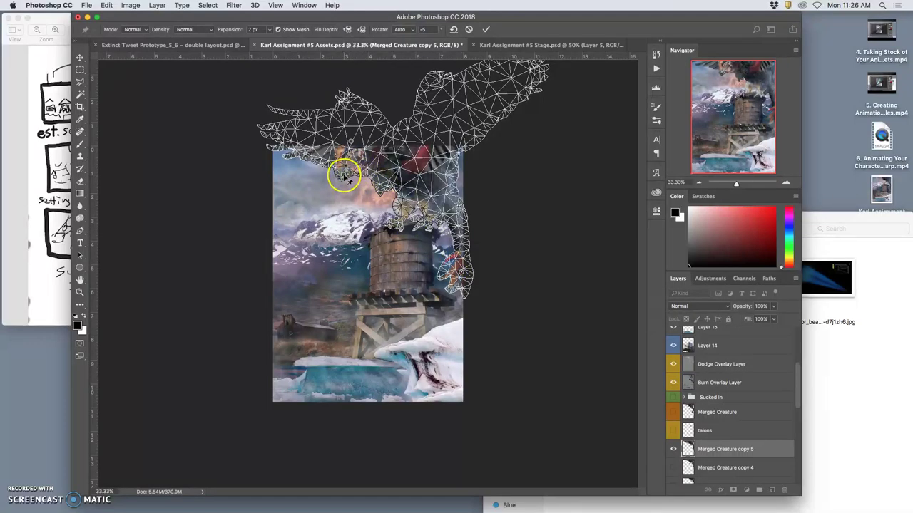
pyautogui.moveTo(344, 177); pyautogui.dragTo(349, 173)
pyautogui.moveTo(350, 141)
pyautogui.mouseDown()
pyautogui.moveTo(357, 137)
pyautogui.moveTo(350, 136)
pyautogui.mouseUp()
pyautogui.press('Return')
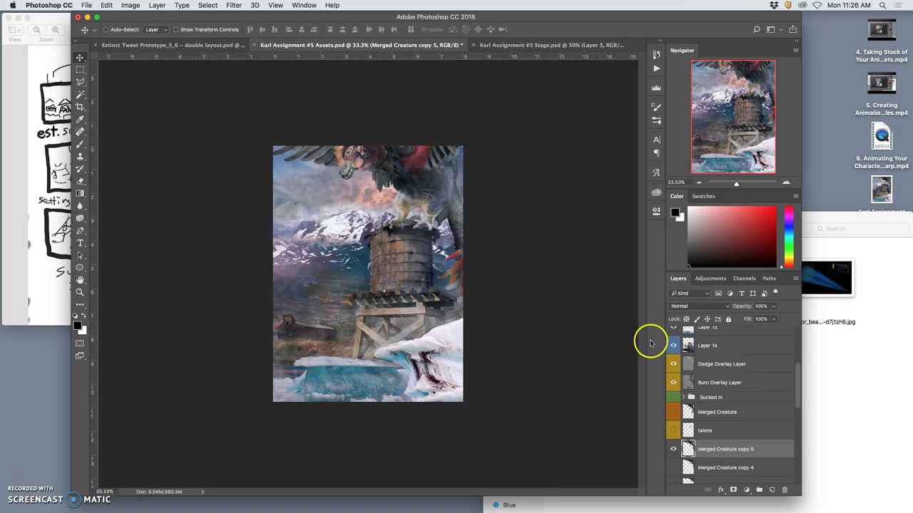
# - Stamp all visible layers above foreground ice into a new Layer 18, then bring up Stage
pyautogui.scroll(5, 719, 377)
pyautogui.click(708, 338)
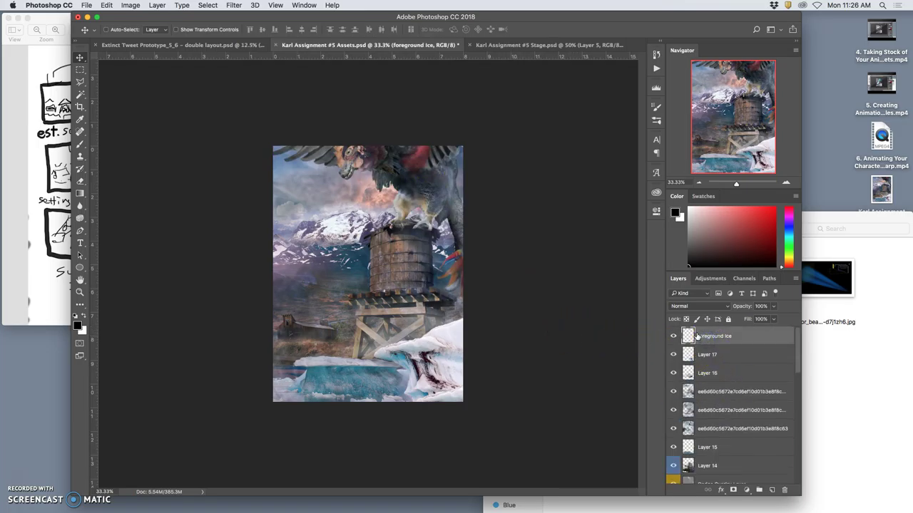
pyautogui.click(156, 6)
pyautogui.keyDown('alt'); pyautogui.click(246, 362); pyautogui.keyUp('alt')
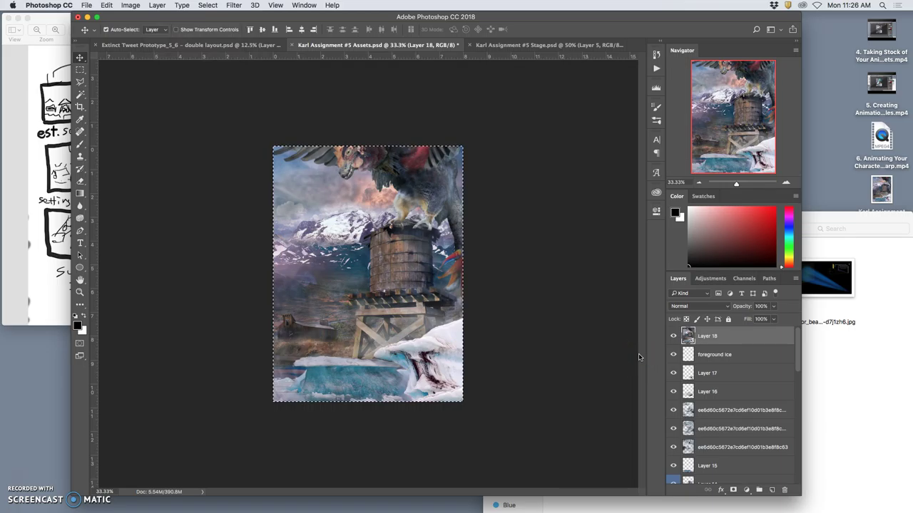
pyautogui.click(540, 44)
# - Paste the merged frame as Layer 6 and flip it off and on to compare frames
pyautogui.press('super+alt+shift+e')
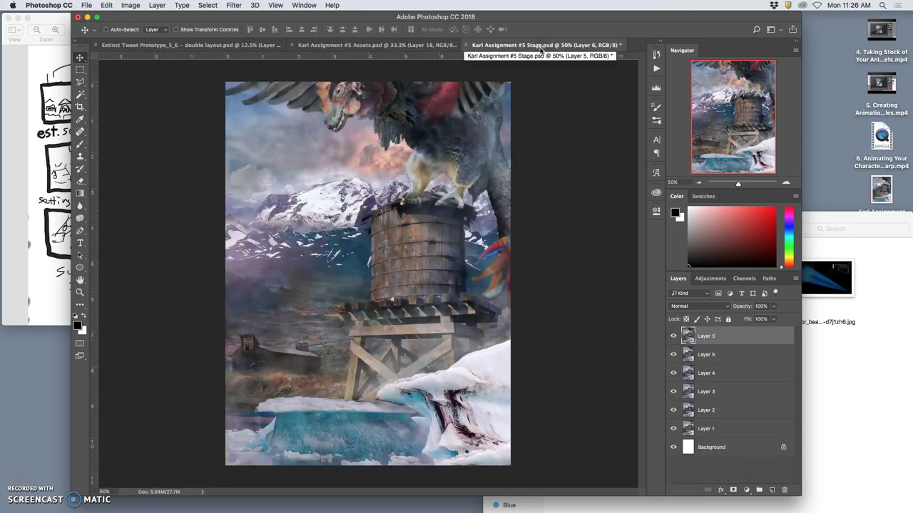
pyautogui.click(673, 338)
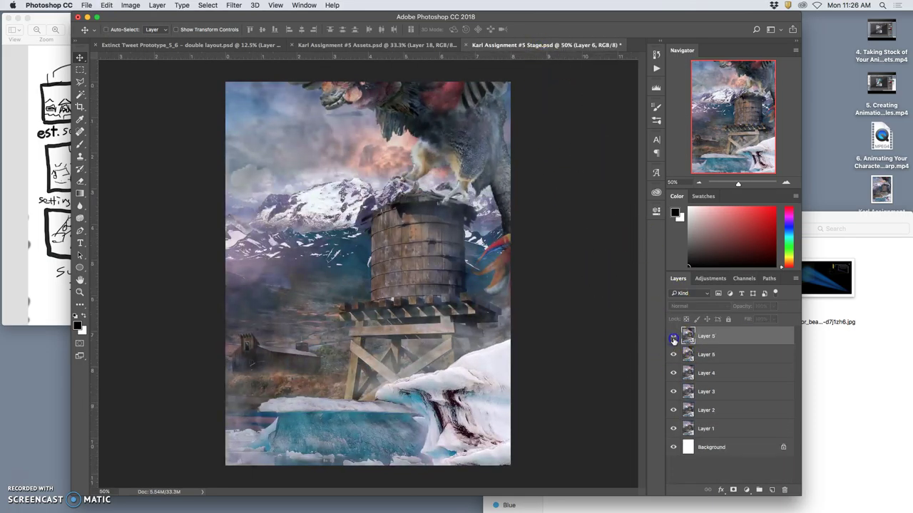
pyautogui.click(673, 340)
pyautogui.click(673, 340)
pyautogui.click(673, 340)
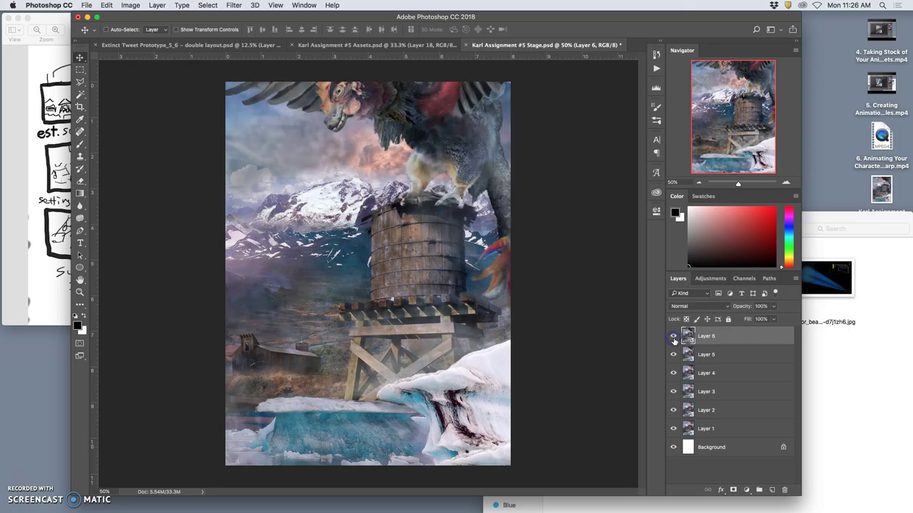
pyautogui.click(674, 340)
pyautogui.click(674, 340)
pyautogui.click(674, 340)
pyautogui.click(674, 341)
# - Compare Layer 6 a few more times, save the Stage document, and return to Assets
pyautogui.click(674, 340)
pyautogui.click(674, 340)
pyautogui.click(674, 341)
pyautogui.click(674, 341)
pyautogui.click(674, 340)
pyautogui.click(674, 339)
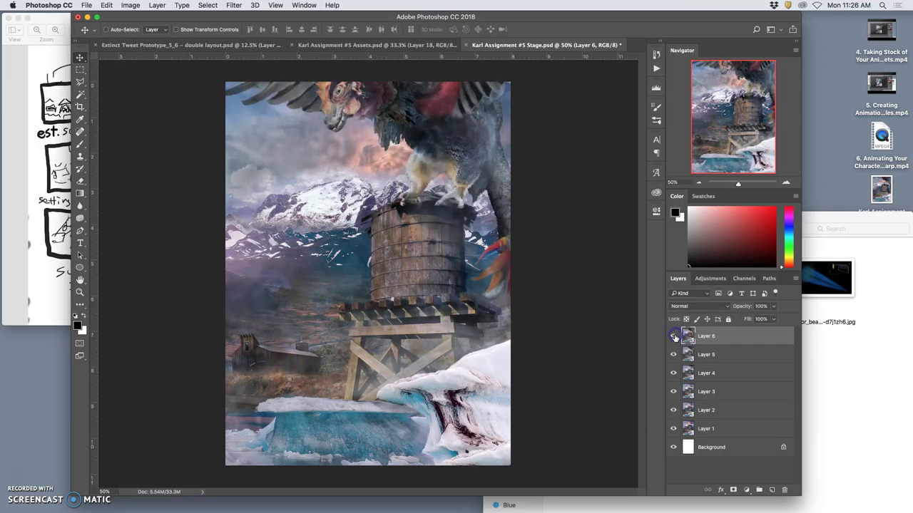
pyautogui.press('super+s')
pyautogui.click(401, 45)
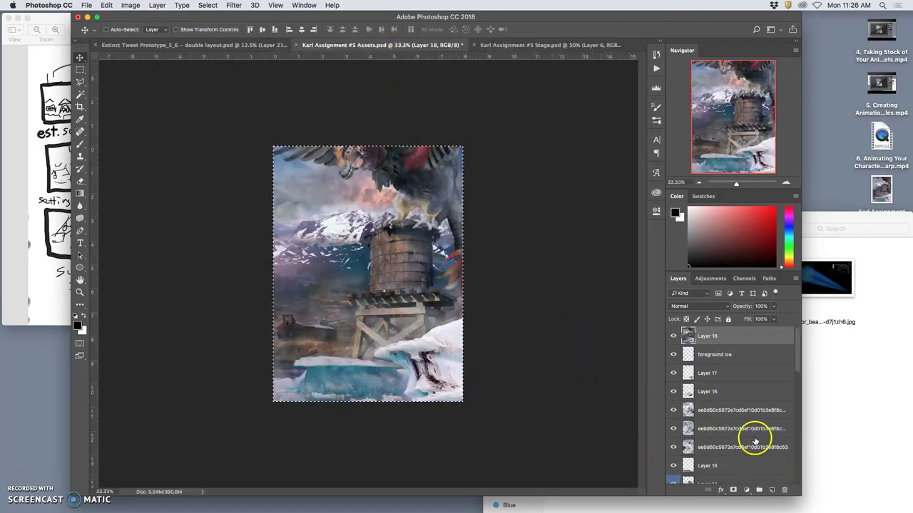
# - Clear the full-canvas selection and delete the merged Layer 18 from the Assets document
pyautogui.scroll(-1, 751, 440)
pyautogui.scroll(1, 748, 435)
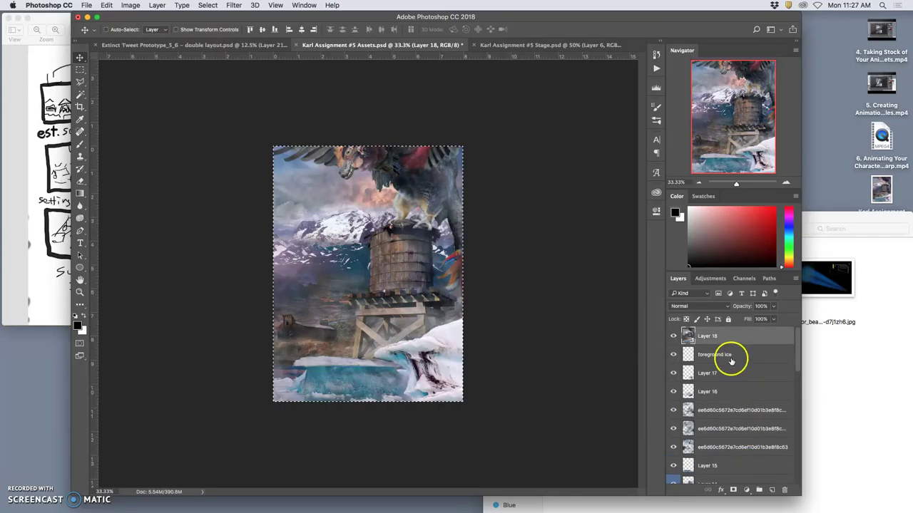
pyautogui.press('super+d')
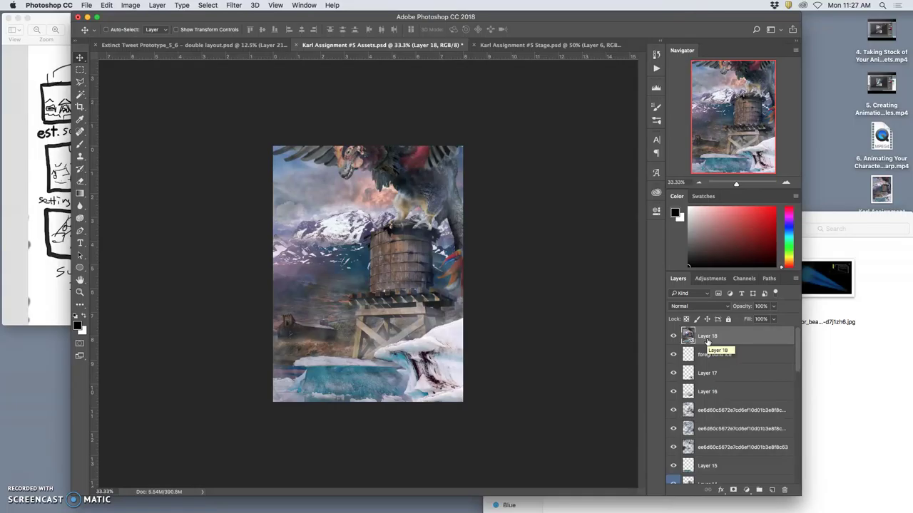
pyautogui.press('Delete')
pyautogui.moveTo(707, 341); pyautogui.dragTo(383, 331)
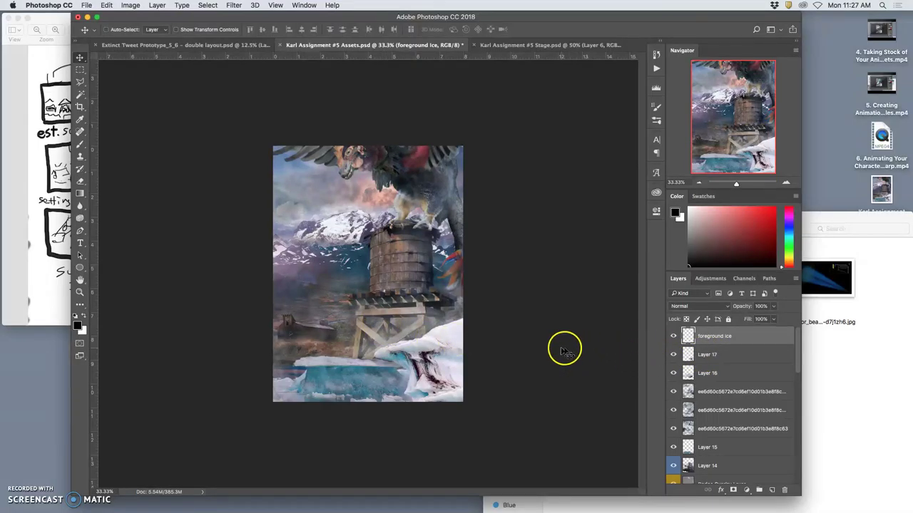
# - Select Layers 17, 16 and 15 in turn to check their settings
pyautogui.click(709, 356)
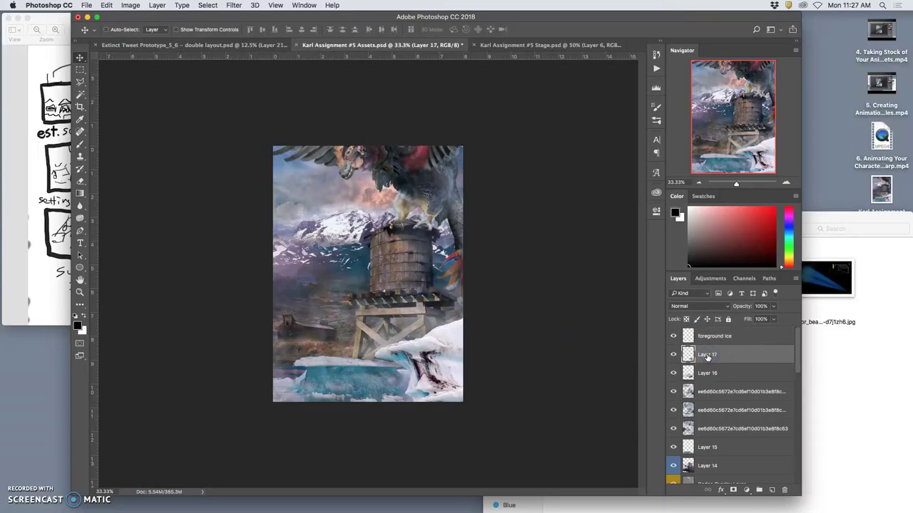
pyautogui.click(706, 373)
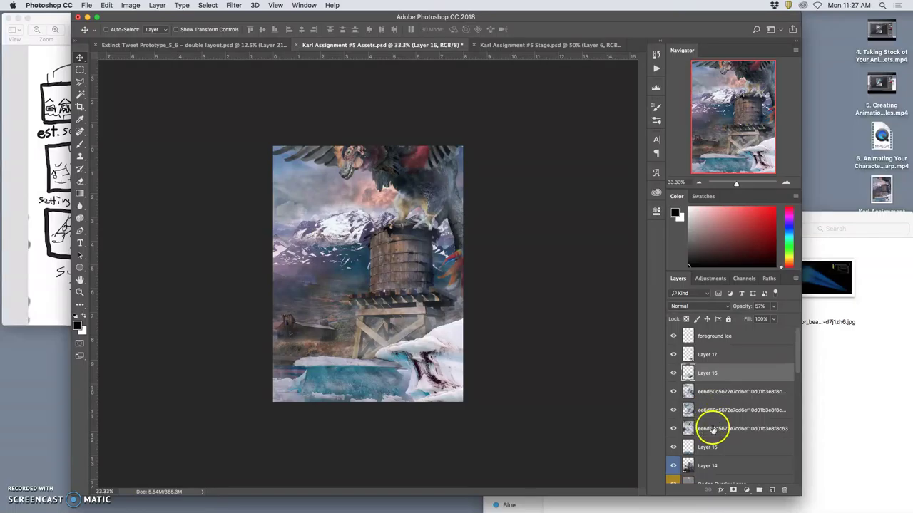
pyautogui.click(706, 448)
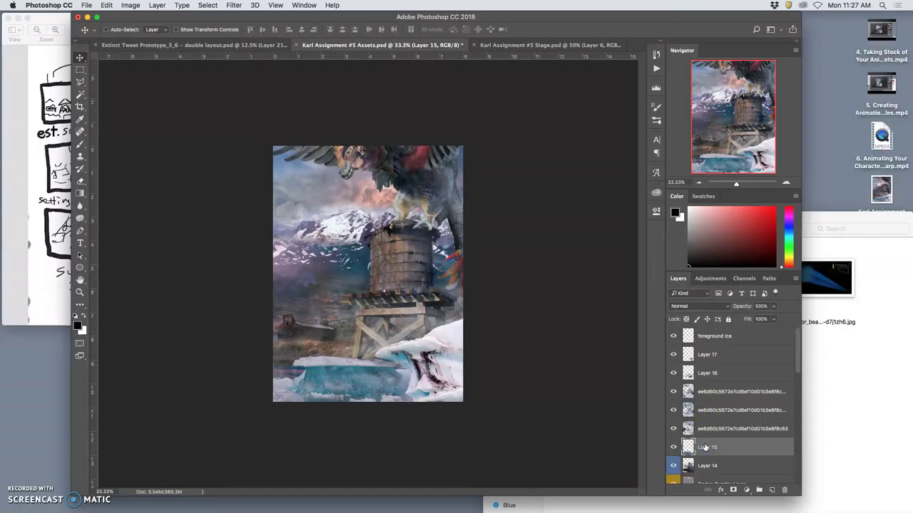